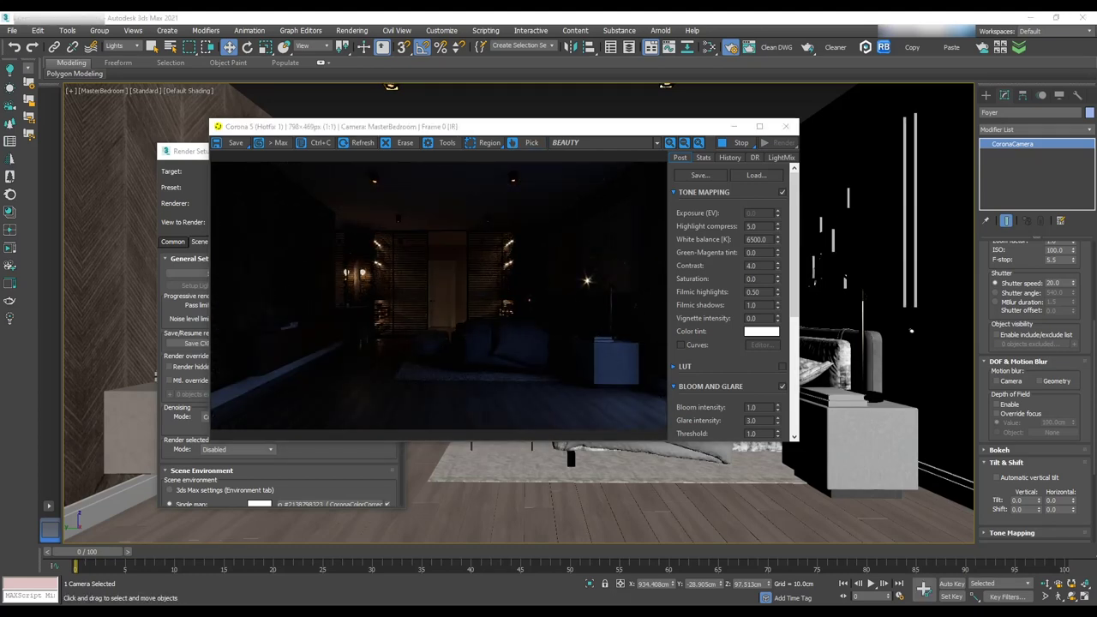
Select the MasterBedroom camera, set its F-stop to 4.0, and close the frame buffer.
left_click(103, 91)
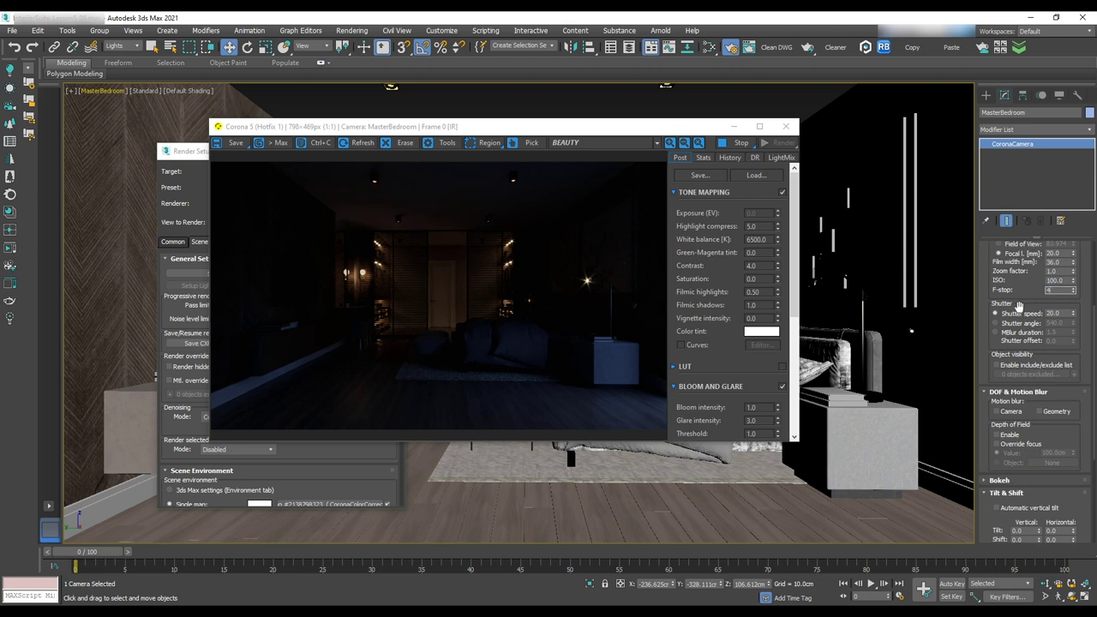
key("Return")
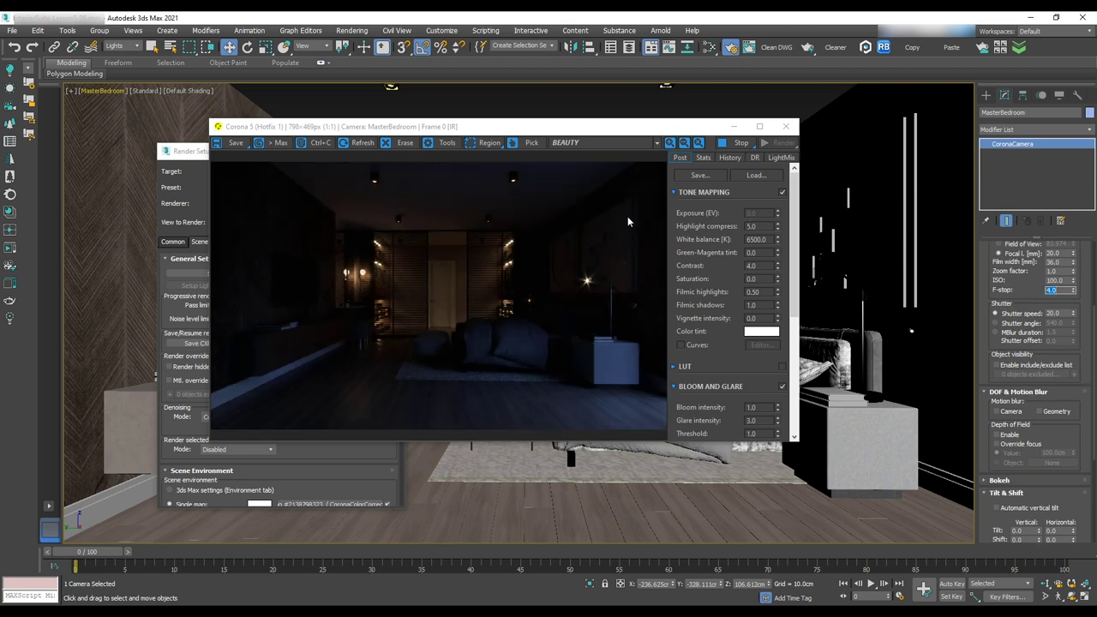
left_click(785, 126)
Select the glass globe lamp on the near nightstand and isolate it in the top view.
left_click(121, 57)
left_click(864, 330)
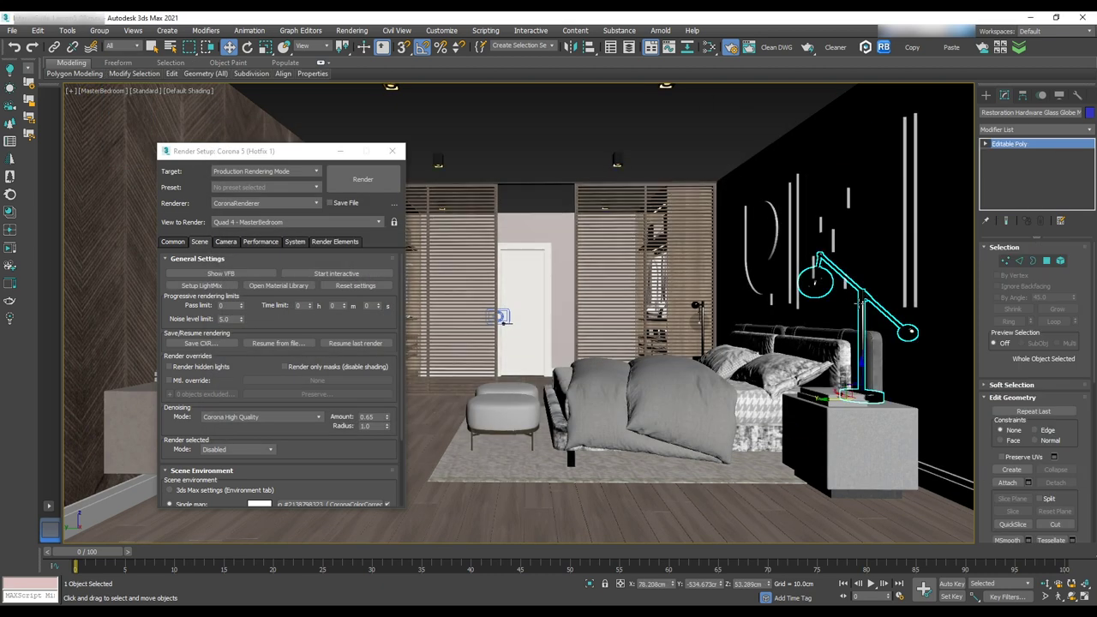
key("t")
key("z")
left_click(590, 584)
scroll(681, 334, "down", 4)
Create a disk-shaped Corona light about 3.2 cm in radius and move it onto the lamp's hanging glass globe.
left_click(987, 96)
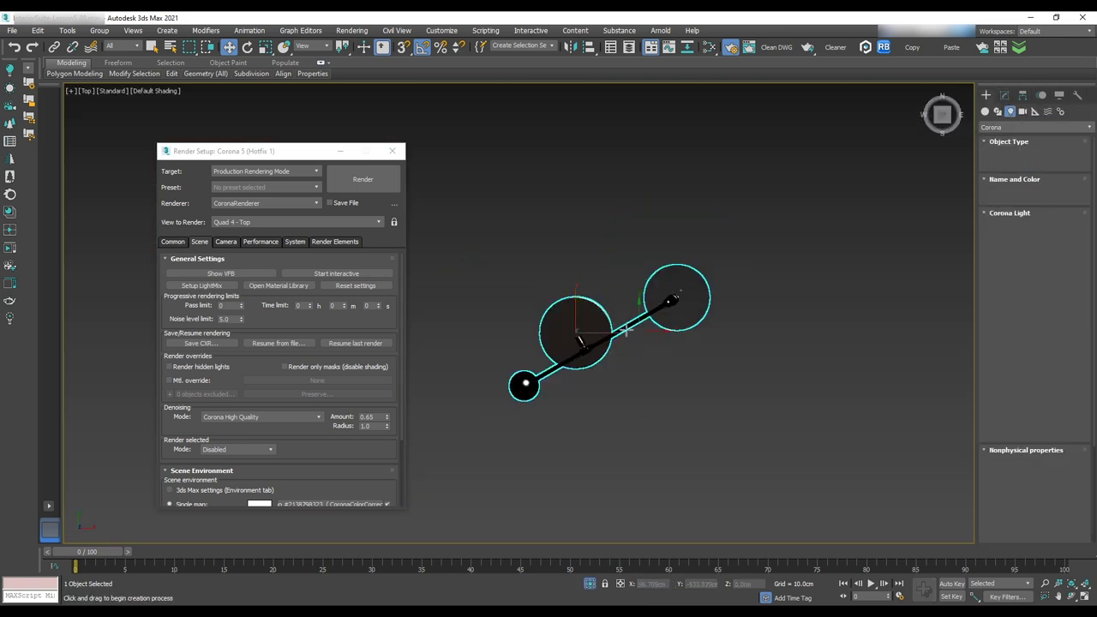
left_click(1004, 95)
key("w")
left_click_drag(705, 234, 687, 288)
scroll(698, 302, "down", 5)
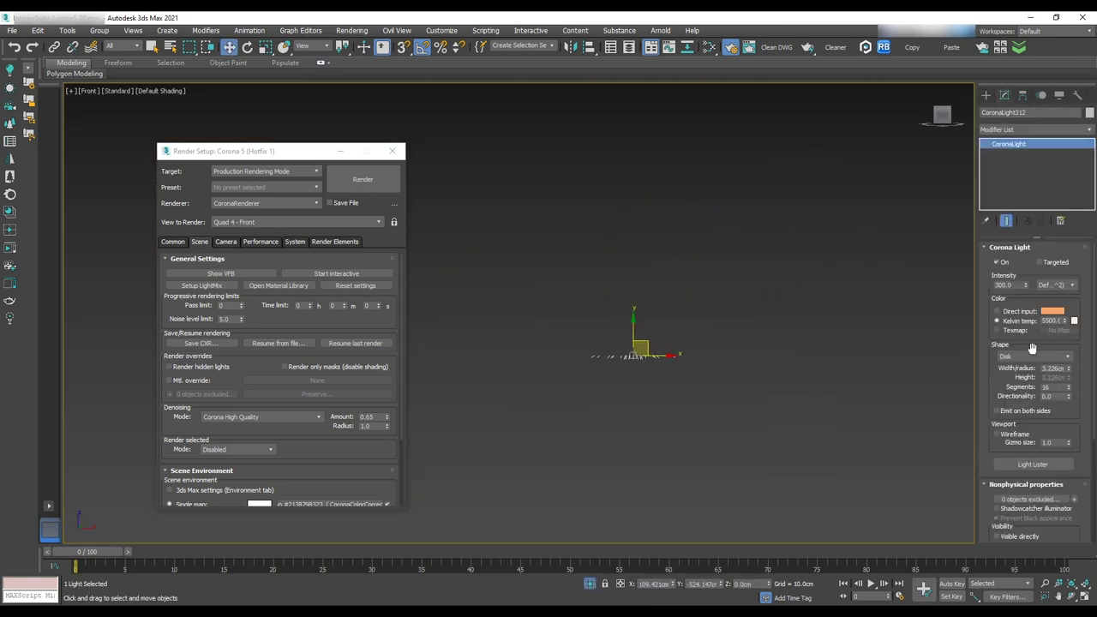
Make the light a Sphere with intensity 60 and raise it to the centre of the glass globe.
left_click(1021, 367)
scroll(729, 335, "down", 4)
scroll(716, 223, "up", 5)
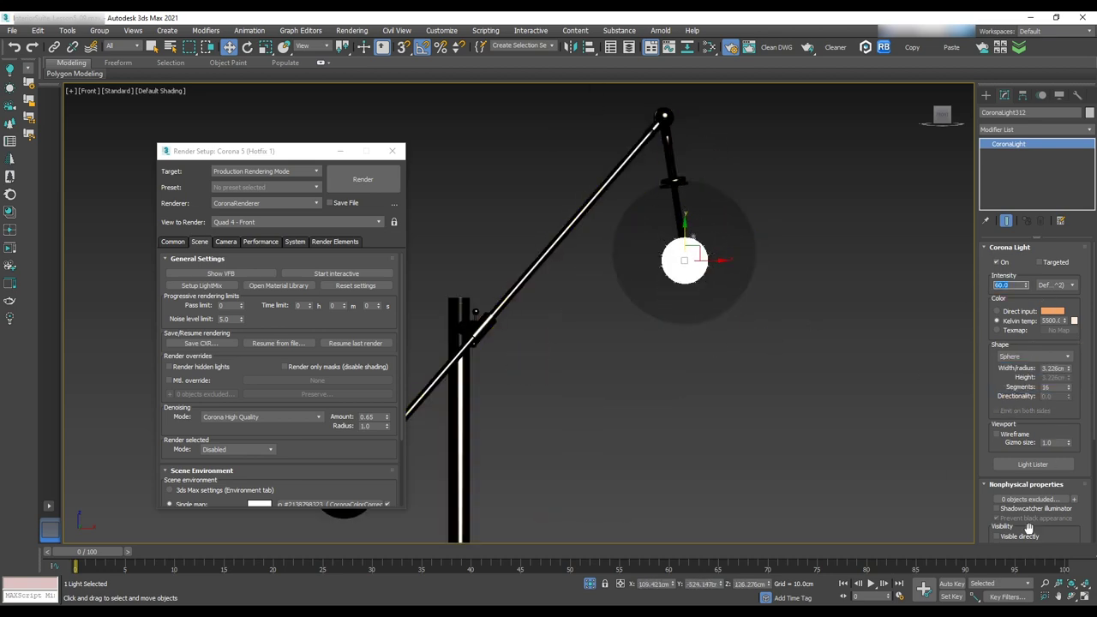
left_click_drag(1029, 529, 1029, 387)
middle_click_drag(711, 321, 712, 260)
End the isolation and copy the sphere light to the lamp across the bed, lowering it into that lamp's glass globe.
key("alt+q")
key("t")
left_click_drag(665, 240, 771, 240)
key("z")
scroll(698, 345, "down", 1)
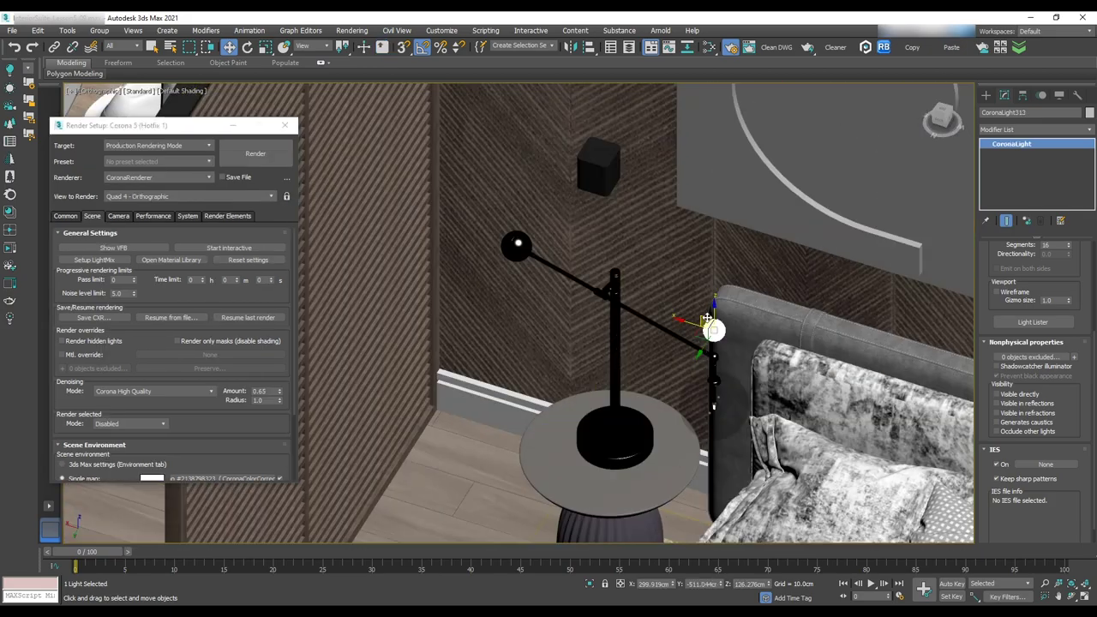
scroll(738, 424, "up", 6)
left_click_drag(715, 311, 661, 416)
scroll(664, 412, "down", 8)
middle_click_drag(664, 368, 549, 420, "alt")
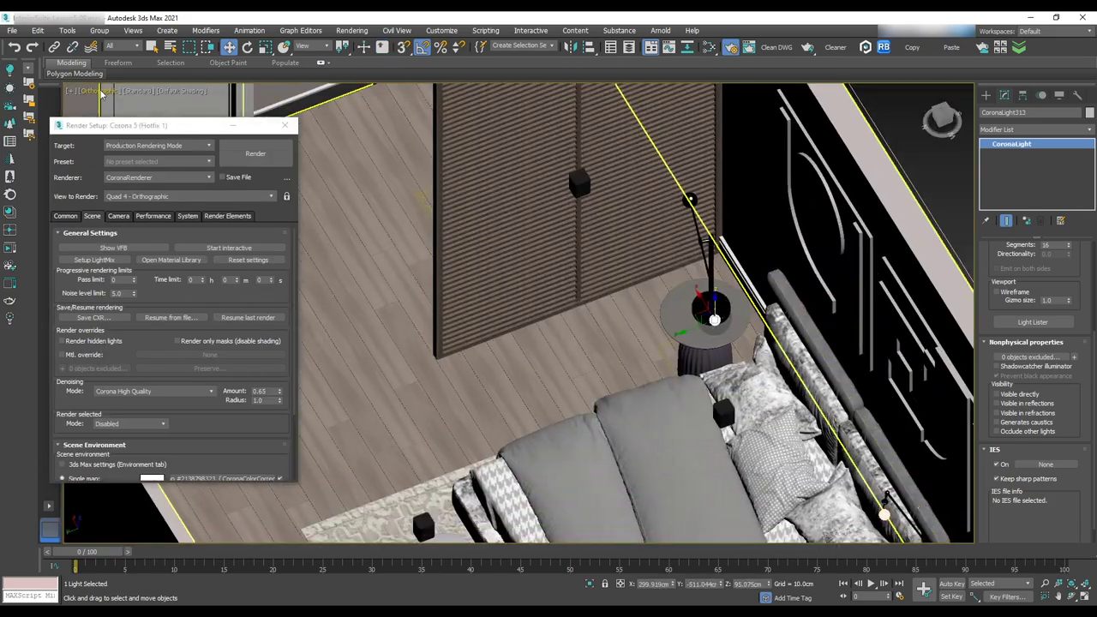
Switch to the MasterBedroom camera view and start an interactive Corona render.
left_click(100, 93)
mouse_move(137, 103)
left_click(323, 152)
left_click(229, 248)
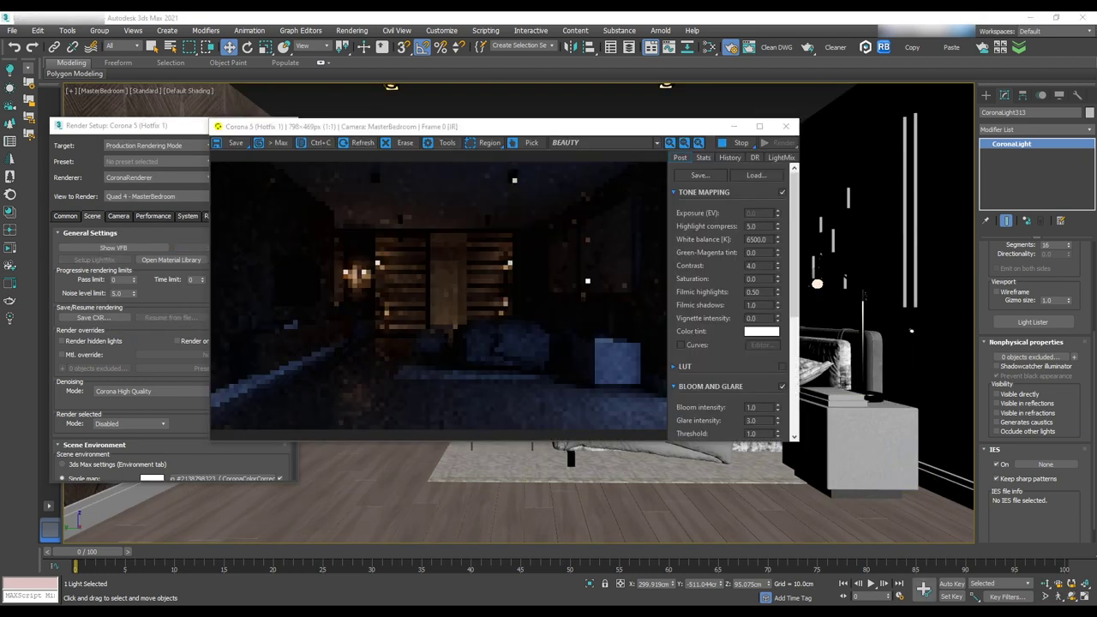
Try an intensity of 100 on the bedside lamp's sphere light and then raise it to 200.
type("100")
key("Return")
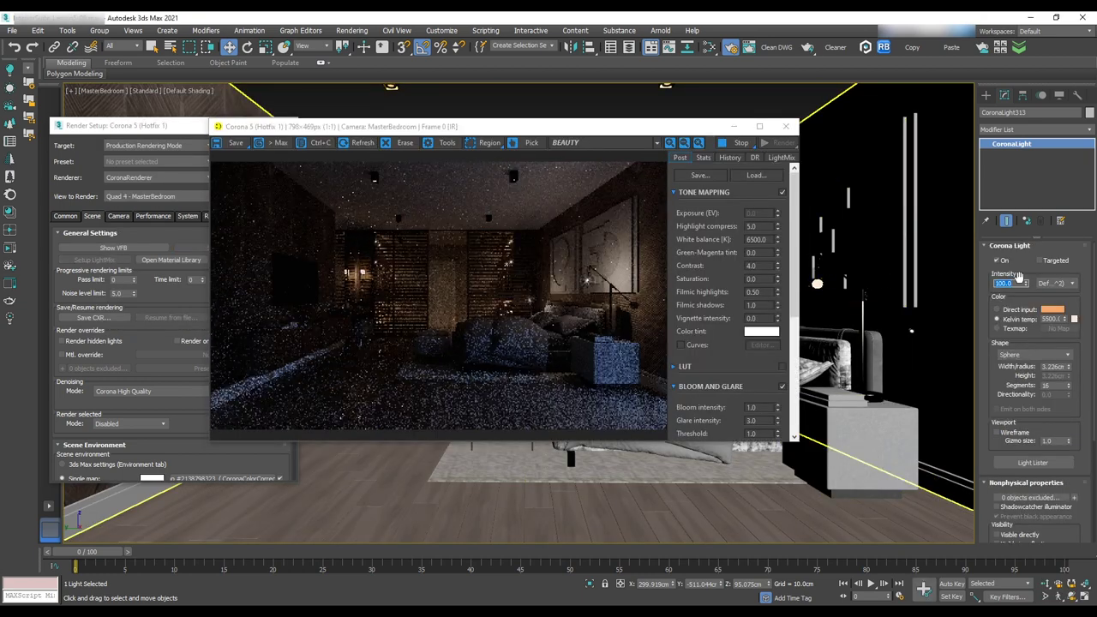
type("200")
key("Return")
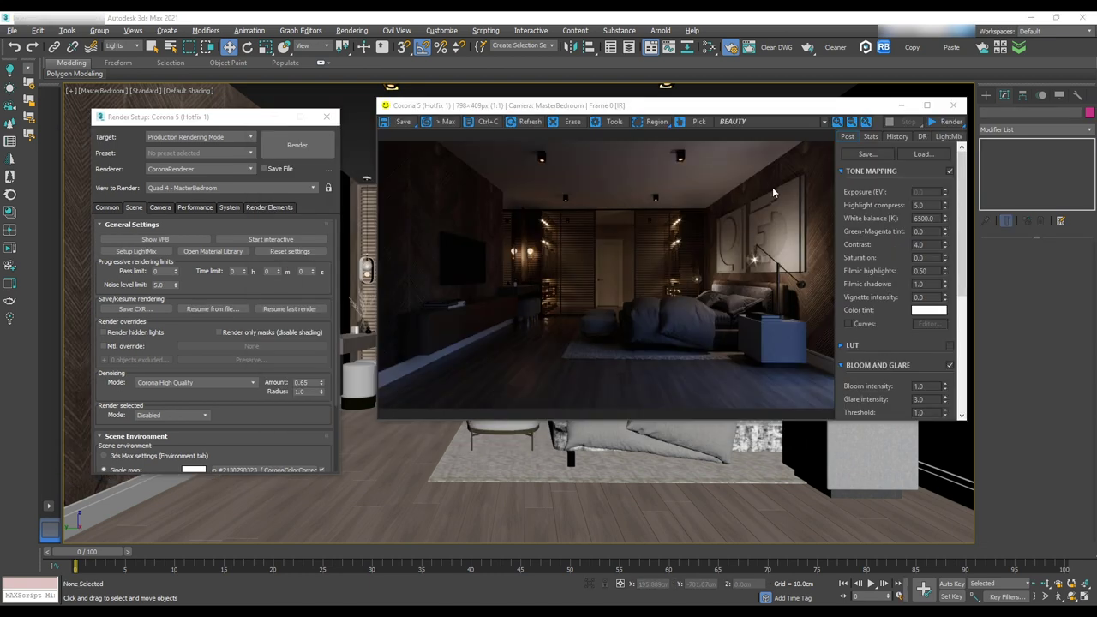
Close the frame buffer and copy an existing ceiling light onto a master bedroom downlight in the top view.
left_click(958, 108)
key("t")
key("z")
scroll(584, 266, "up", 8)
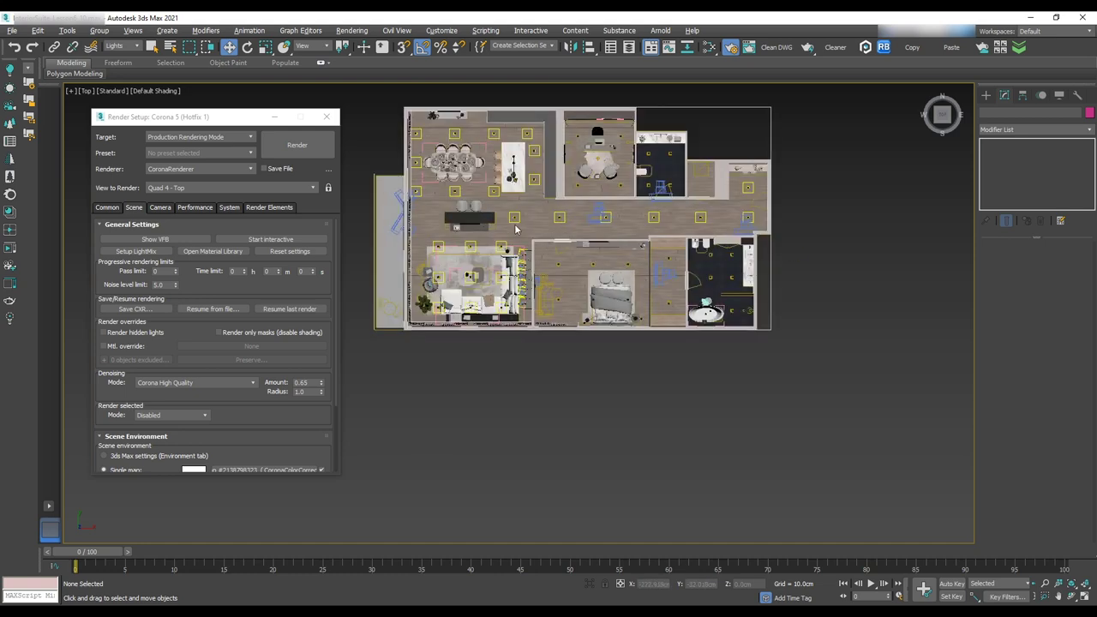
scroll(516, 229, "up", 4)
mouse_move(655, 342)
left_mouse_down("shift")
mouse_move(627, 314)
mouse_move(866, 309)
left_mouse_up("shift")
left_click(552, 362)
Clone the bedroom ceiling light as instances to form a row of three along the foot of the bed.
scroll(653, 352, "up", 4)
scroll(626, 314, "down", 2)
left_click(508, 291)
left_click(550, 363)
left_click(550, 362)
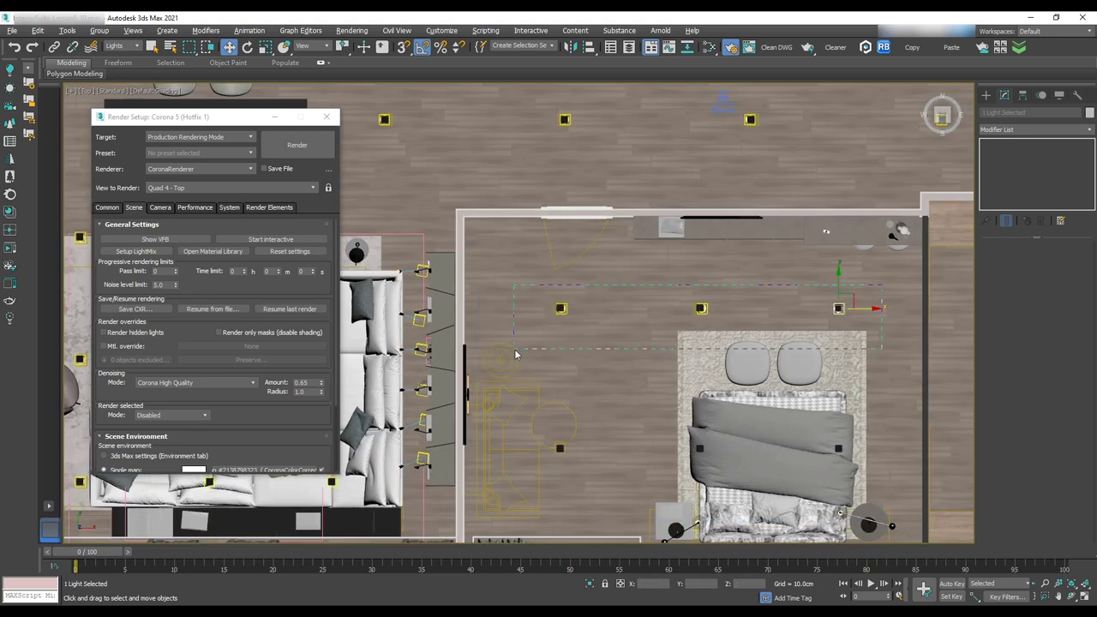
Select the row of three ceiling lights and copy it onto the second row of downlights over the bed.
left_click_drag(517, 355, 867, 282)
middle_click_drag(703, 360, 696, 264)
left_click_drag(691, 193, 687, 345, "shift")
Return to the MasterBedroom camera, start the interactive render, and move the frame buffer off the ceiling lights.
key("c")
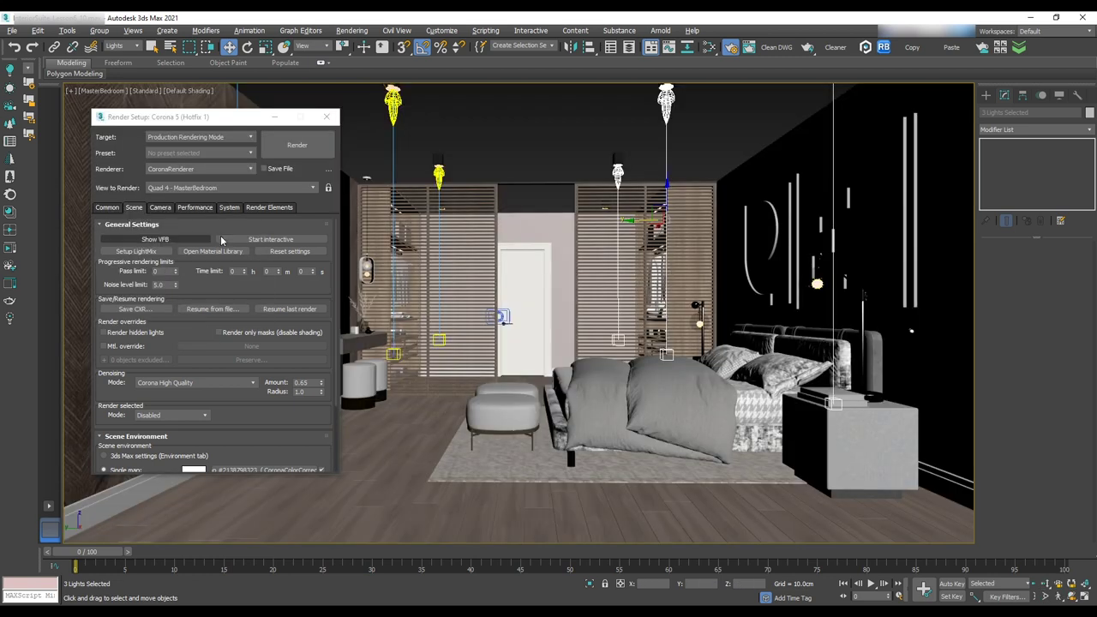
left_click(224, 240)
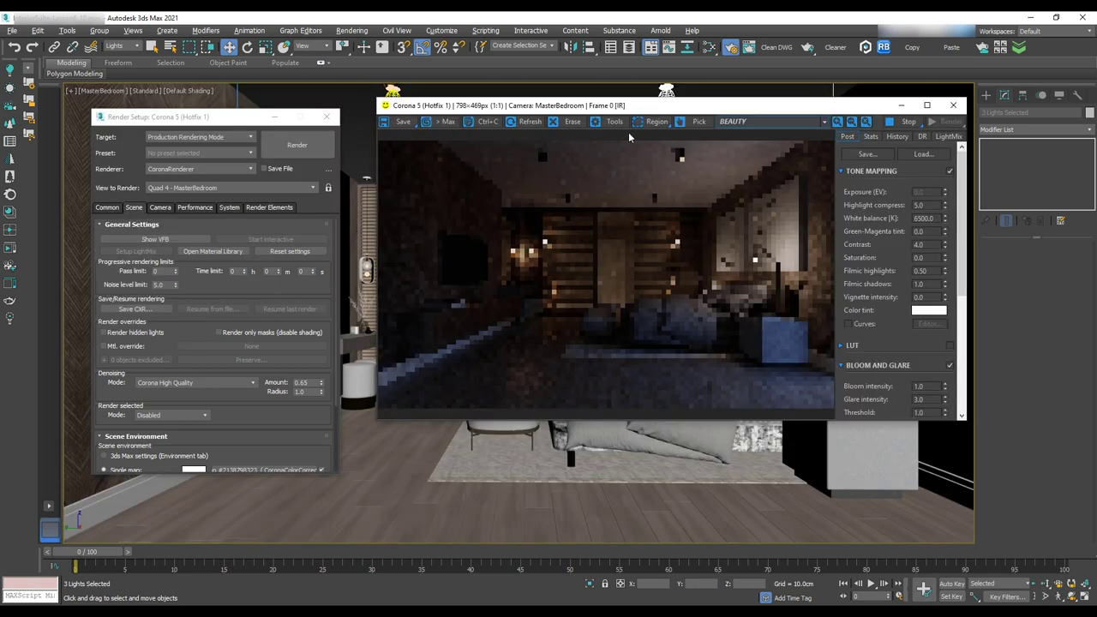
left_click_drag(682, 107, 637, 140)
Select a bedroom ceiling light and set its Kelvin temperature to 5000.
left_click(667, 106)
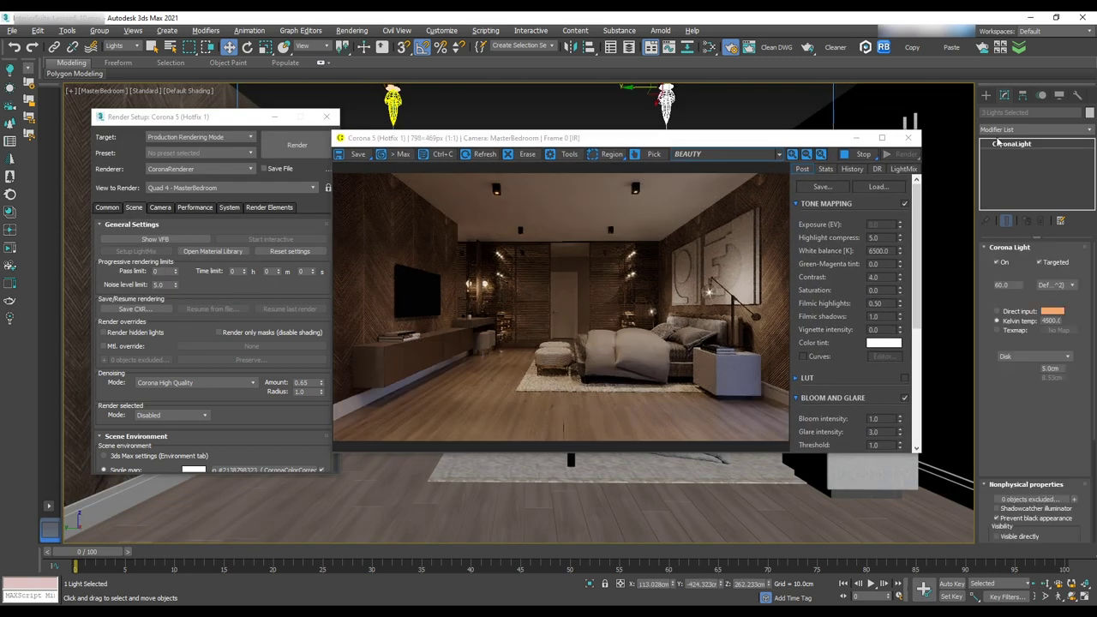
type("5000")
key("Return")
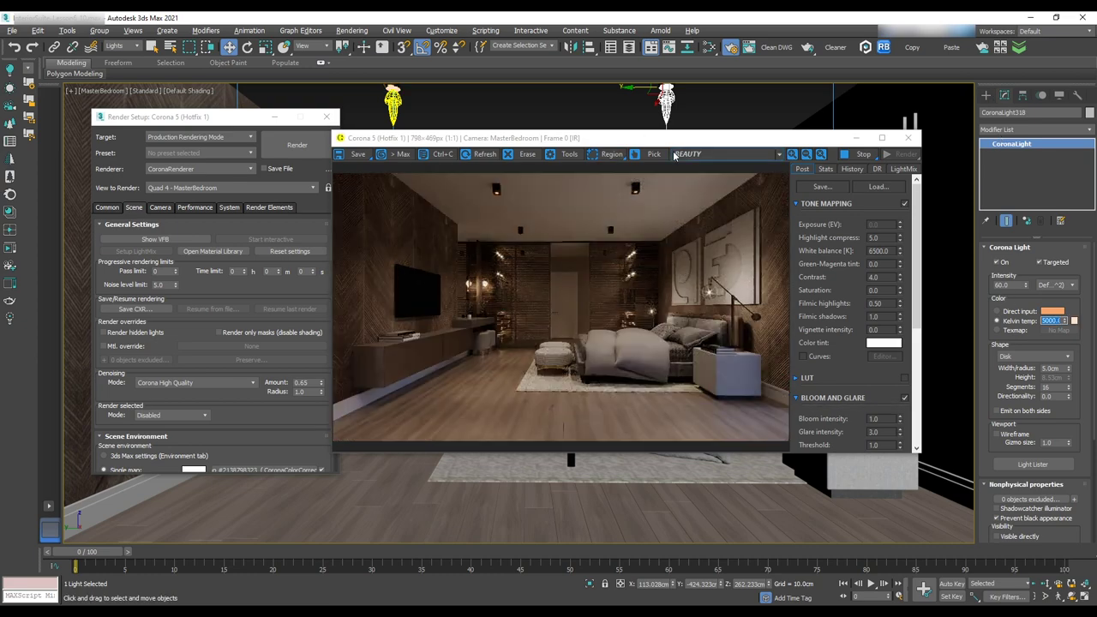
Select the near bedside lamp's sphere light and set its Kelvin temperature to 3500, then 4000.
left_click_drag(689, 140, 551, 147)
left_click(817, 284)
double_click(1051, 321)
type("3500")
key("Return")
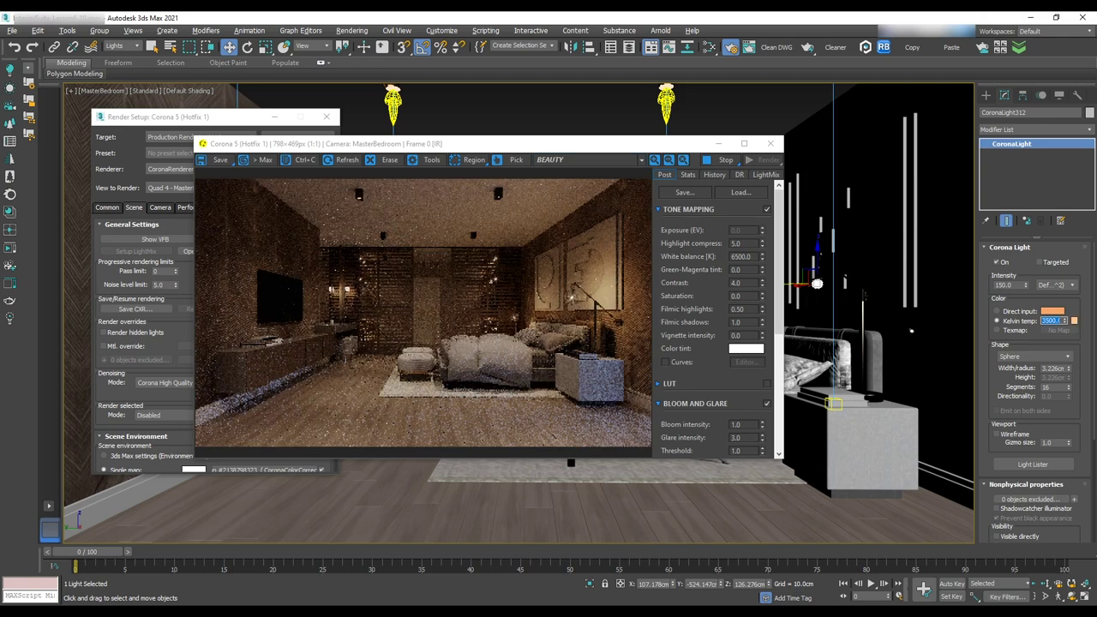
type("4000")
left_click_drag(566, 149, 649, 116)
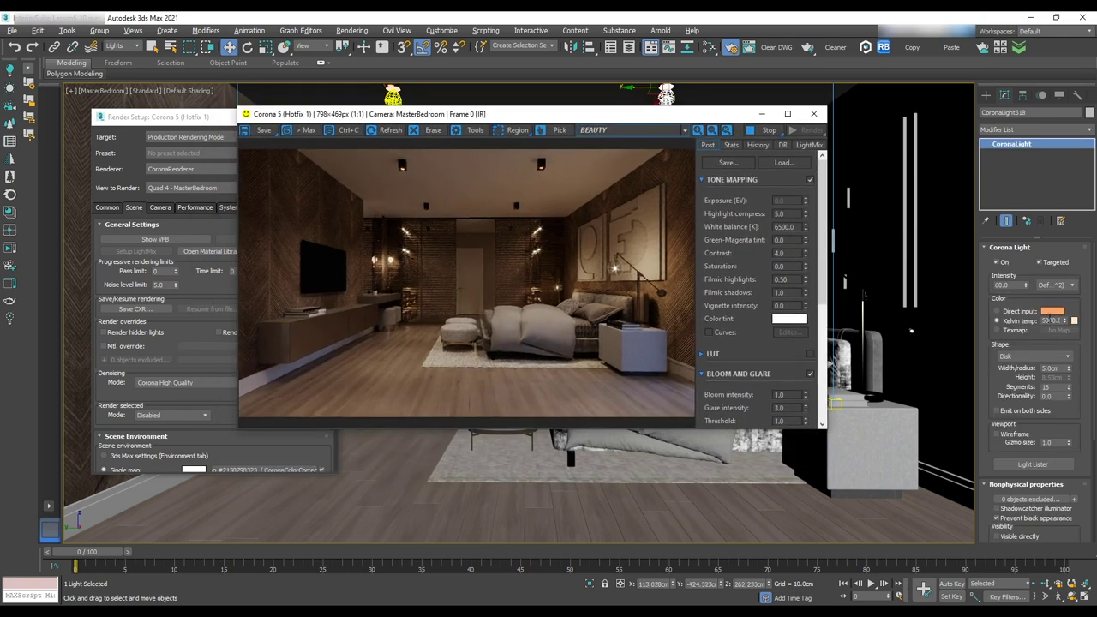
Close the frame buffer and copy the ceiling light onto the two downlights between the bedroom and the bathroom.
left_click(814, 114)
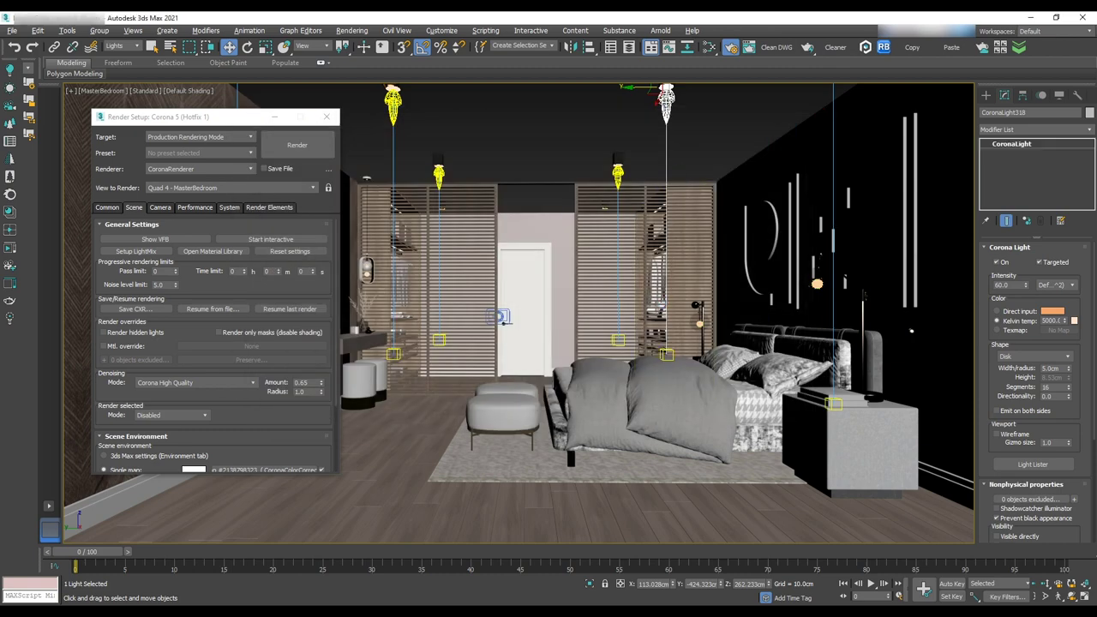
key("t")
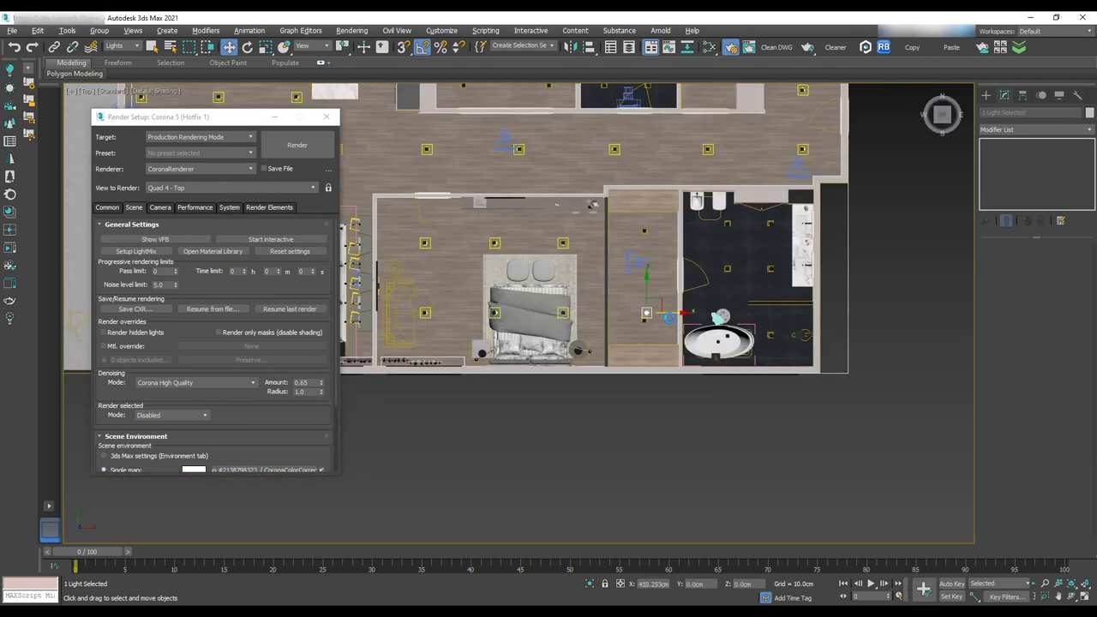
scroll(651, 313, "up", 5)
scroll(651, 309, "down", 4)
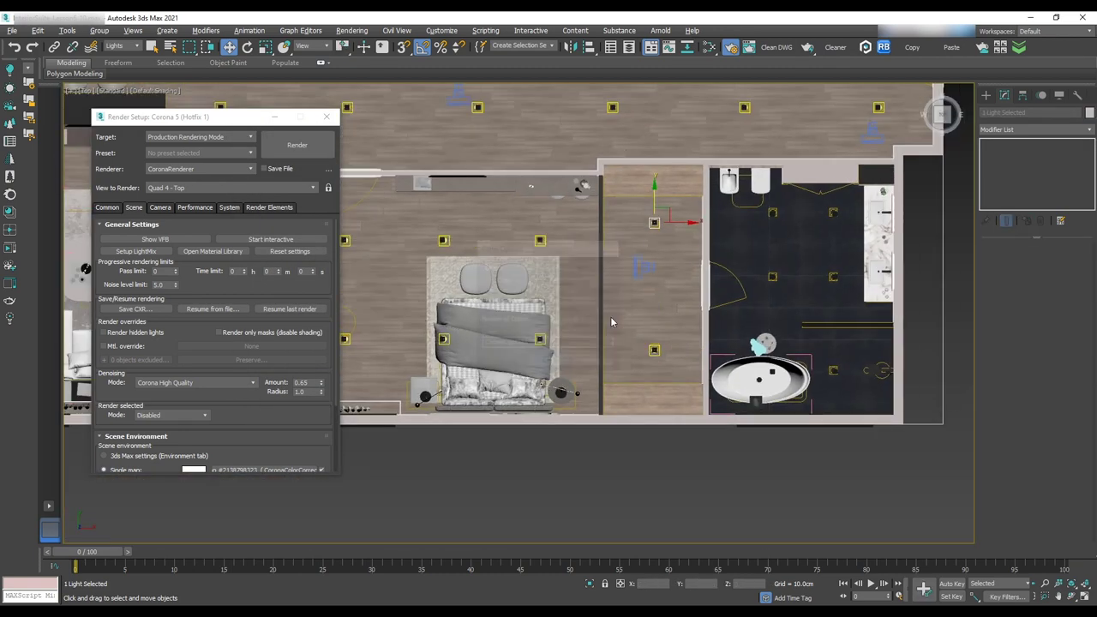
scroll(610, 316, "down", 3)
Switch the viewport to the Ensuite camera and start an interactive render of it.
left_click(326, 116)
left_click(83, 90)
mouse_move(144, 105)
left_click(296, 128)
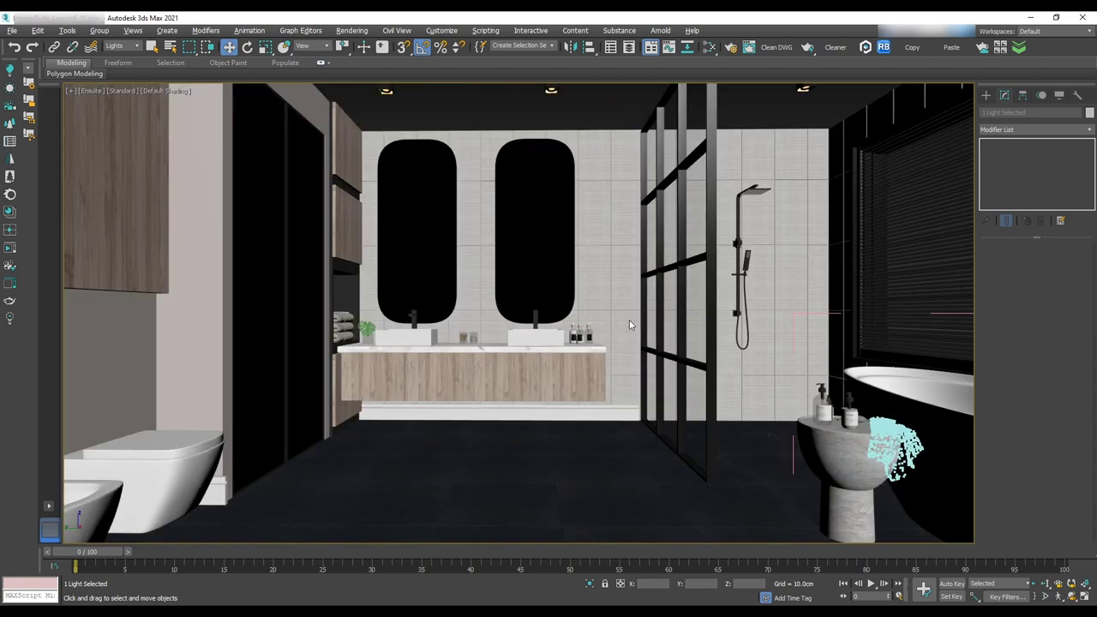
left_click(731, 47)
left_click(270, 239)
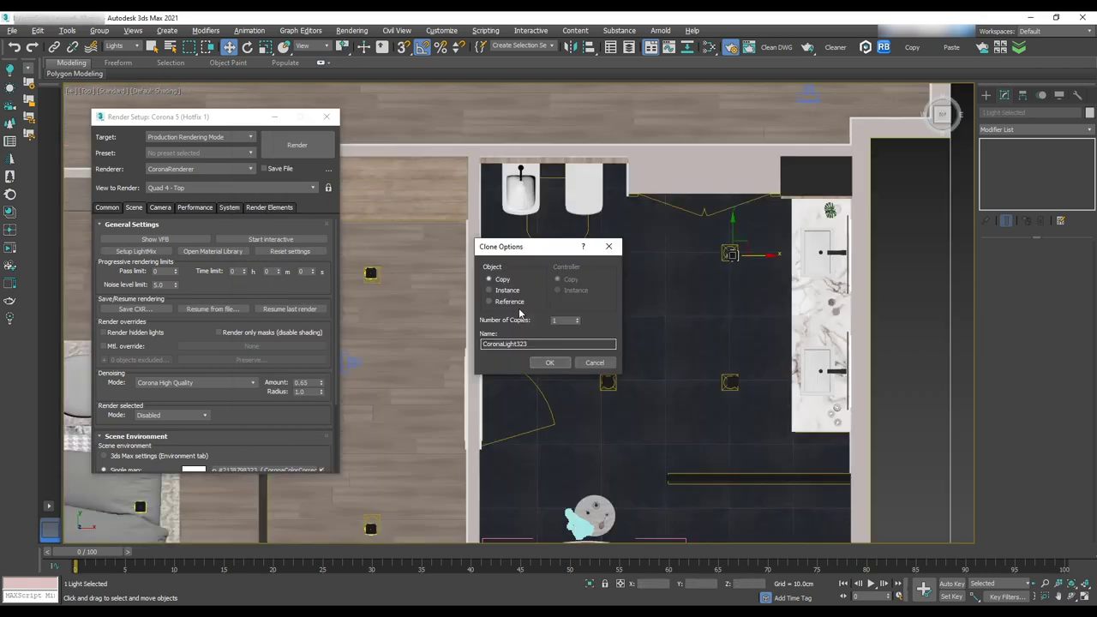
Copy the Corona ceiling light onto the bathroom downlight near the vanity.
key("Return")
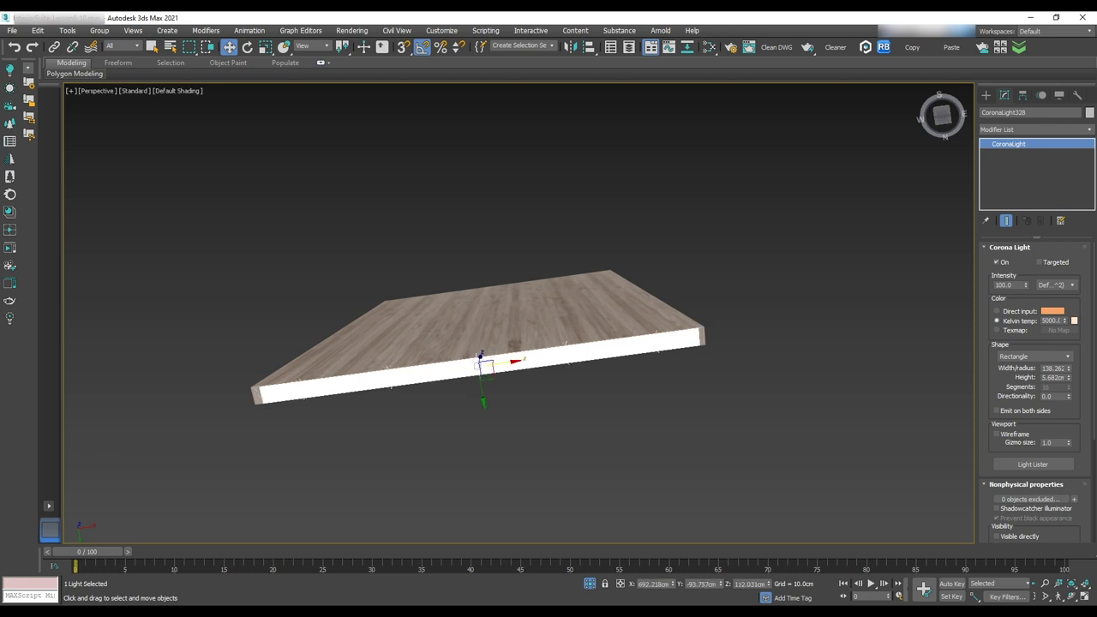
Position the rectangular light just below the cabinet's underside in the front view and set its Kelvin temperature to 4500.
key("f")
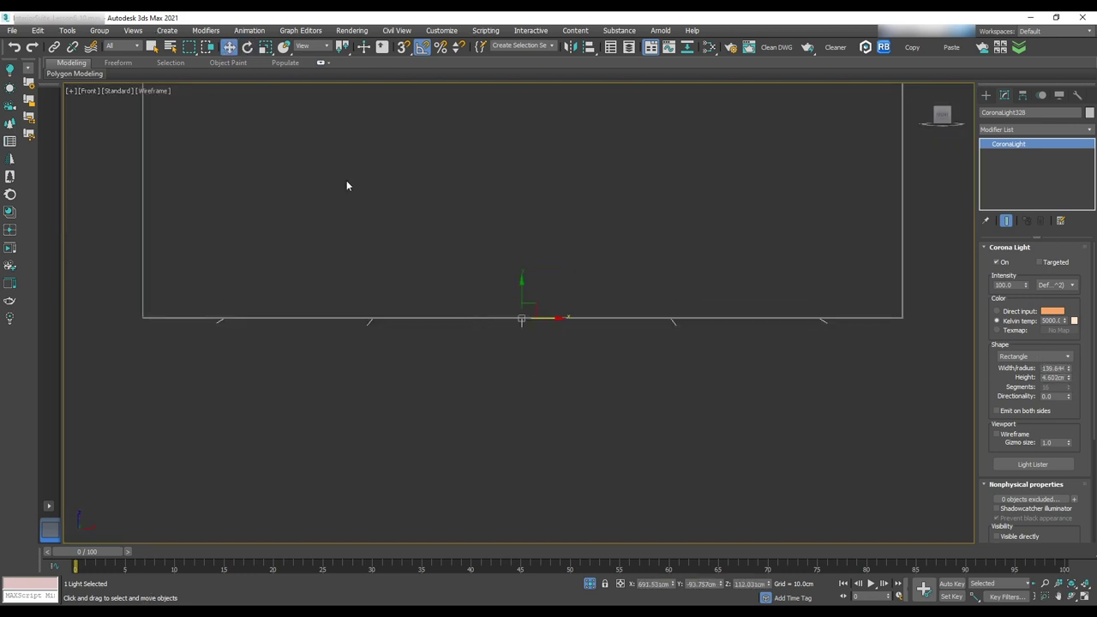
left_click_drag(1074, 431, 1063, 372)
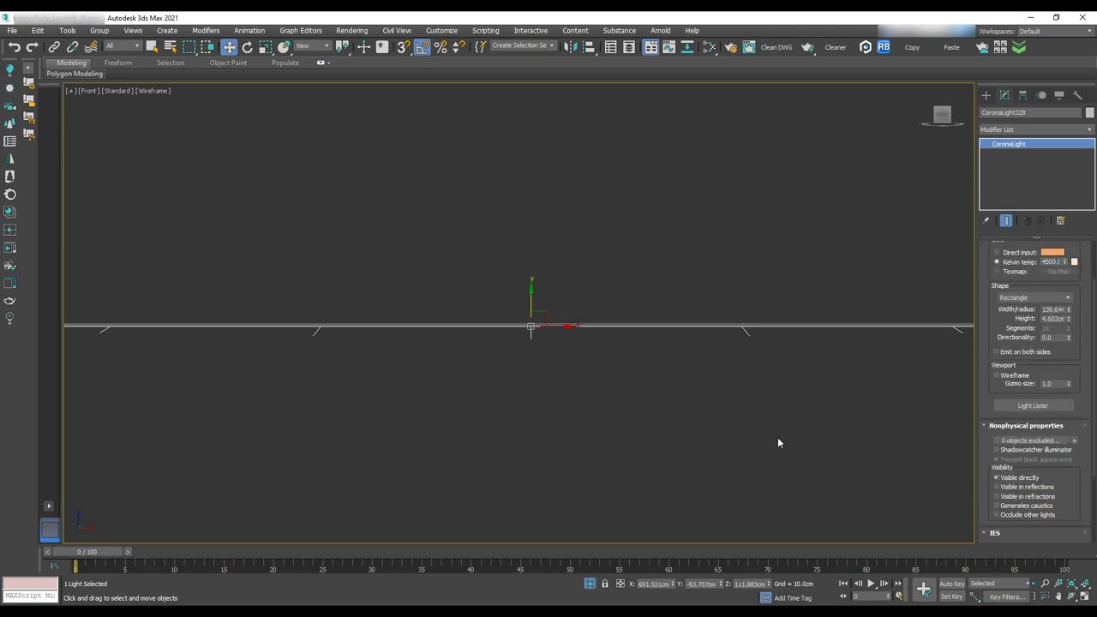
left_click(501, 325)
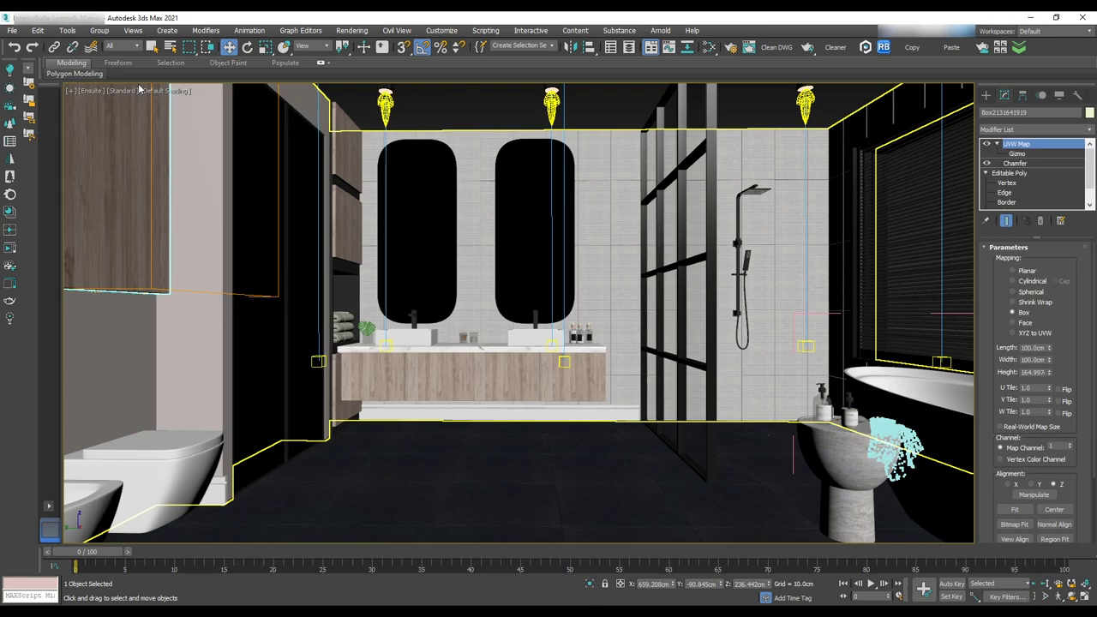
Render the Ensuite camera view to preview the light beneath the cabinet.
left_click(591, 204)
key("shift+q")
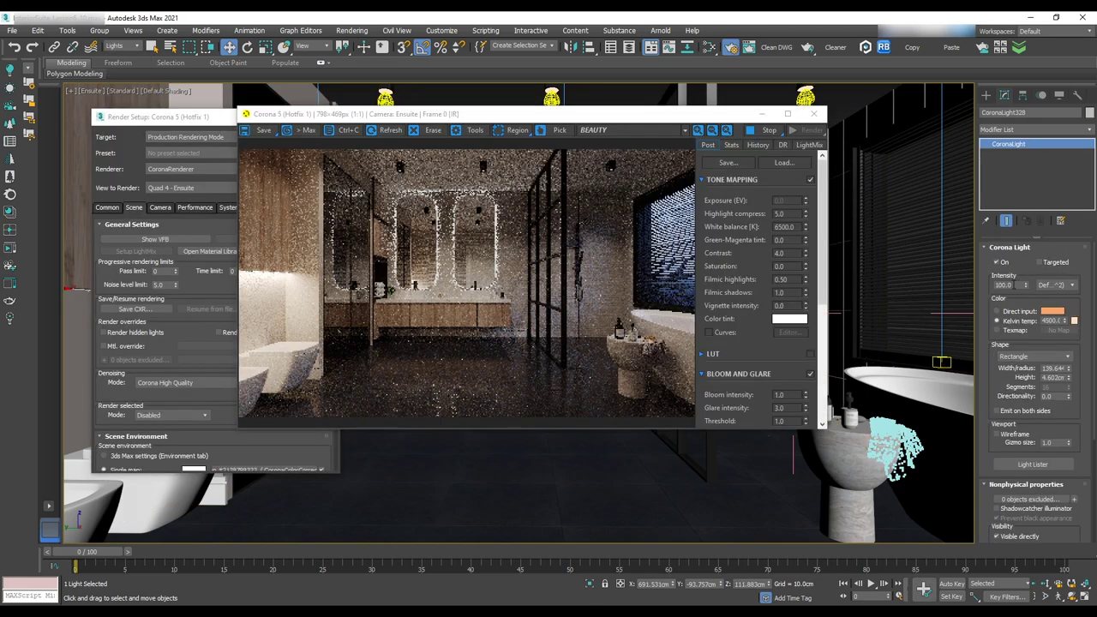
Give the under-cabinet light a Kelvin temperature of 4000 and reduce its intensity to 50, then 20.
type("50")
key("Return")
left_click(1056, 321)
type("400")
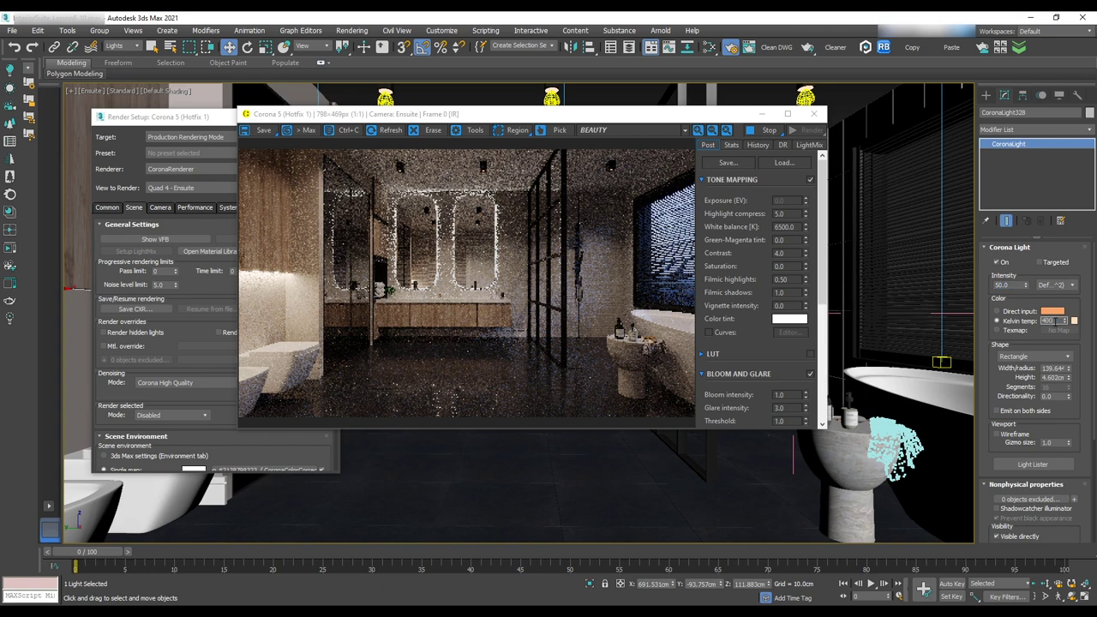
type("0")
key("Return")
left_click_drag(1013, 286, 952, 294)
type("20")
key("Return")
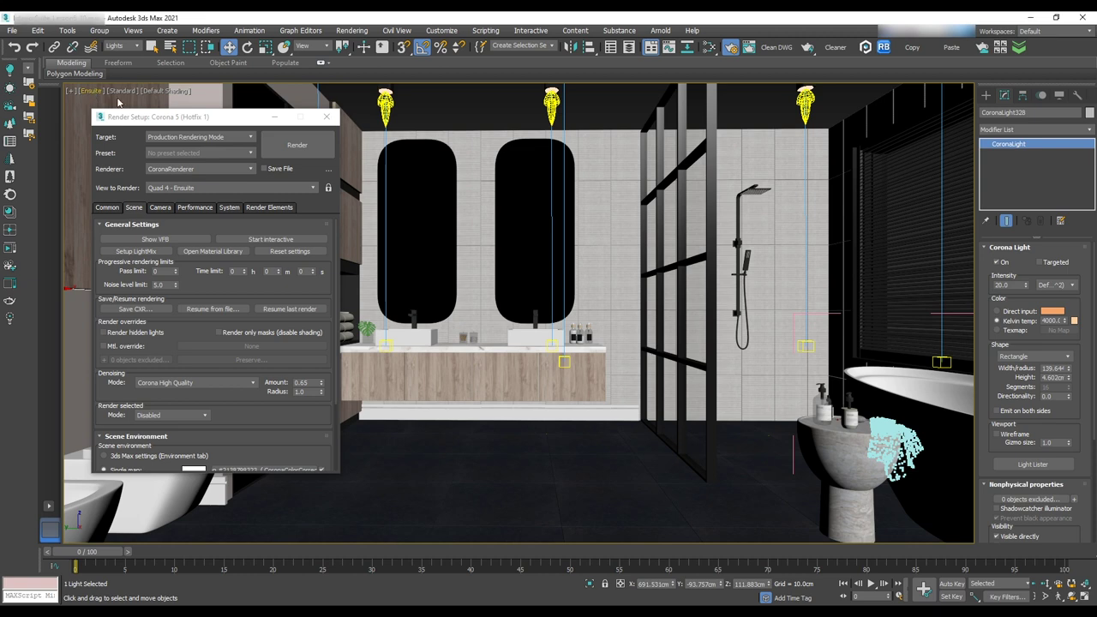
Switch the viewport to the Office camera and close the render settings.
left_click(92, 90)
mouse_move(249, 102)
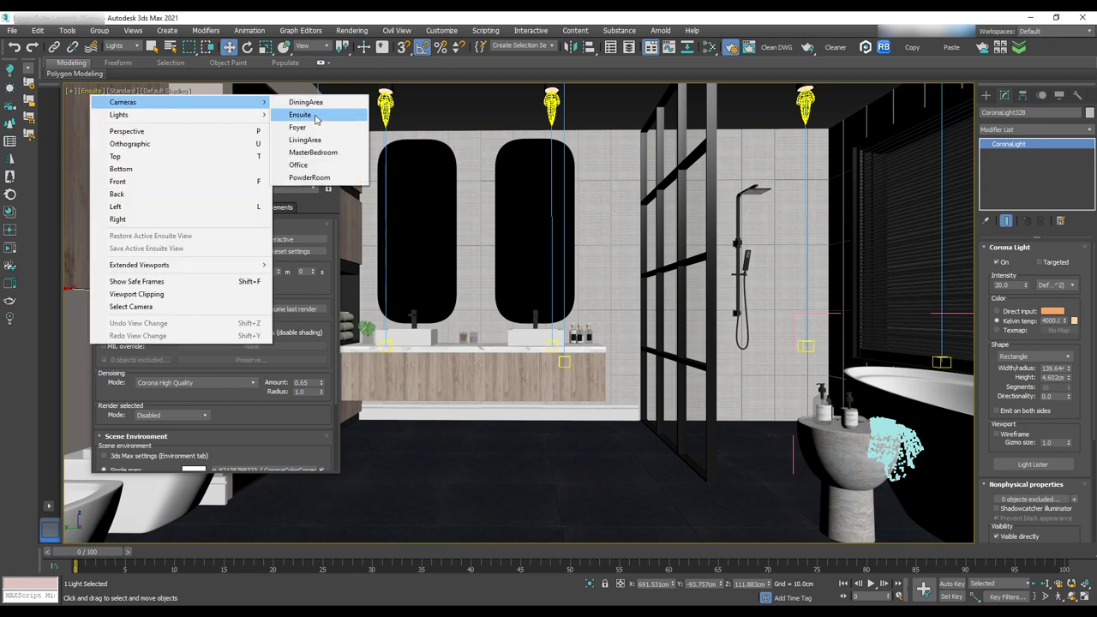
left_click(299, 165)
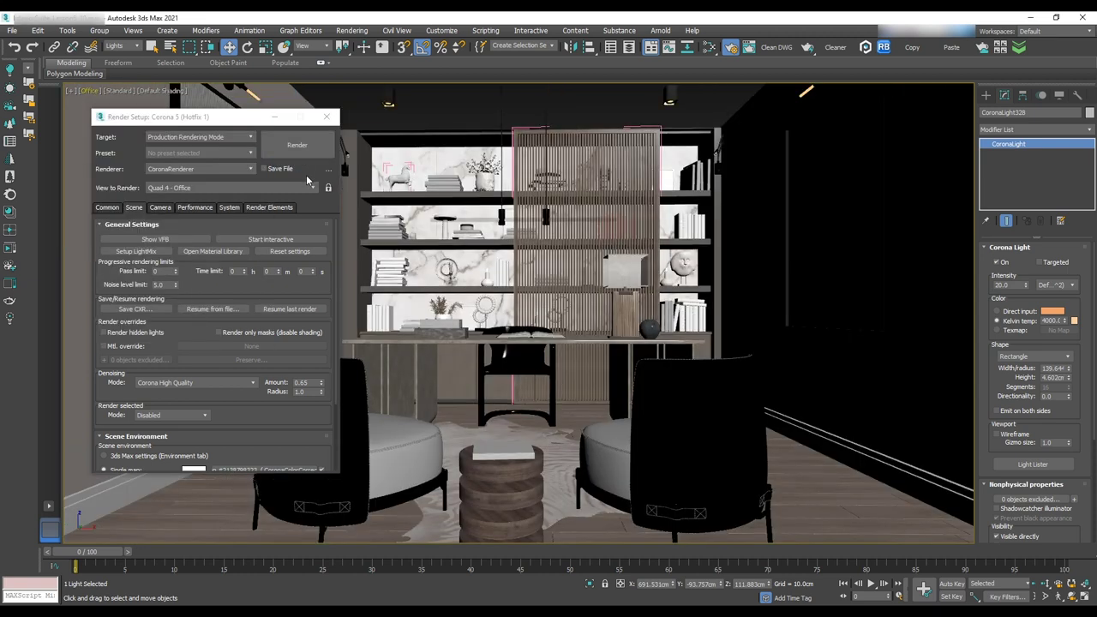
left_click(328, 117)
Select the Office camera and dolly it back to show more of the room.
left_click(90, 90)
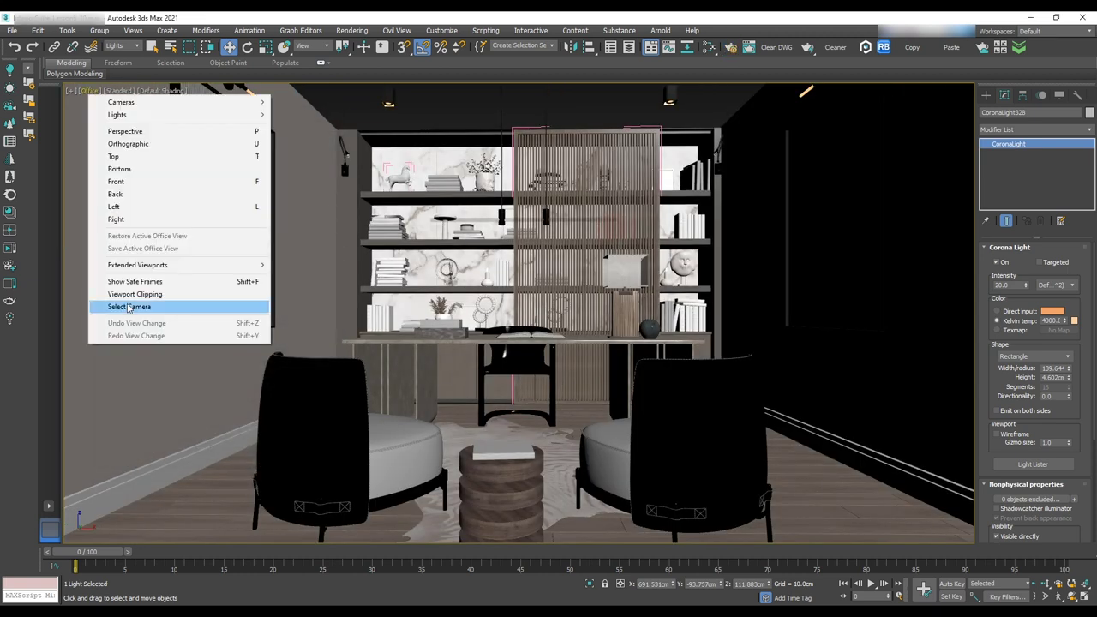
left_click(129, 307)
left_click(1046, 584)
left_click_drag(739, 403, 739, 435)
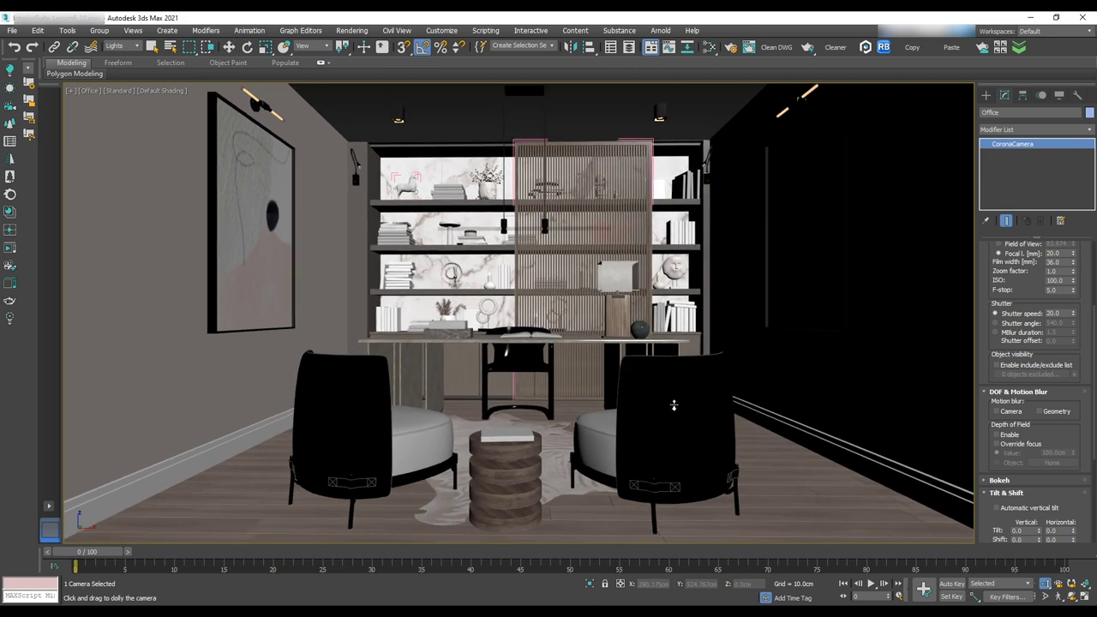
Preview the Office camera view with an interactive render, then dismiss the render window.
left_click(732, 48)
left_click(134, 207)
left_click(270, 240)
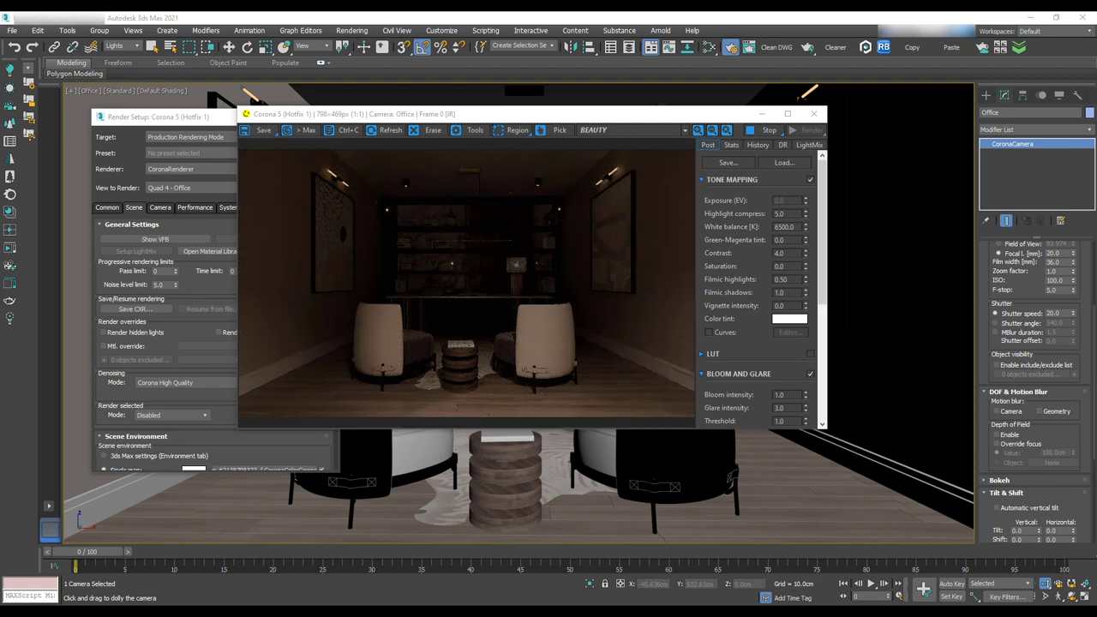
left_click(814, 113)
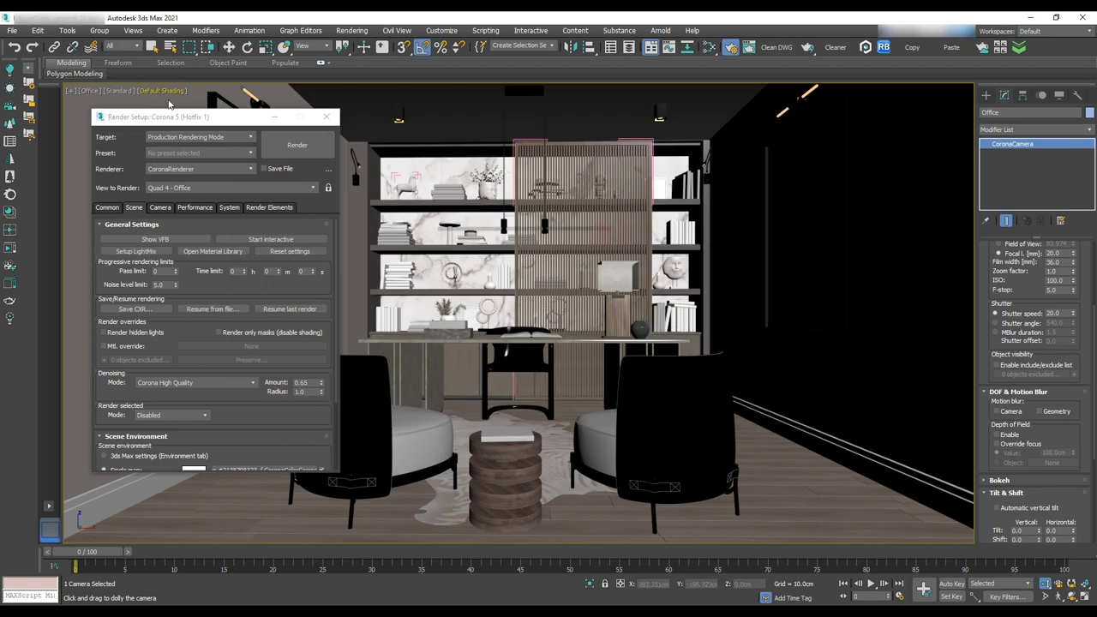
Select the office bookcase's shelves and marble back panel, isolate them, and view the shelves from below.
left_click(450, 203)
key("p")
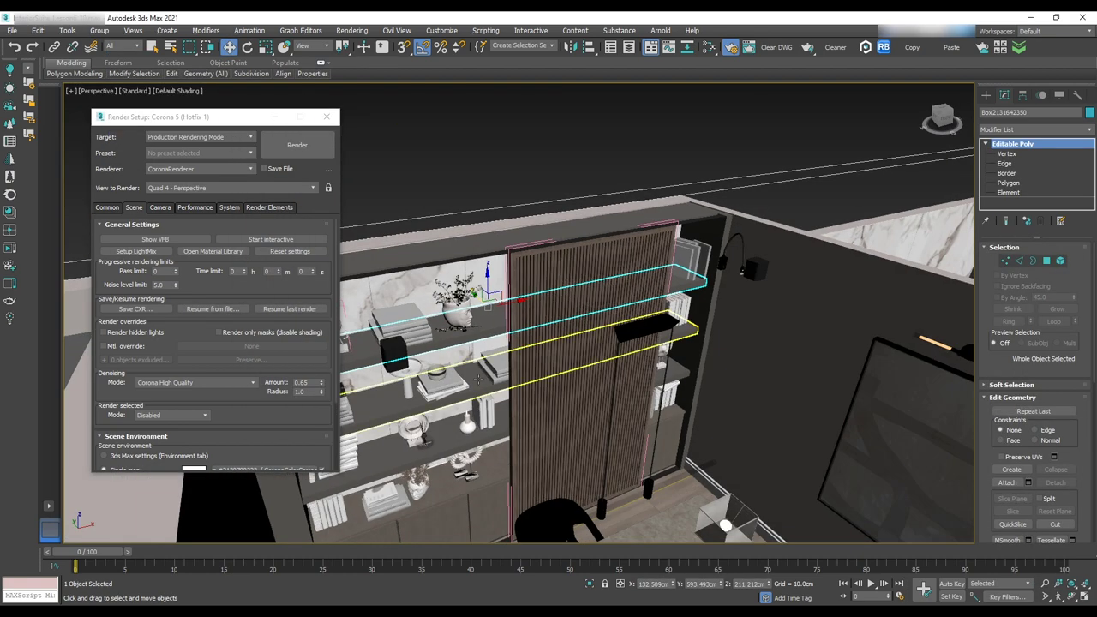
left_click(478, 380, "ctrl")
left_click(501, 418, "ctrl")
left_click(502, 345, "ctrl")
left_click(590, 584)
middle_click_drag(641, 369, 660, 226, "alt")
Create a rectangular Corona light about 47 by 6 cm on the underside of the lowest shelf.
left_click(987, 95)
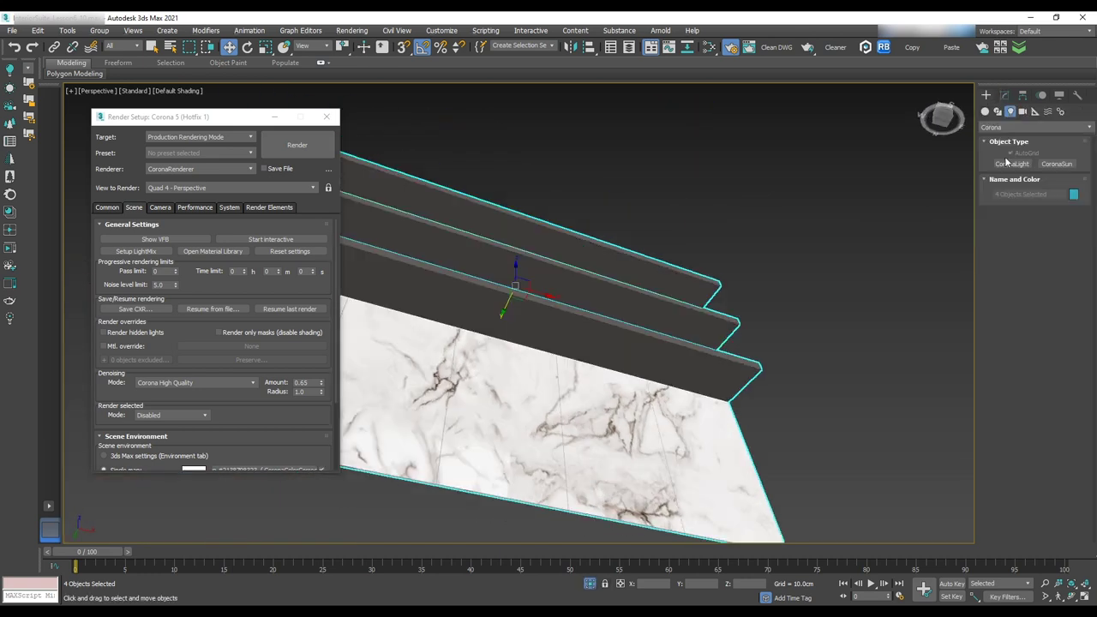
left_click(1012, 163)
left_click_drag(623, 367, 651, 377)
key("w")
left_click(1005, 96)
Center the light along the shelf, widen it to about 341 cm, and shift it in depth beneath the shelf.
left_click(943, 116)
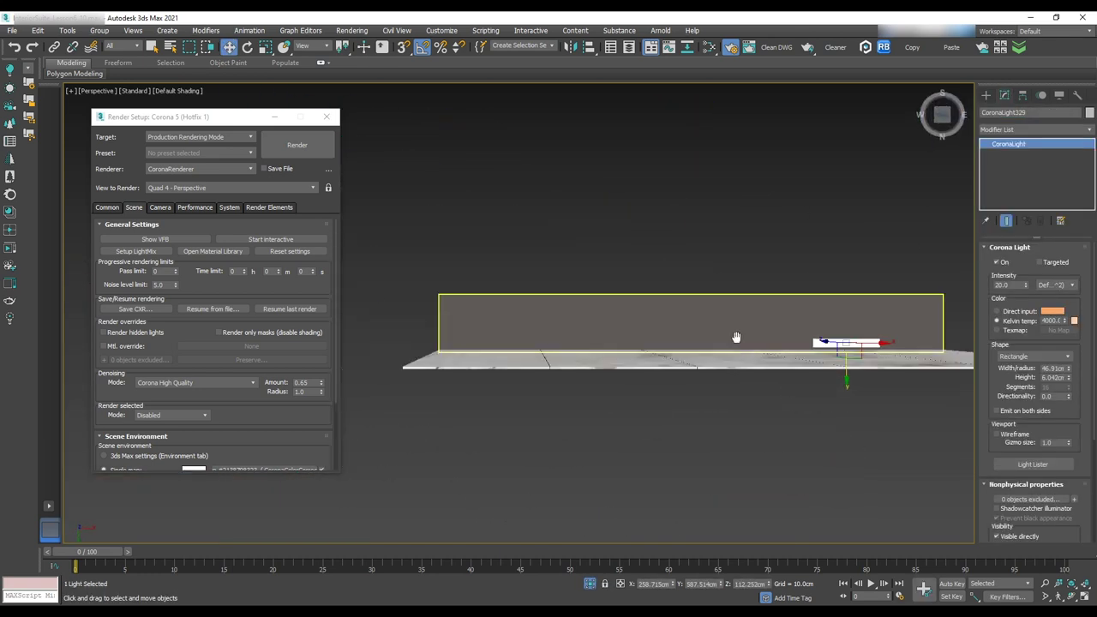
middle_click_drag(737, 338, 706, 322)
left_click_drag(722, 332, 723, 323)
key("ctrl+z")
key("ctrl+z")
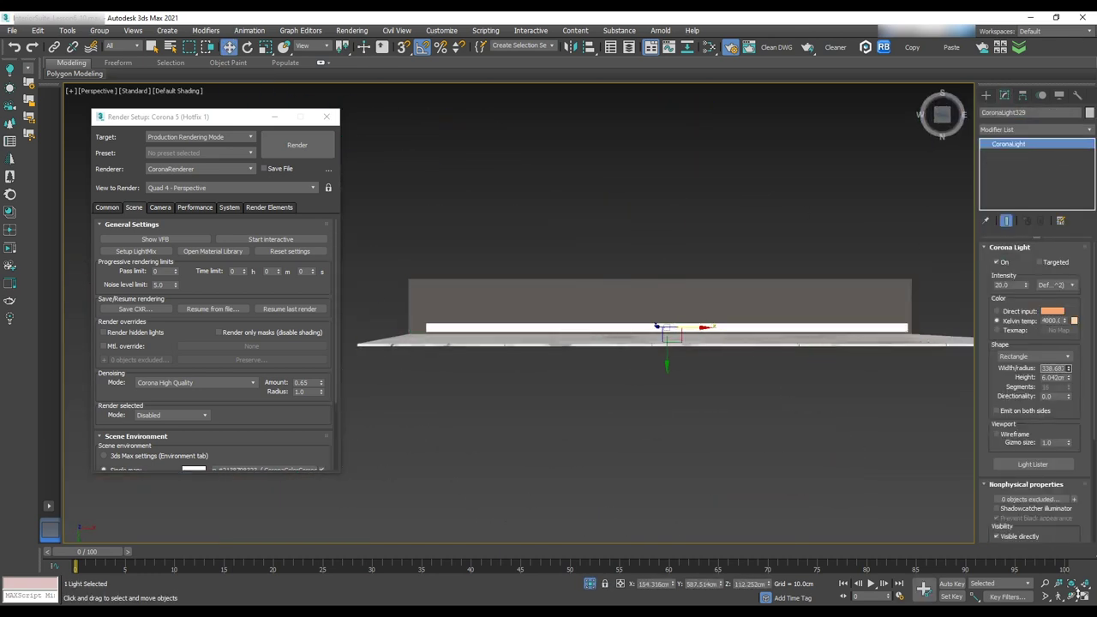
left_click_drag(1069, 369, 1069, 377)
left_click_drag(667, 363, 667, 347)
left_click(944, 99)
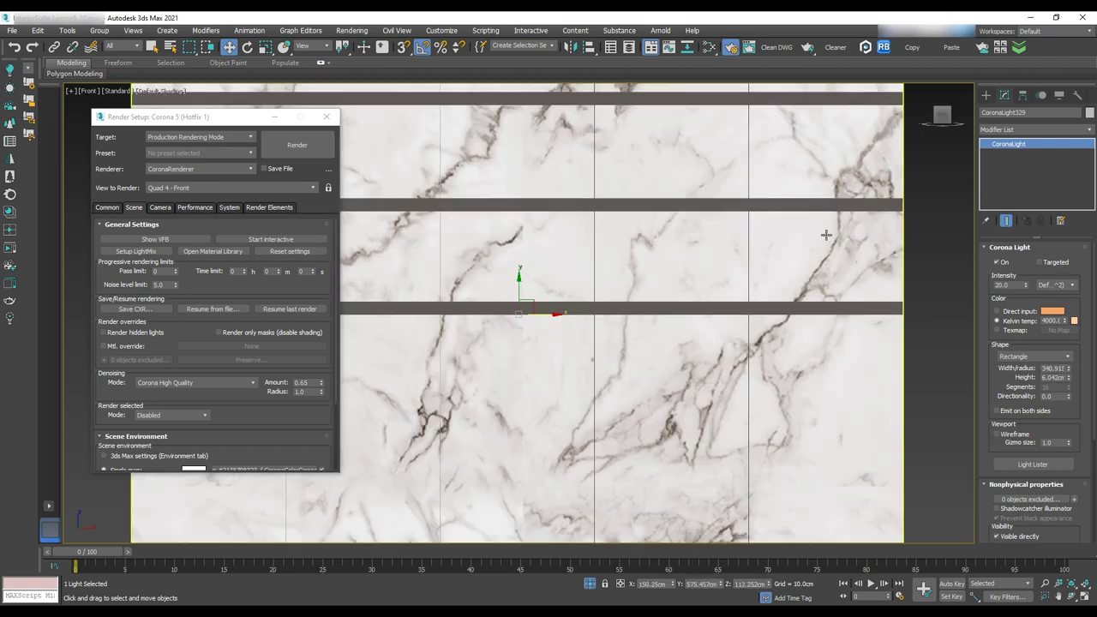
In the front view, clone the shelf light upward three times for the upper shelves and the bookcase top.
key("f")
key("e")
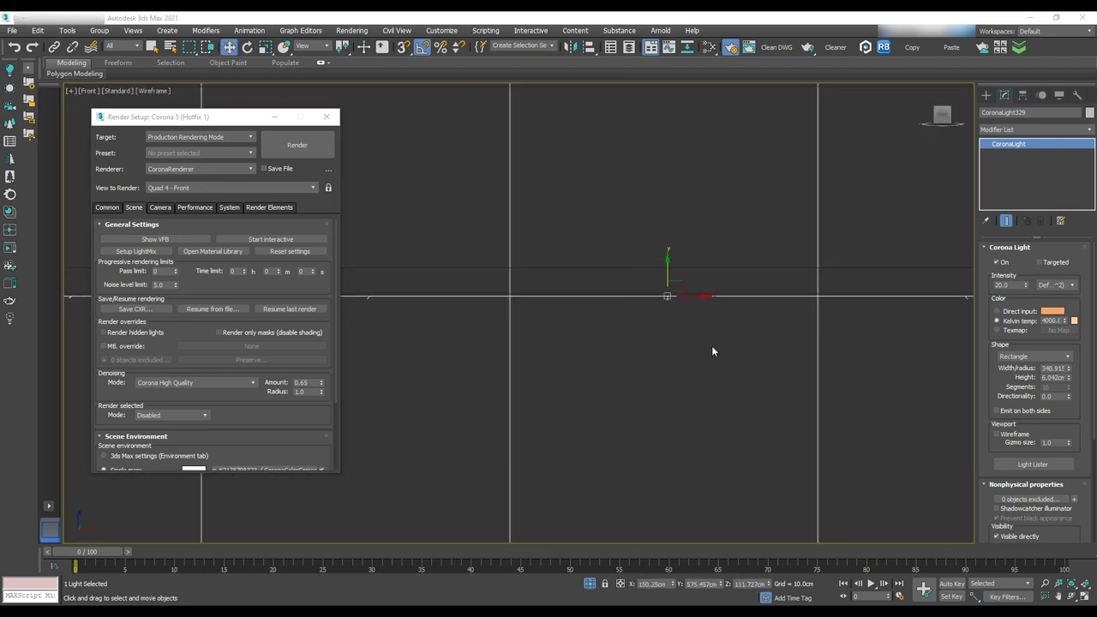
scroll(713, 351, "down", 5)
left_click_drag(702, 328, 693, 91, "shift")
key("Return")
key("Return")
key("Return")
scroll(693, 91, "up", 8)
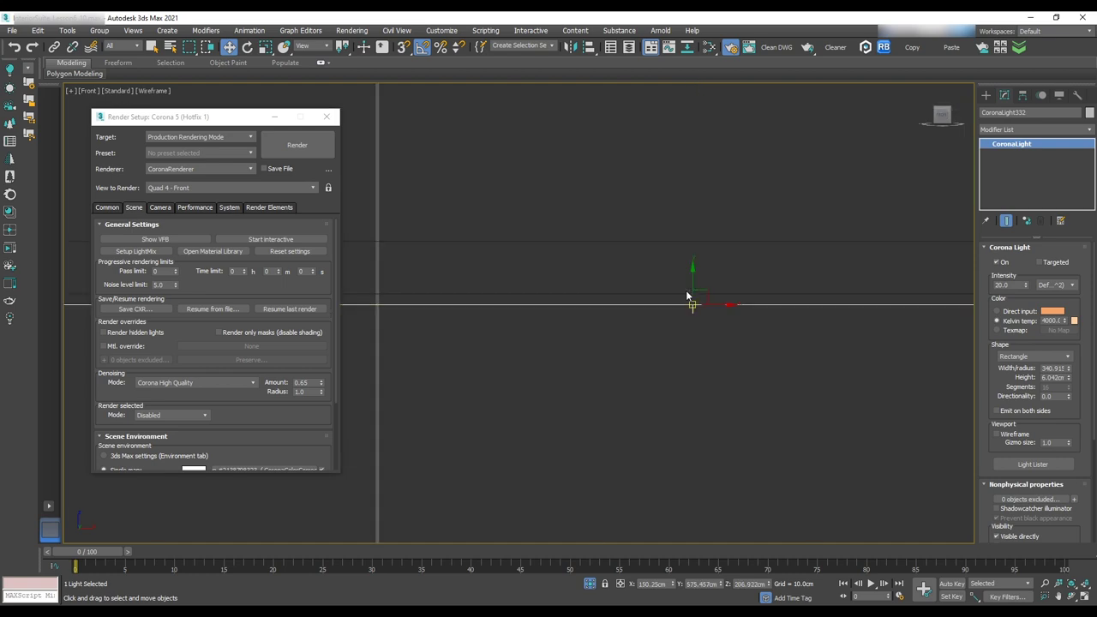
Fine-tune the heights of the shelf lights to fit under their shelves, then return to the Office camera.
scroll(691, 266, "down", 4)
left_click(654, 335)
left_click_drag(693, 271, 660, 237)
scroll(656, 286, "up", 5)
left_click(659, 289)
key("c")
key("Return")
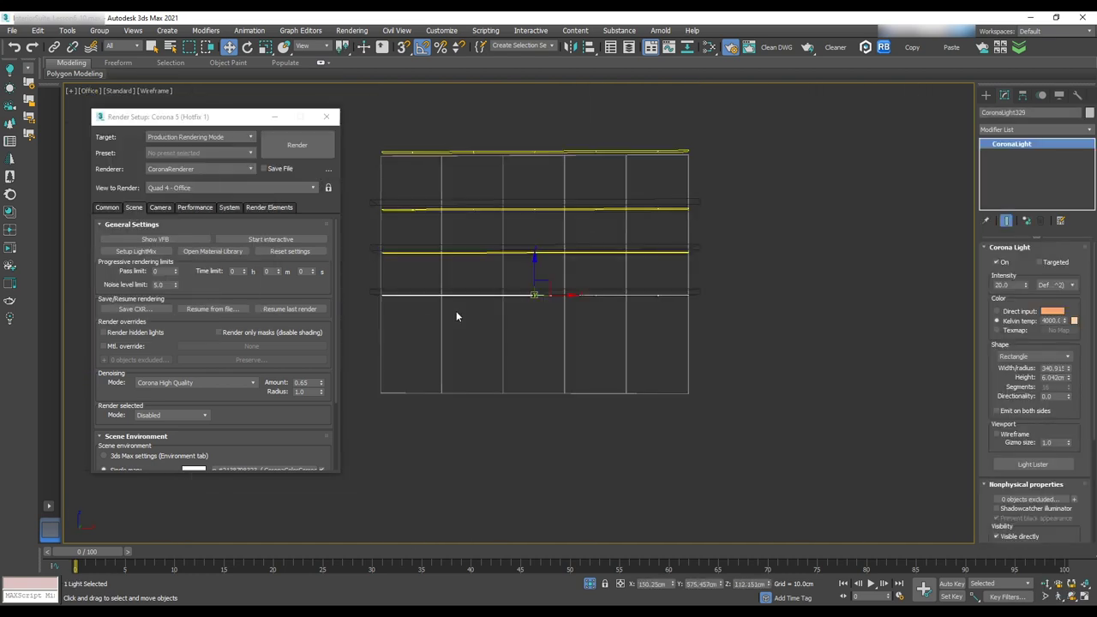
End the isolation, start an interactive render of the shaded Office view, and uncover the bookcase's upper edge.
key("alt+q")
left_click(240, 241)
key("F3")
left_click_drag(608, 114, 668, 88)
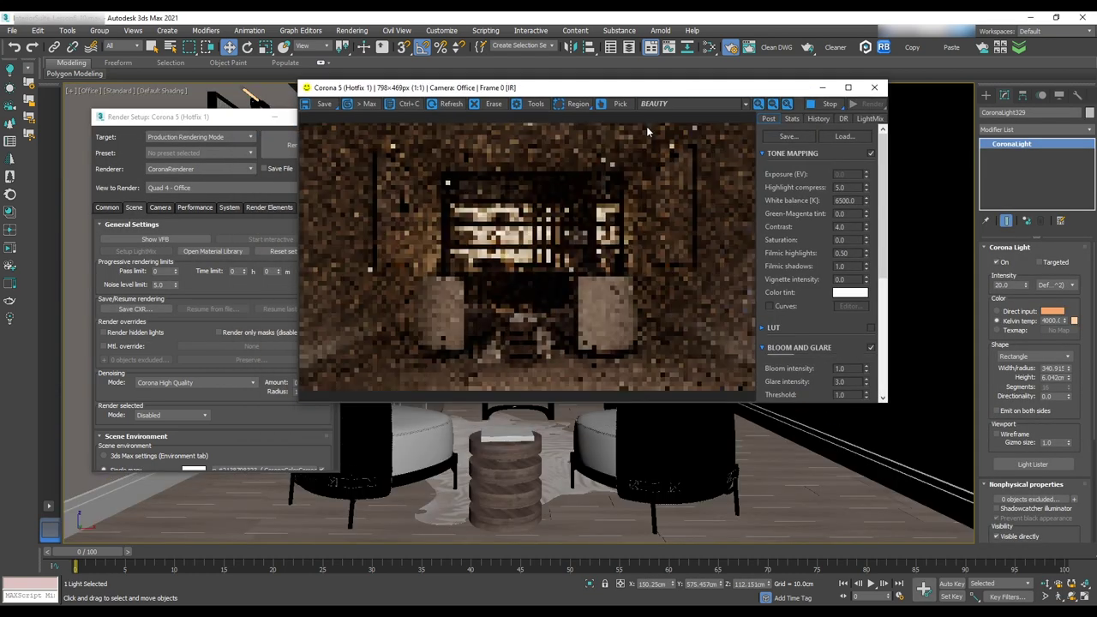
left_click_drag(412, 88, 405, 218)
Nudge the topmost bookcase light vertically and set its intensity to 15.
left_click_drag(533, 120, 532, 122)
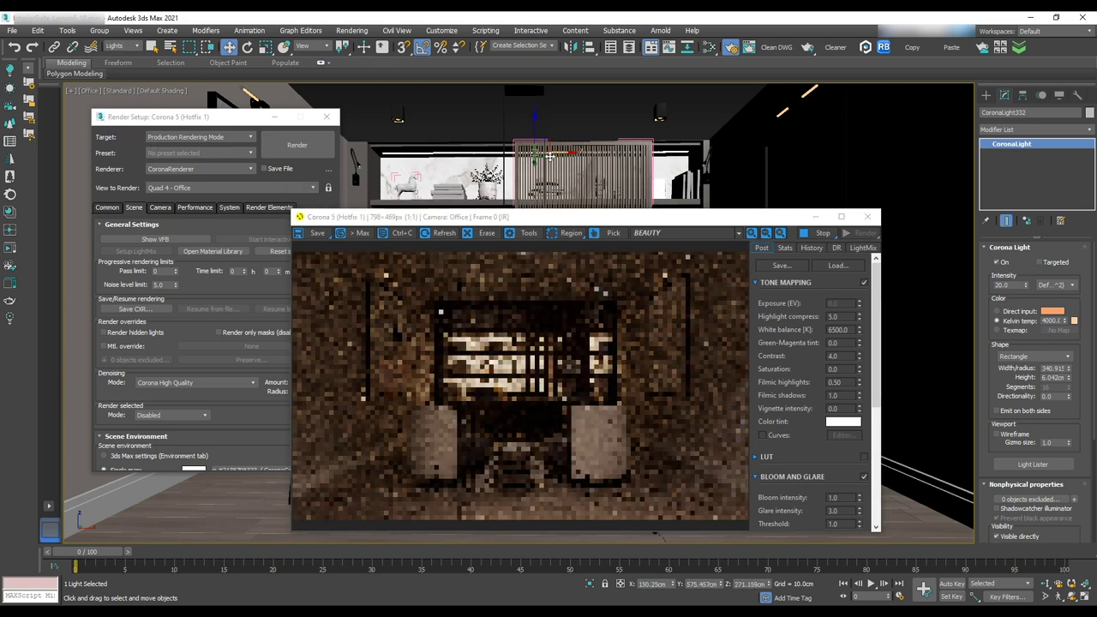
type("1")
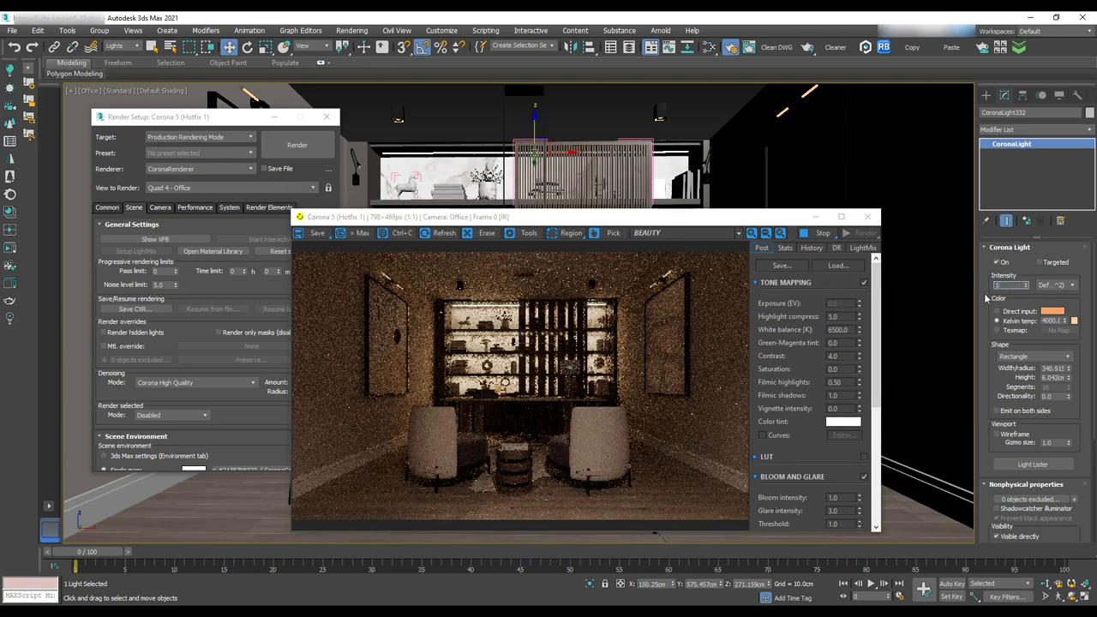
type("5")
key("Return")
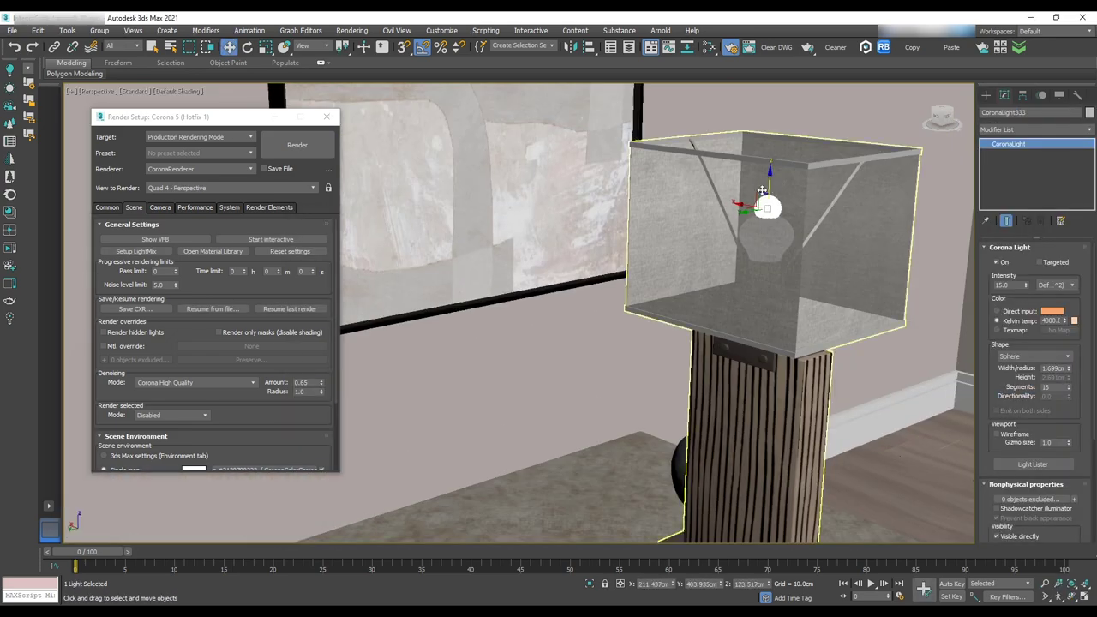
Return to the Office camera and give the desk lamp's sphere light an intensity of 200 and a 3 cm radius.
left_click(102, 91)
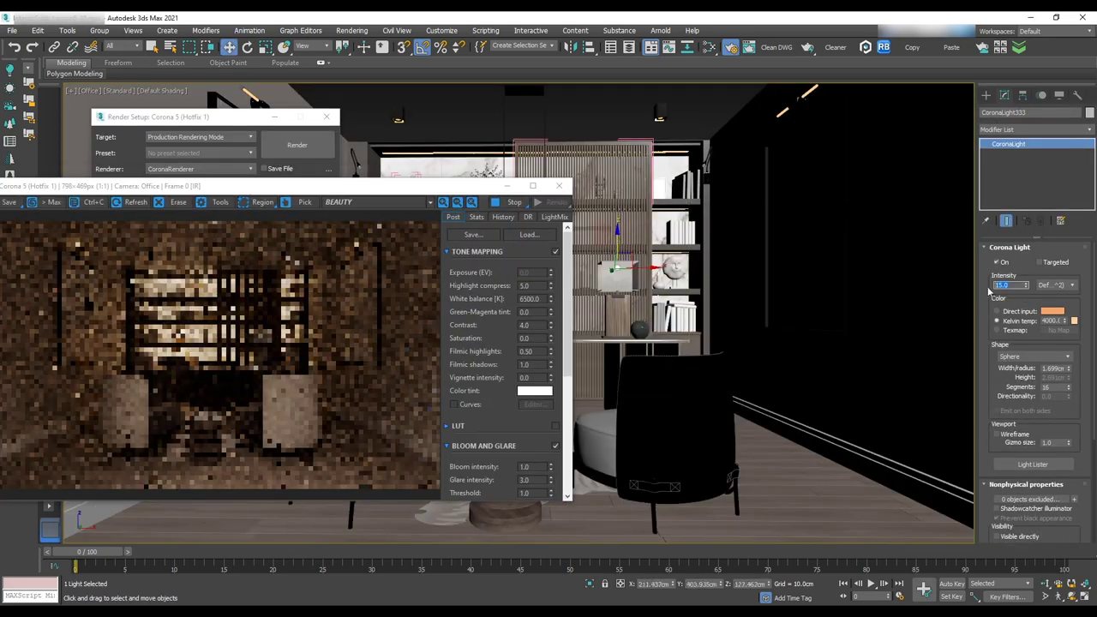
type("200")
key("Return")
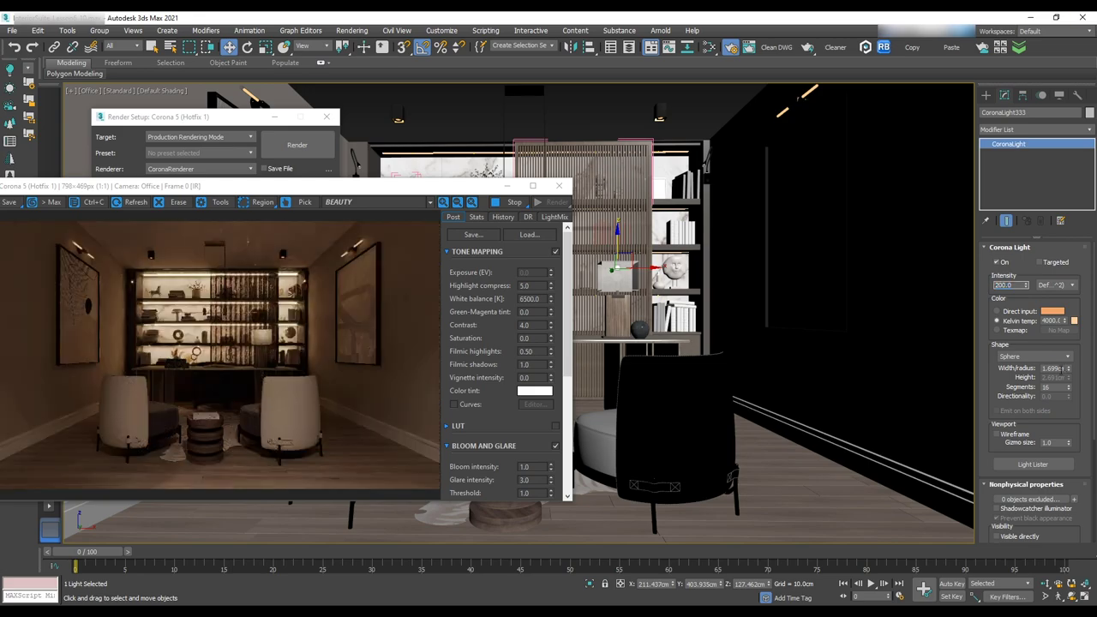
left_click_drag(1063, 369, 1033, 370)
type("2")
key("Return")
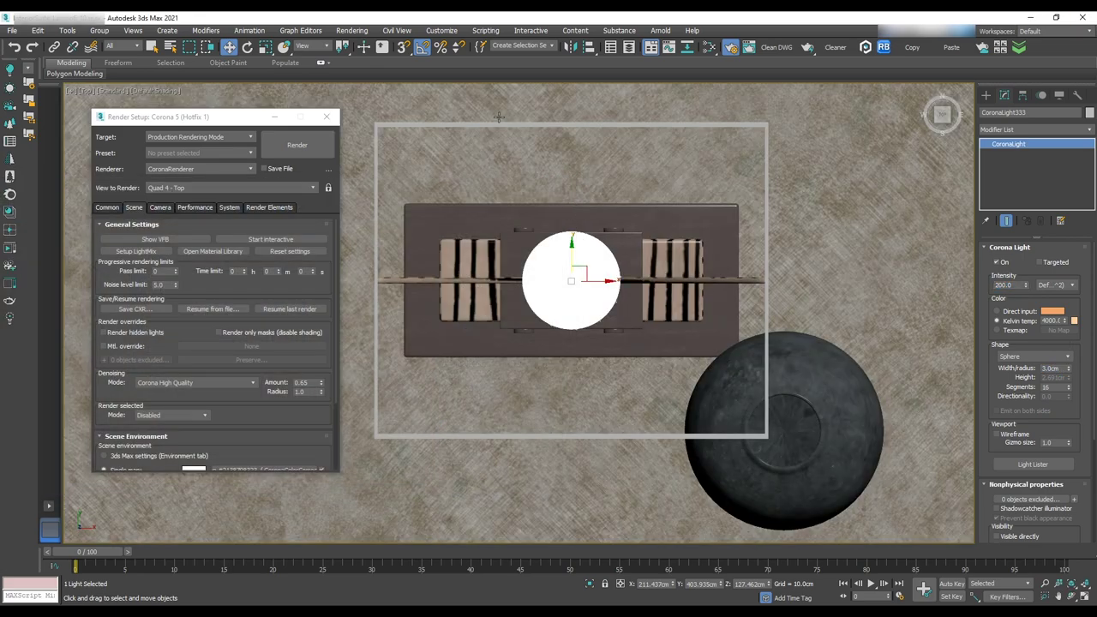
In the top view, clone a hallway downlight as instances onto the four ceiling fixtures in the office.
scroll(495, 492, "down", 10)
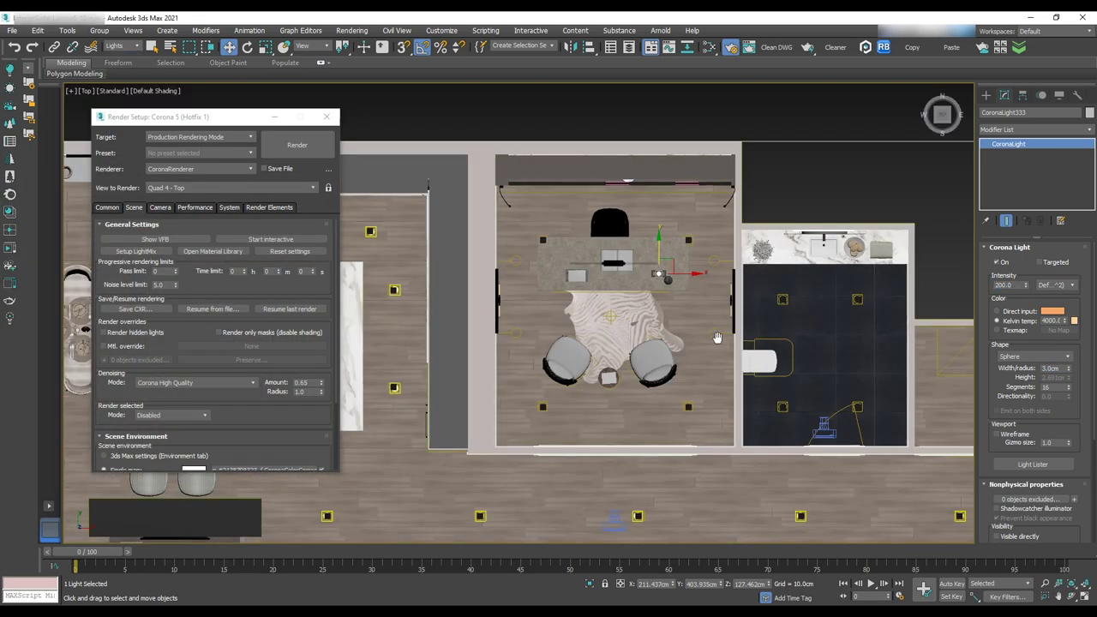
mouse_move(495, 492)
left_mouse_down("shift")
mouse_move(557, 384)
mouse_move(715, 397)
left_mouse_up("shift")
left_click(551, 362)
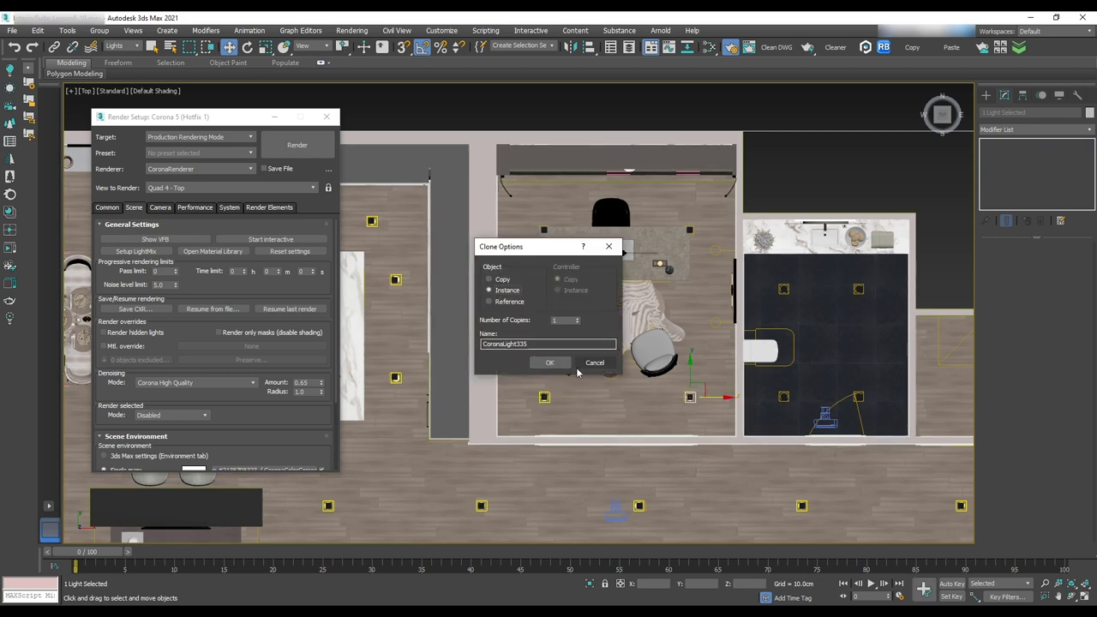
left_click(551, 363)
left_click(545, 397, "ctrl")
left_click_drag(624, 380, 624, 213, "shift")
left_click(551, 362)
middle_click_drag(591, 360, 540, 283, "alt")
left_click(115, 101)
left_click(98, 90)
mouse_move(144, 102)
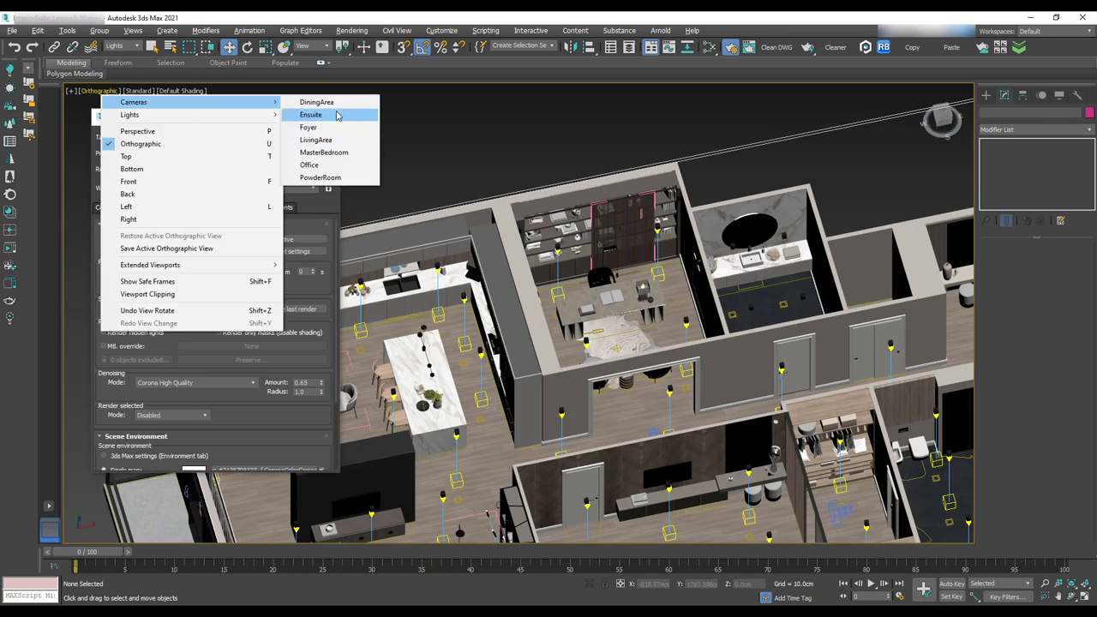
left_click(314, 166)
left_click(660, 131)
left_click(1046, 444)
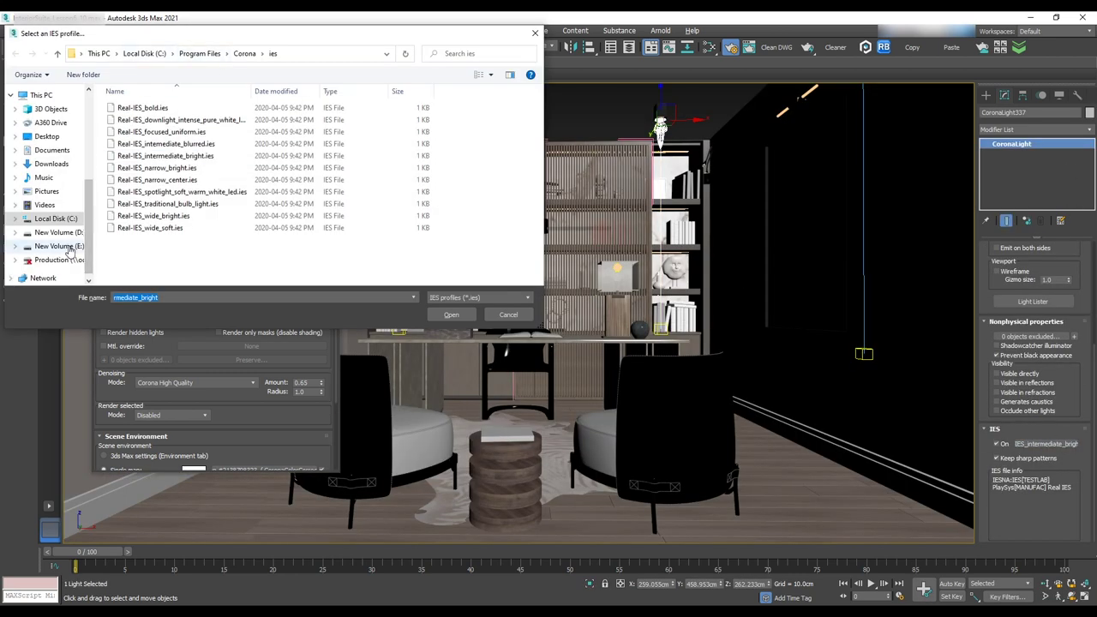
left_click(68, 247)
double_click(136, 162)
double_click(137, 108)
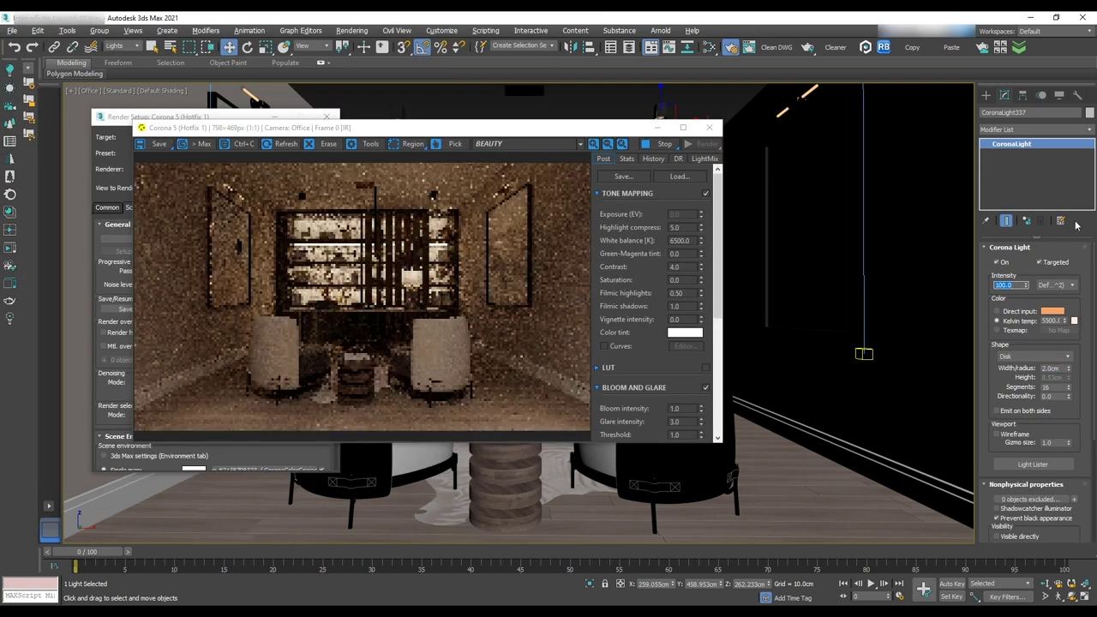
Set the office downlights' Kelvin temperature to 4000.
key("Tab")
type("4000")
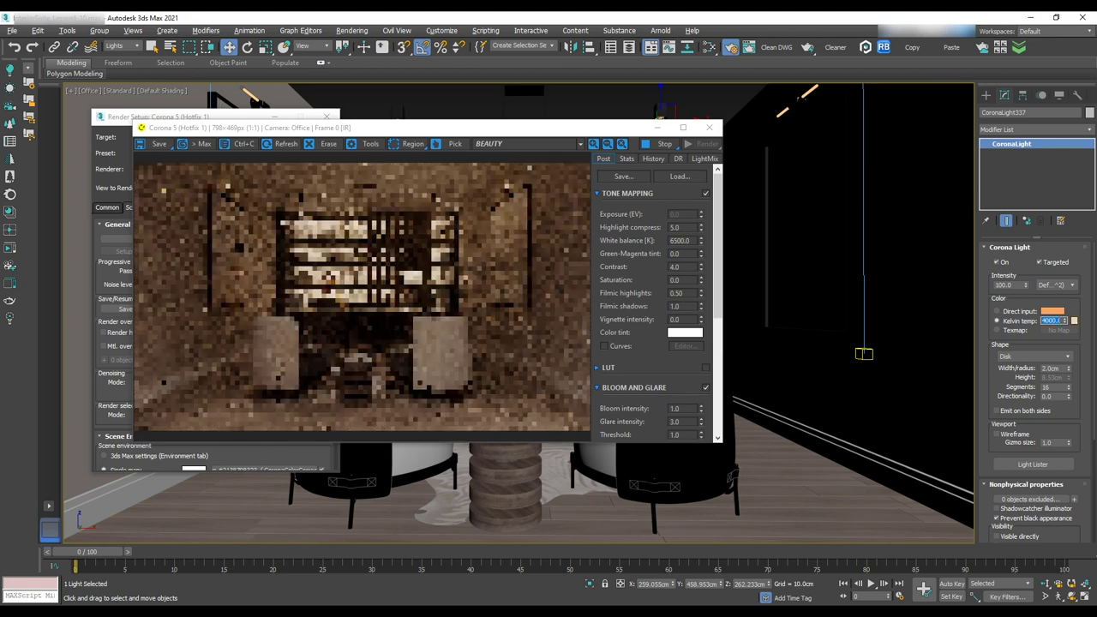
key("Return")
key("Return")
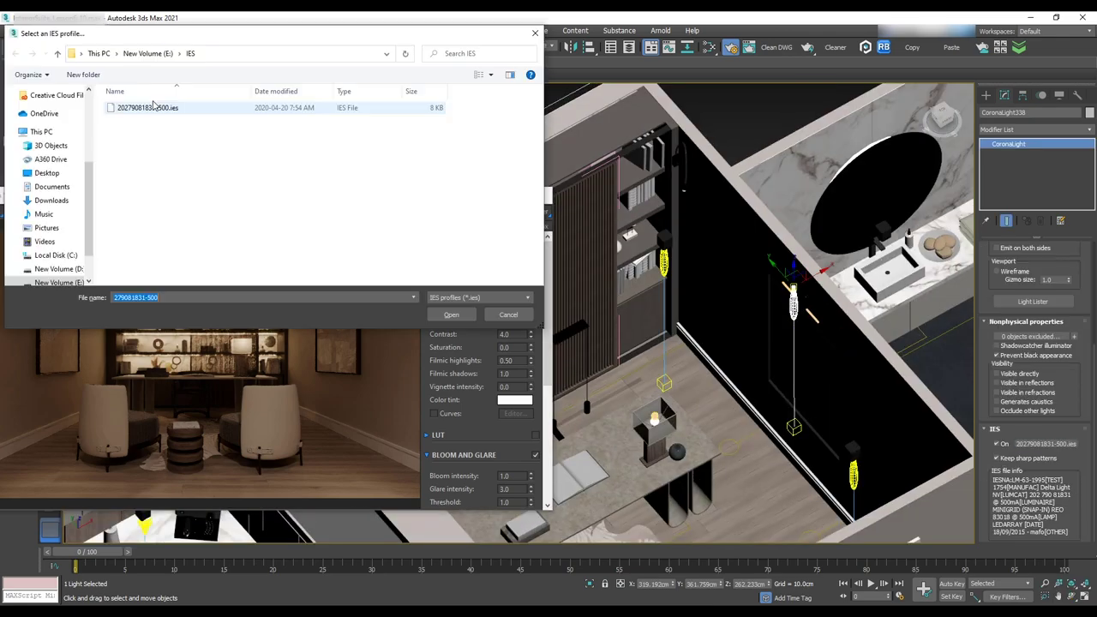
Browse the local disk for the picture light's IES profile, then shift both picture lights' targets inward from the side walls.
left_click(56, 255)
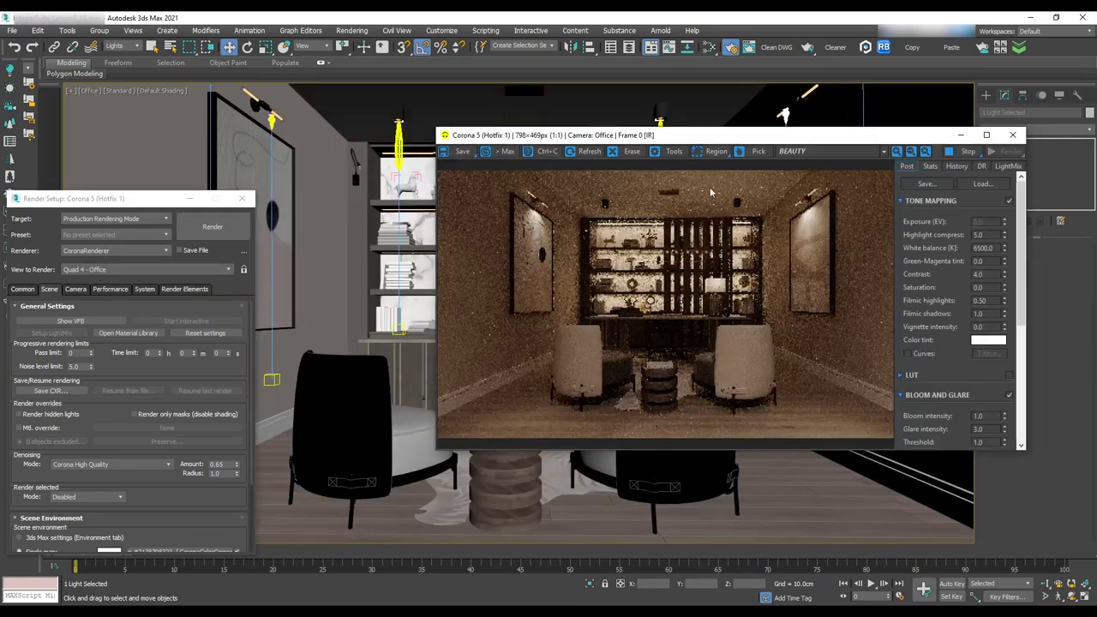
left_click_drag(770, 135, 668, 177)
left_click(272, 379)
left_click_drag(299, 379, 320, 378)
left_click_drag(667, 175, 487, 181)
left_click(786, 378)
left_click_drag(810, 378, 793, 378)
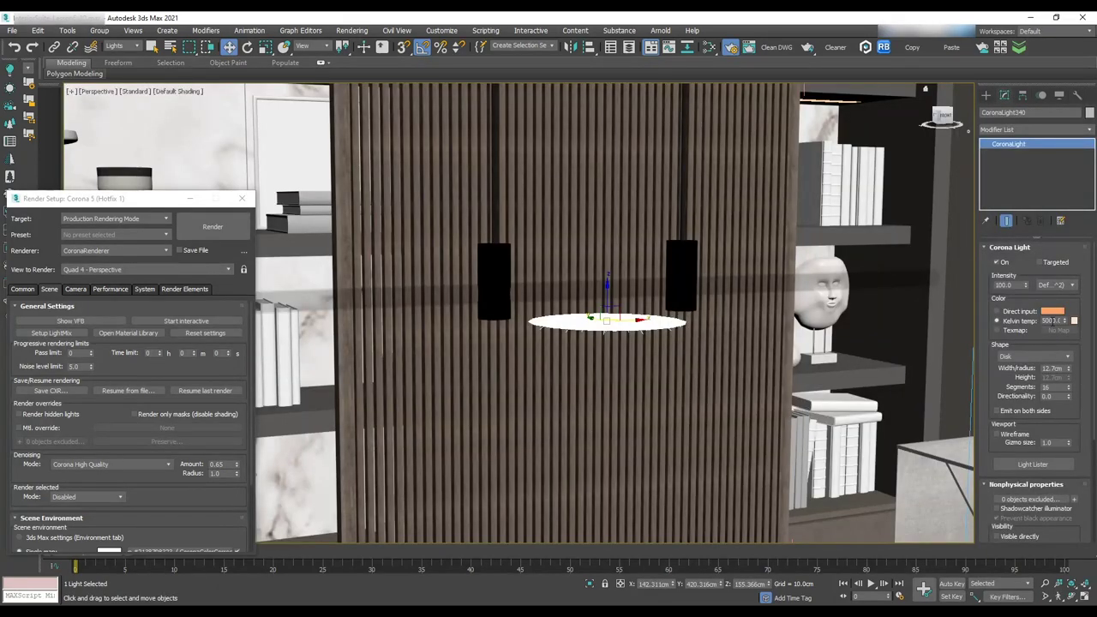
Give the disk light between the pendants an intensity of 60, a Kelvin temperature of 4000 and an 18 cm radius.
type("60")
key("Tab")
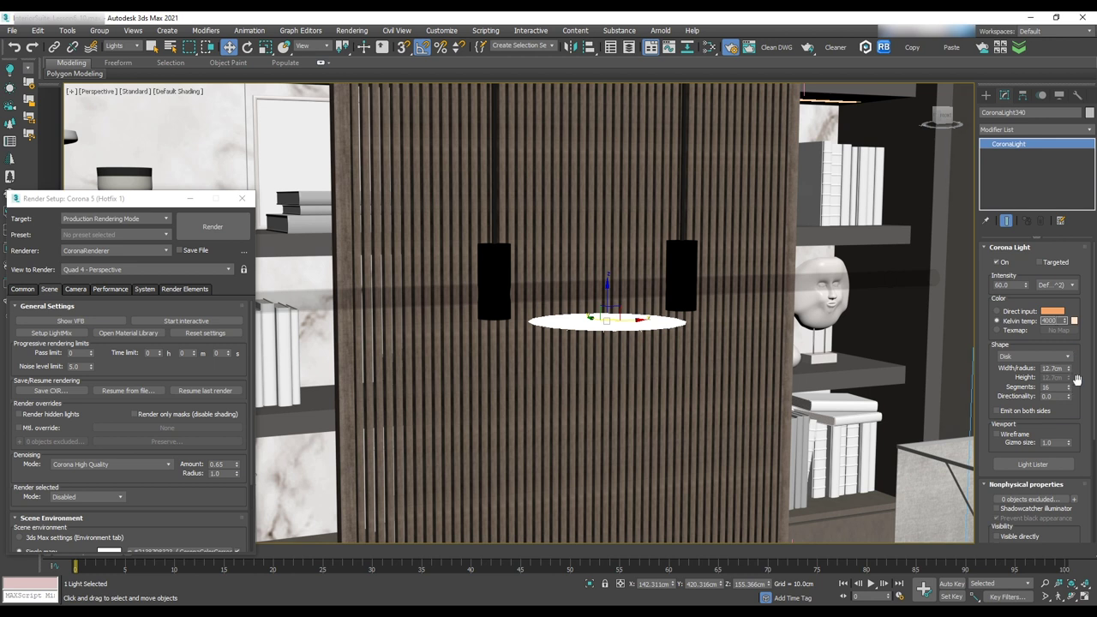
key("Tab")
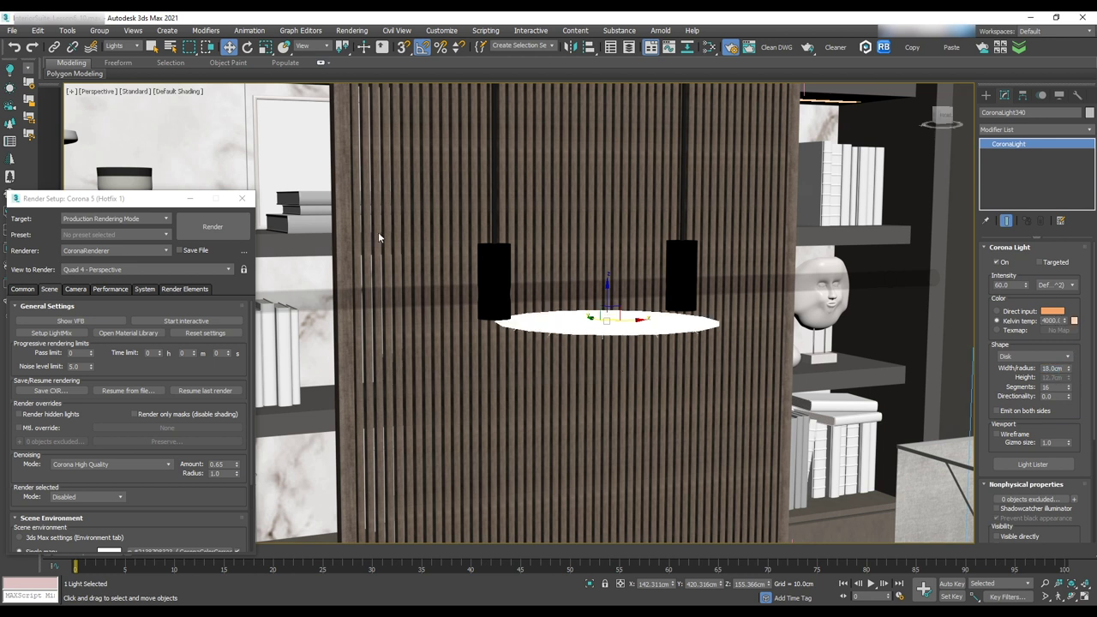
Switch back to the Office camera and run an interactive render to check the room's lighting.
left_click(99, 91)
left_click(330, 99)
left_click(86, 91)
left_click(330, 112)
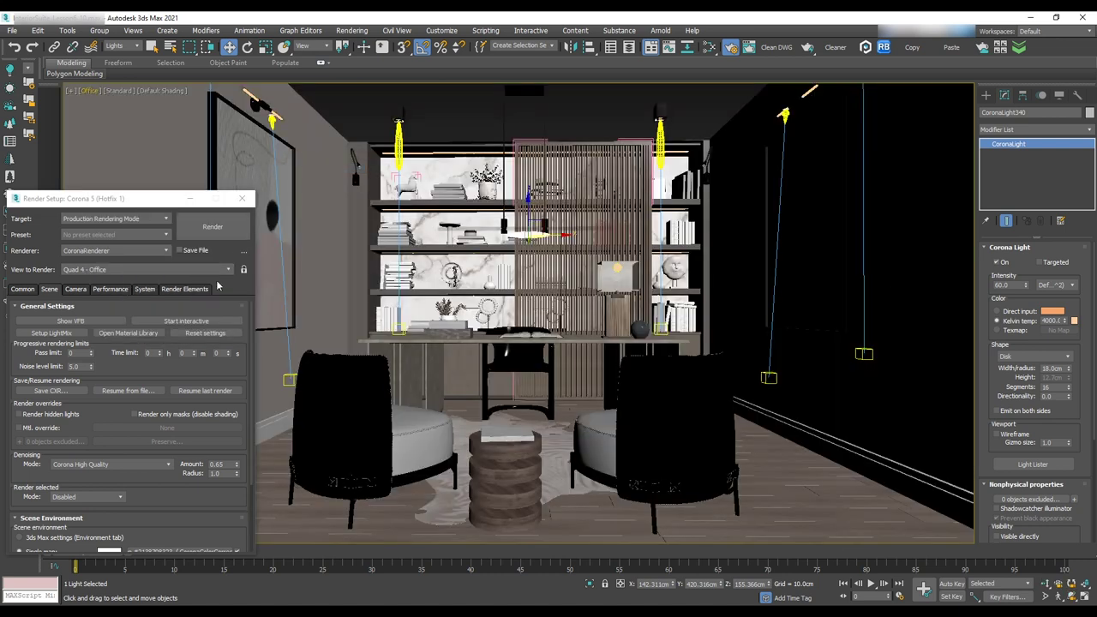
left_click(186, 321)
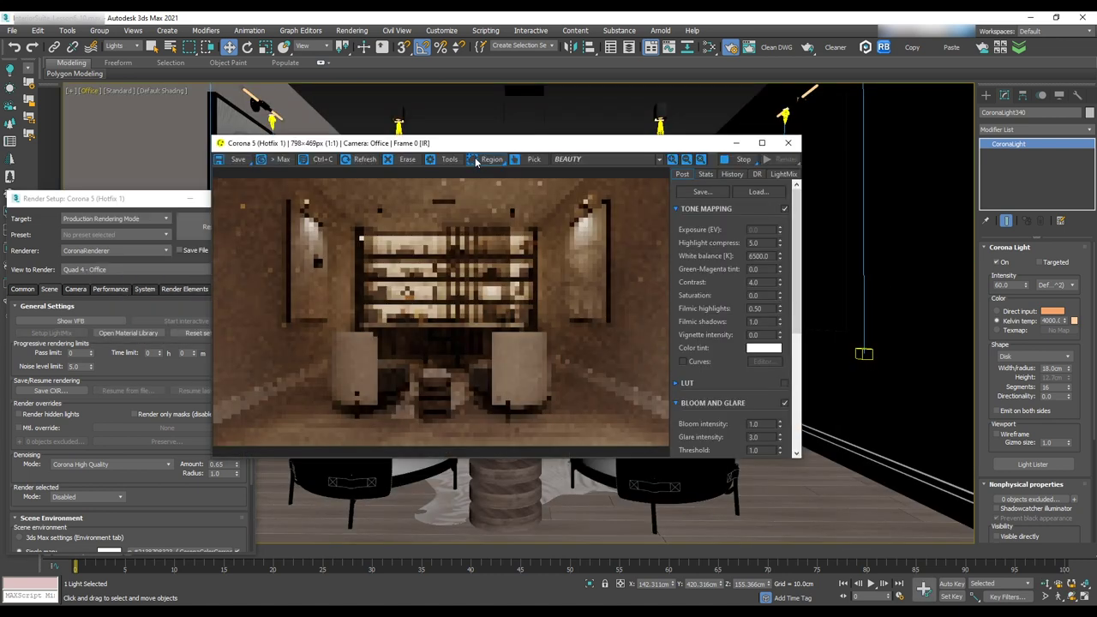
left_click_drag(628, 148, 688, 84)
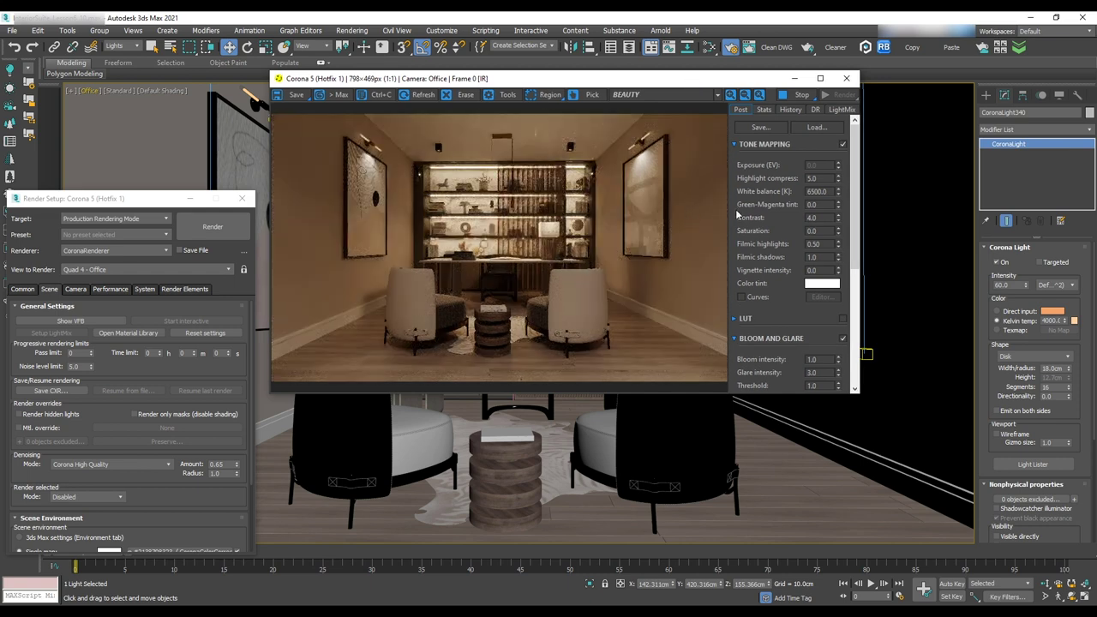
Tune the render's white balance, trying 5000 K and settling on 5500 K.
double_click(818, 192)
type("4500")
key("Return")
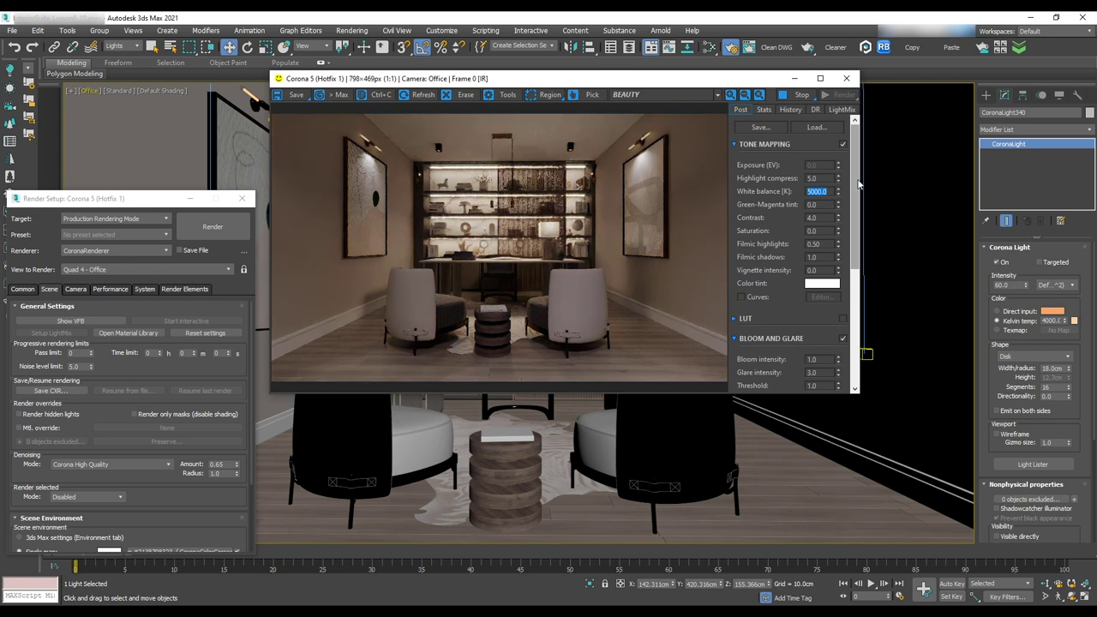
type("5500")
key("Return")
left_click_drag(718, 79, 759, 234)
left_click(787, 108)
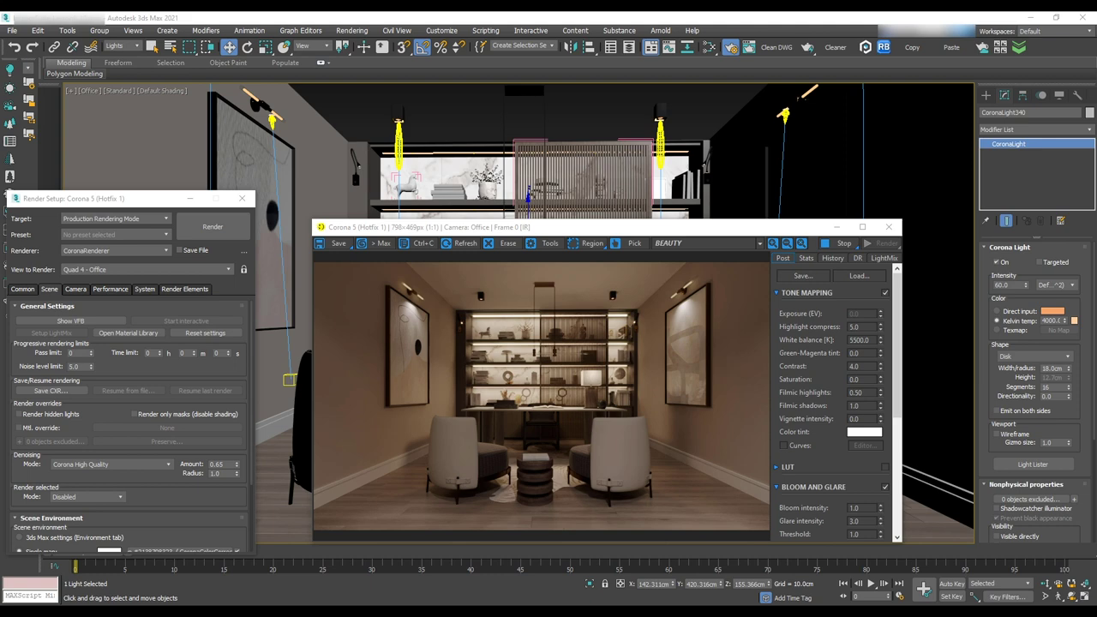
Switch the viewport to the PowderRoom camera and preview it in the interactive render.
left_click(90, 90)
left_click(310, 181)
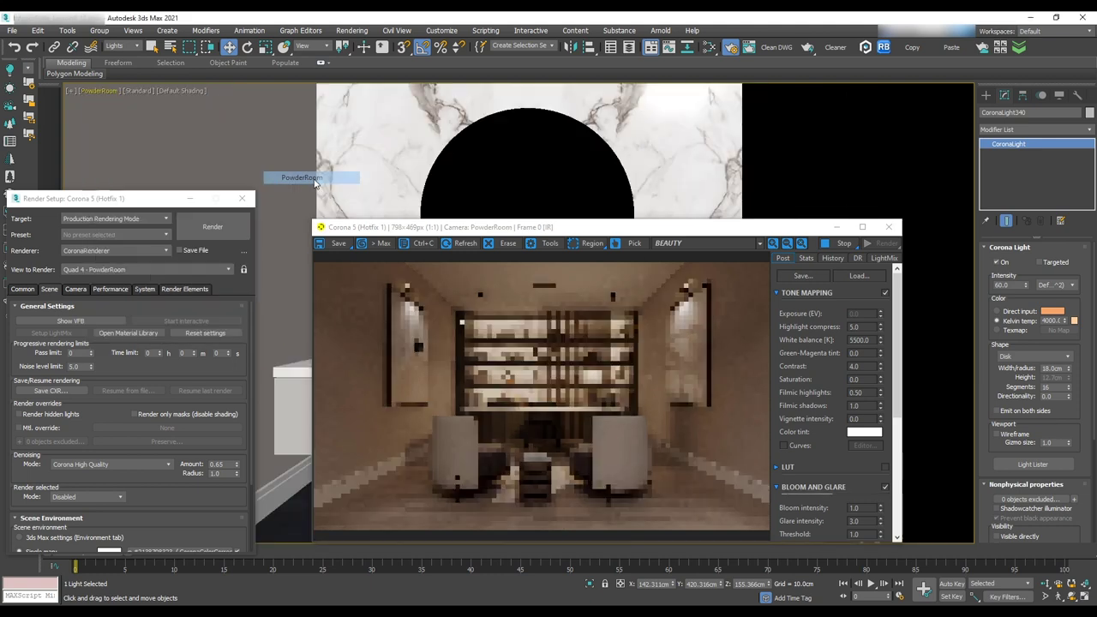
left_click_drag(756, 231, 837, 73)
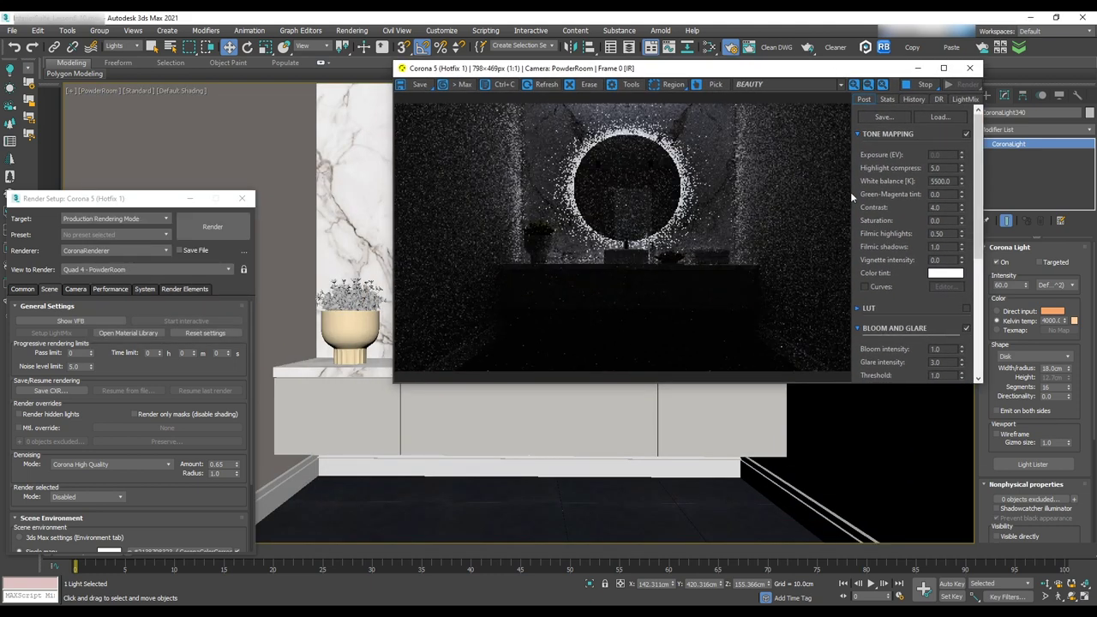
Clone the powder room ceiling spotlight across the room, and the resulting pair towards the doorway, as instances.
left_click(971, 68)
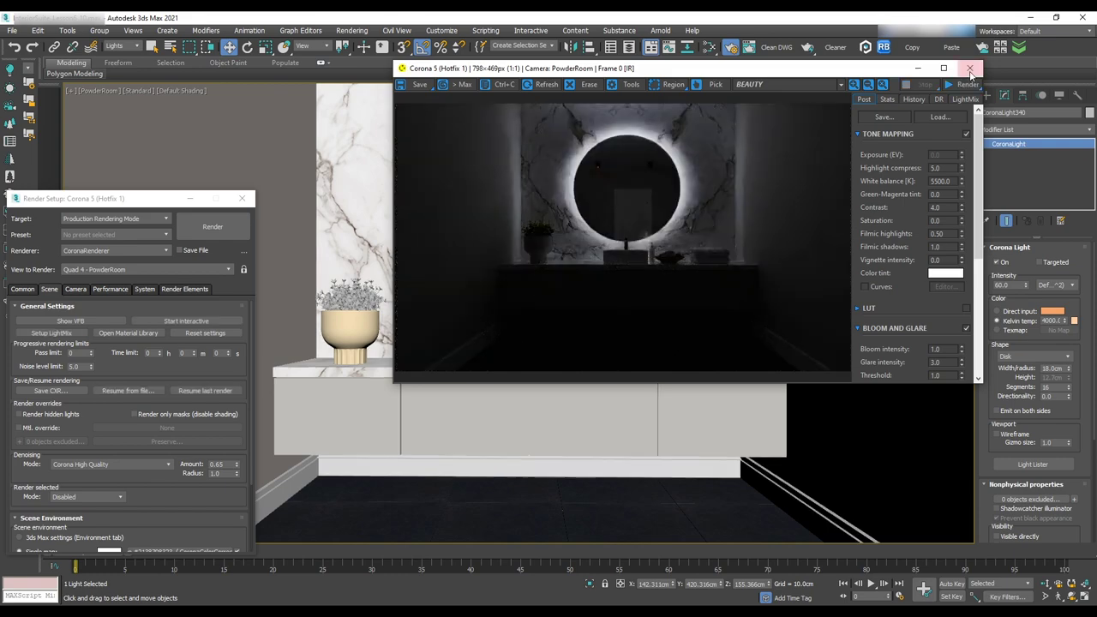
key("t")
left_click(606, 305)
scroll(627, 303, "up", 4)
left_click_drag(563, 294, 737, 294, "shift")
scroll(570, 326, "down", 3)
left_click_drag(603, 311, 603, 401, "shift")
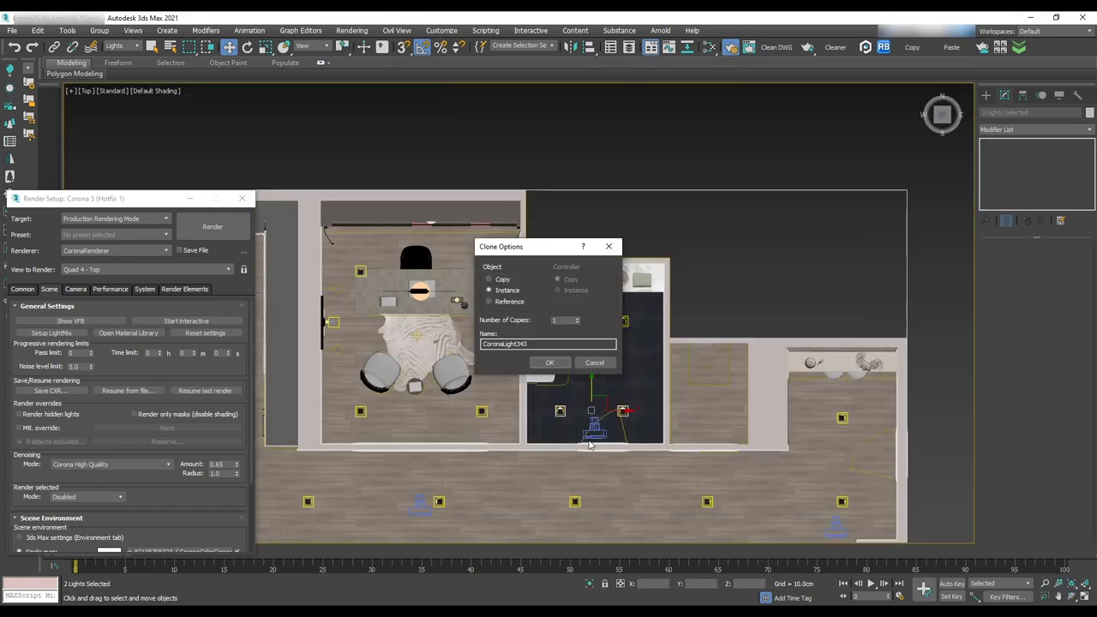
left_click(552, 362)
Preview the PowderRoom camera in an interactive render to check the added spotlights.
left_click(87, 90)
left_click(313, 176)
left_click(186, 321)
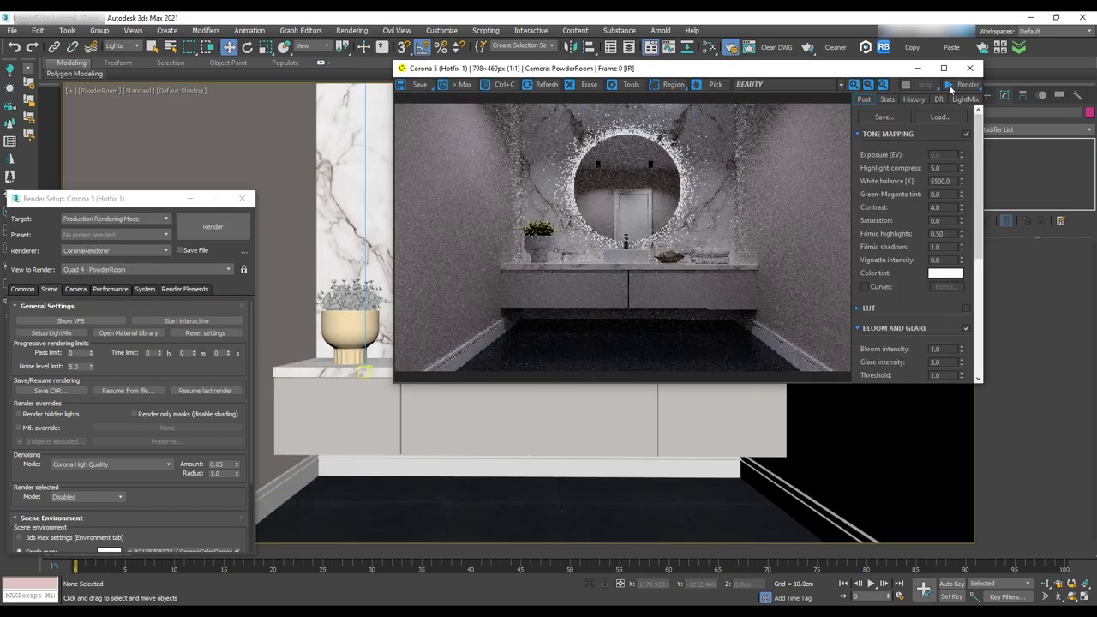
left_click(970, 69)
Change the Kelvin temperature of the powder room spotlights and check it from the PowderRoom camera in an interactive render.
key("t")
left_click(415, 260)
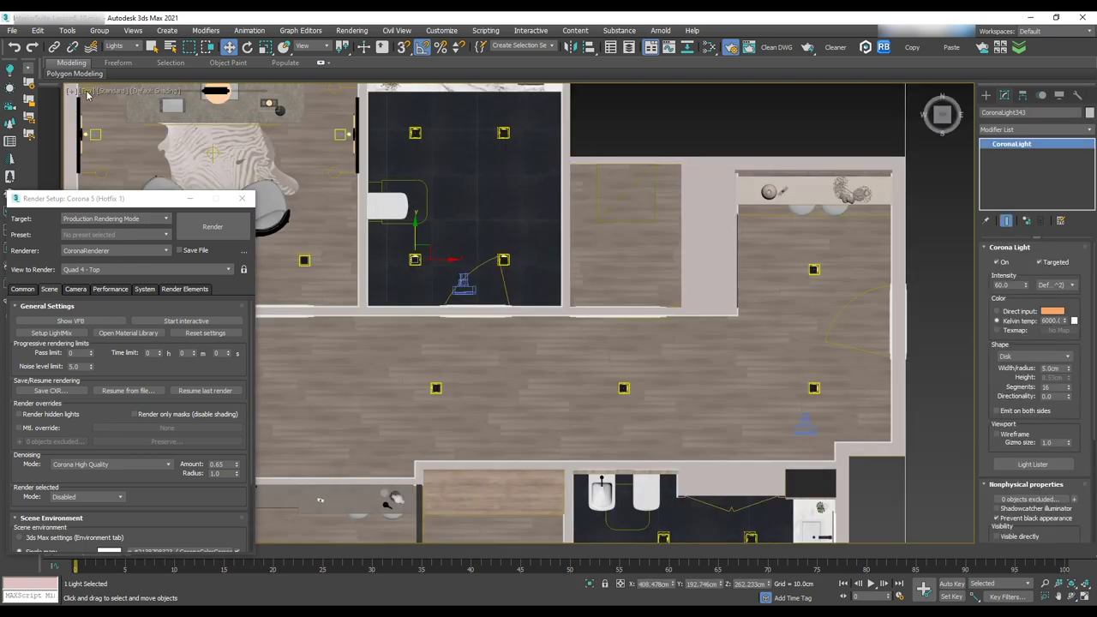
left_click(86, 91)
mouse_move(111, 100)
left_click(309, 178)
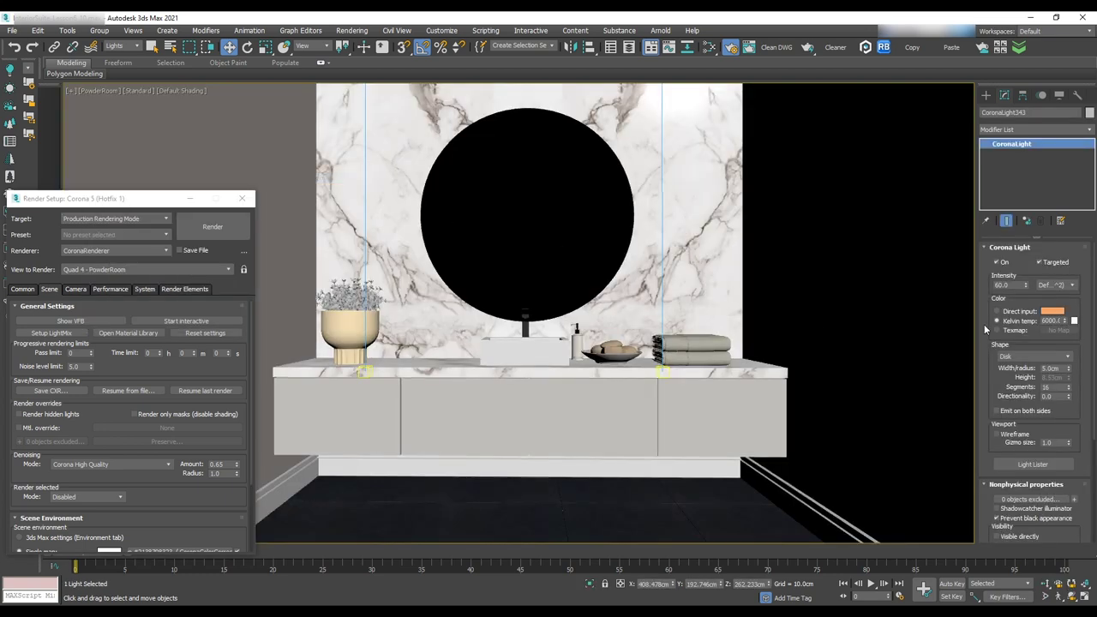
double_click(1051, 321)
left_click(186, 321)
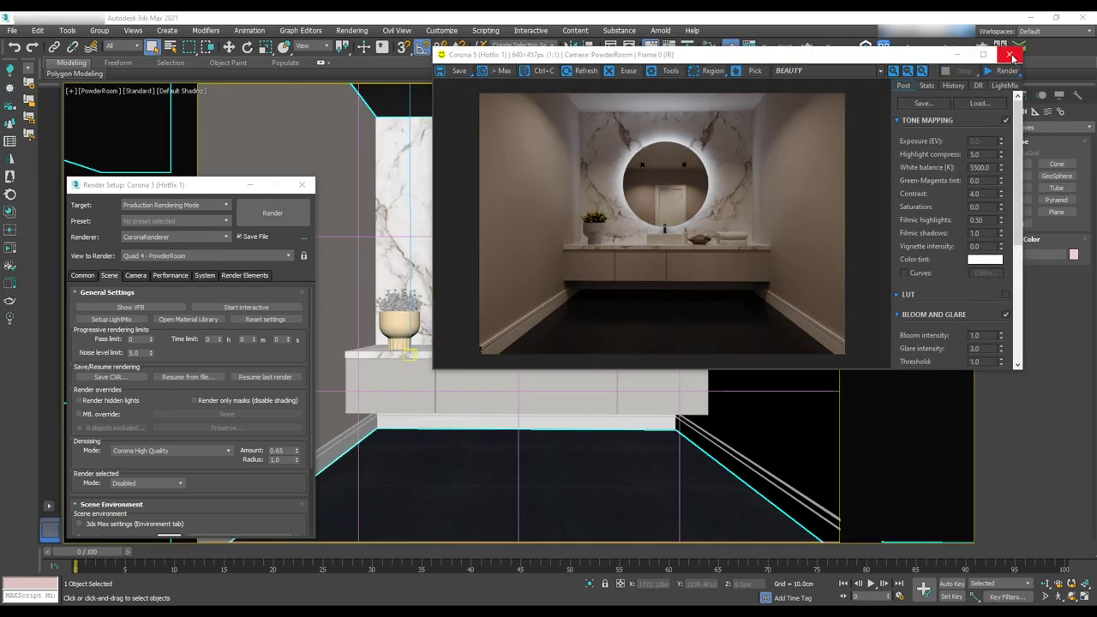
left_click(1016, 50)
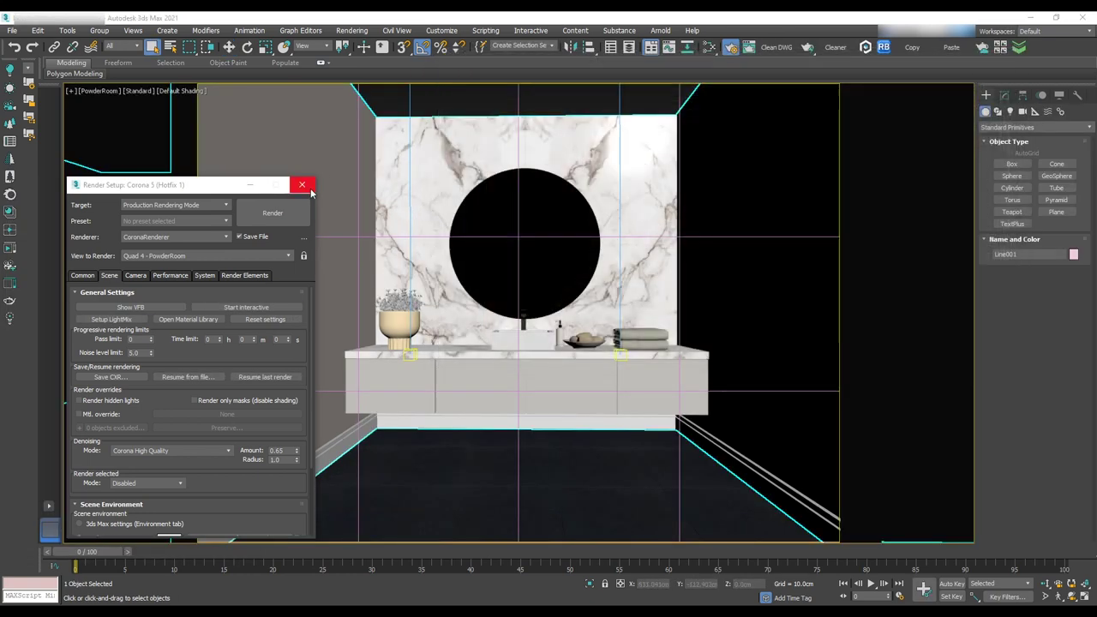
left_click(301, 185)
Draw a cylinder enclosing the whole apartment in the top view, about 2077 cm in radius and 676 cm high.
left_click(510, 294)
key("t")
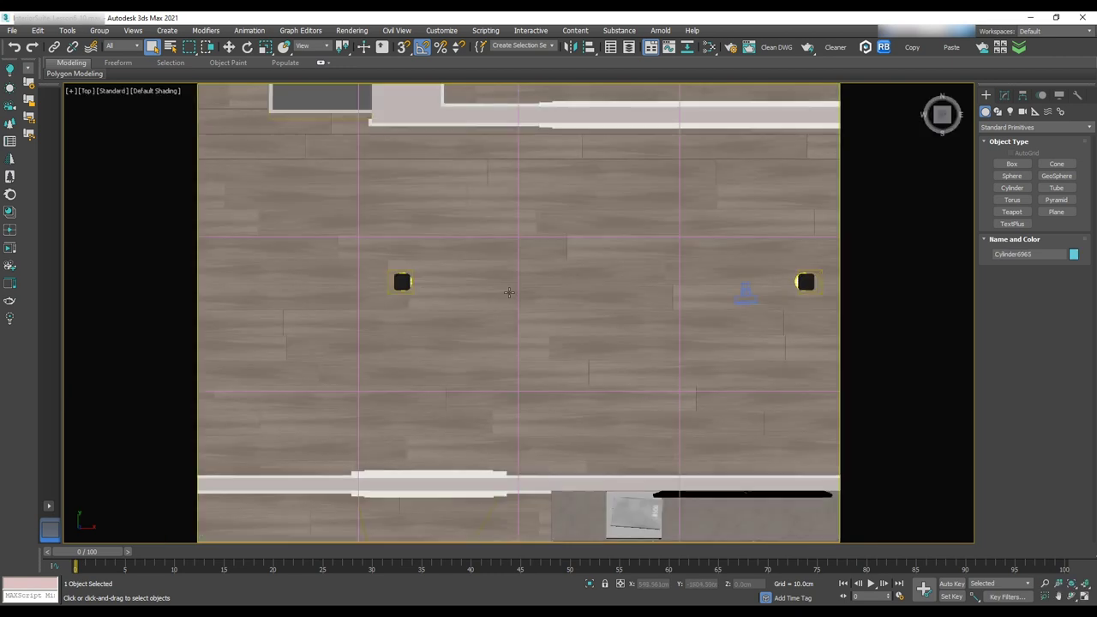
key("z")
scroll(706, 254, "down", 10)
middle_click_drag(676, 239, 673, 237)
scroll(672, 238, "up", 3)
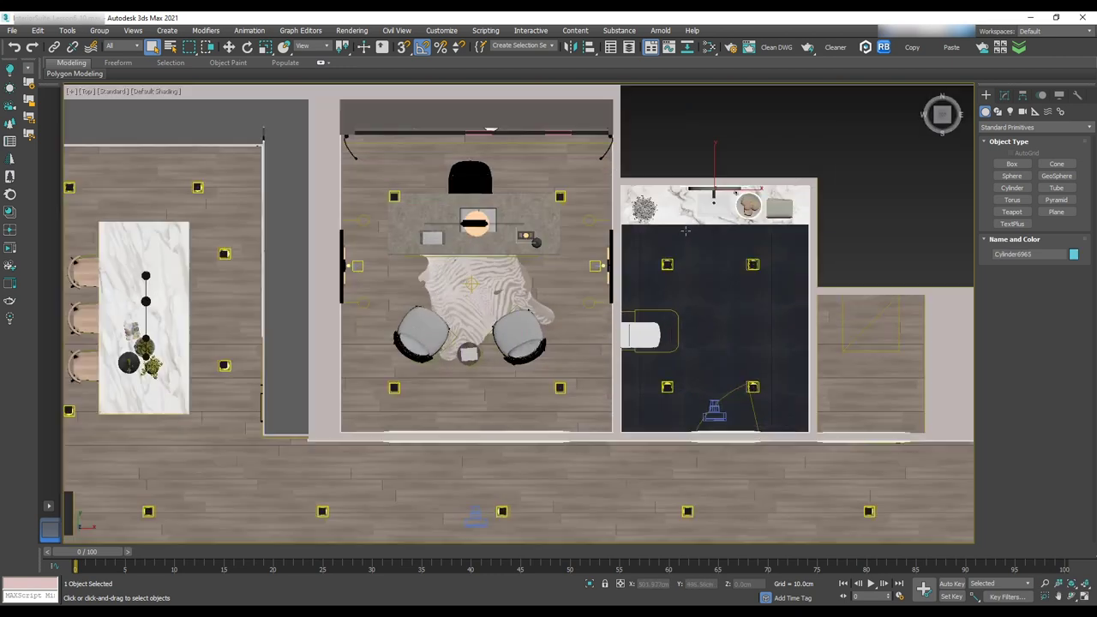
left_click(1013, 188)
scroll(698, 251, "down", 8)
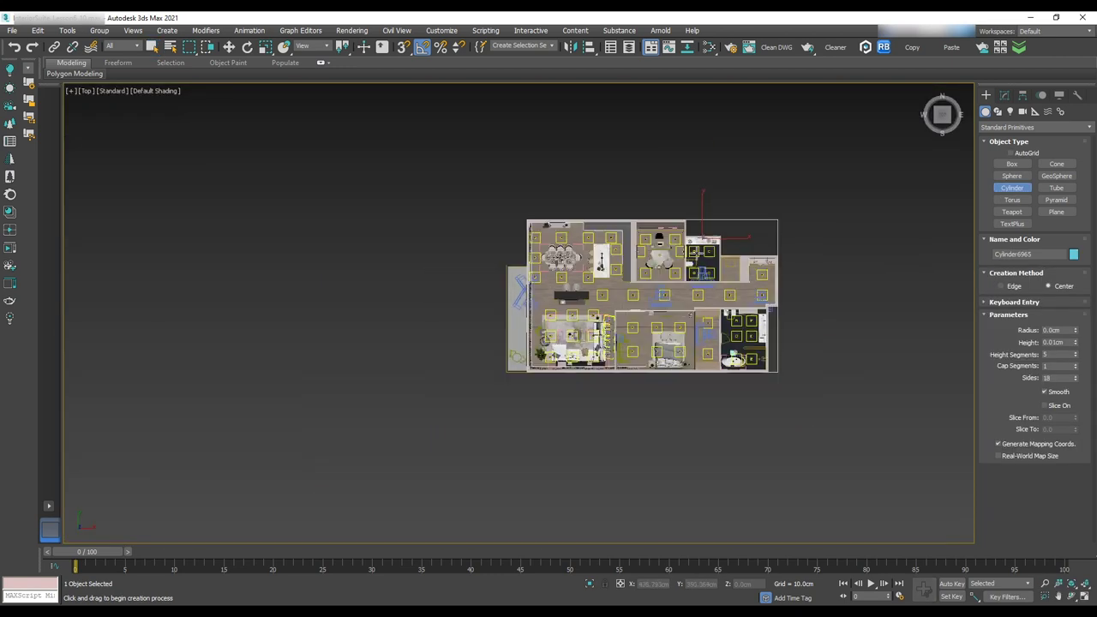
left_click_drag(666, 276, 760, 368)
left_click(763, 328)
Give the cylinder 1 height segment, 29 sides and a height of about 1763 cm, and lower it around the apartment.
left_click(1005, 95)
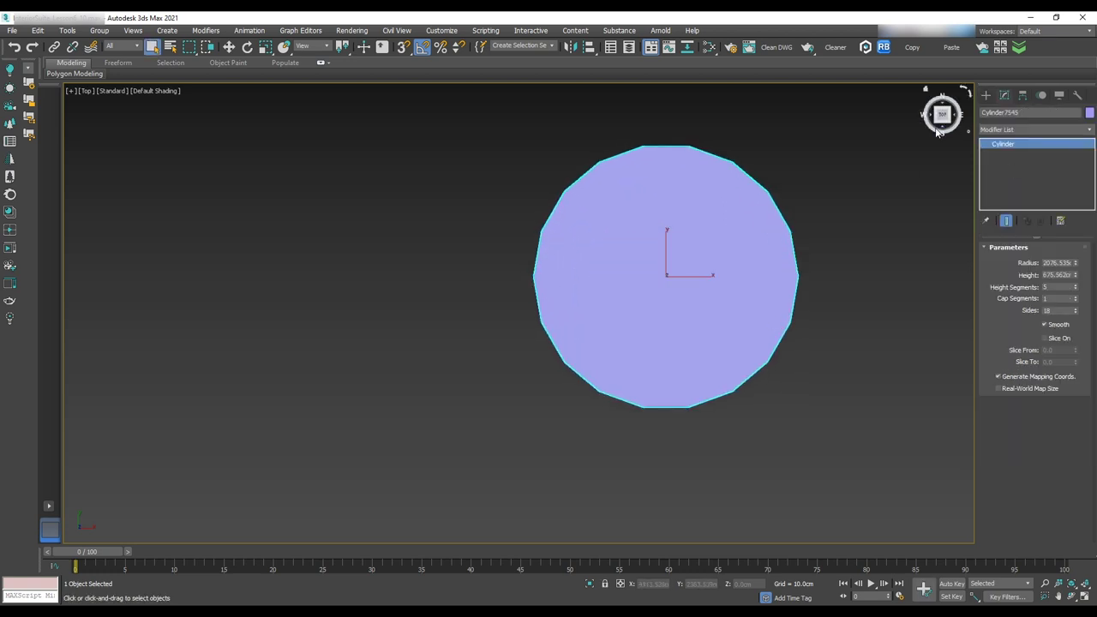
key("f")
right_click(1077, 288)
left_click(1077, 309)
left_click_drag(1077, 275, 1077, 198)
key("w")
left_click_drag(586, 333, 586, 422)
Convert the cylinder to Editable Poly and delete its top and bottom cap polygons.
middle_click_drag(677, 365, 688, 441, "alt")
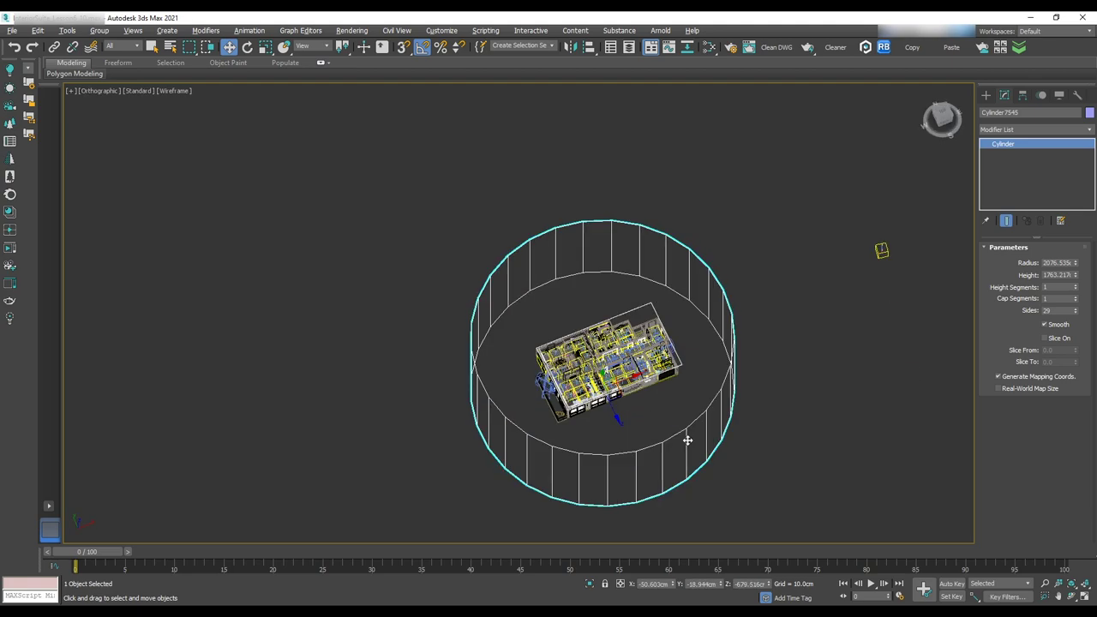
right_click(741, 360)
left_click(891, 476)
left_click(1048, 261)
left_click(713, 382, "ctrl")
key("F3")
middle_click_drag(740, 338, 750, 395, "alt")
key("F4")
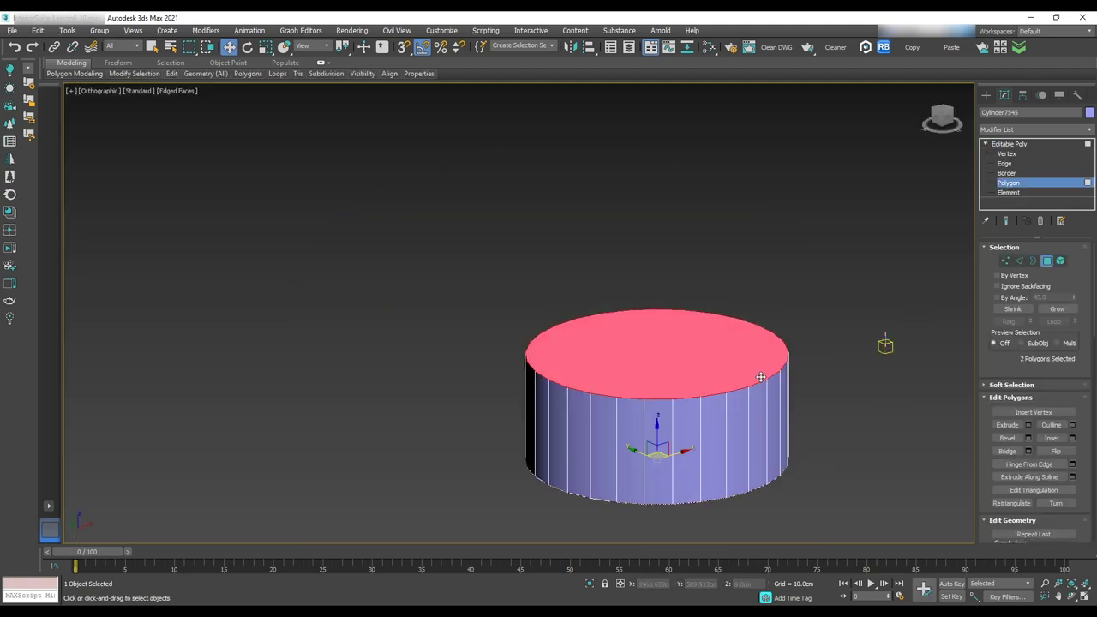
key("Delete")
Add a Normal modifier to the open cylinder to flip its faces inward, and check it from around the apartment.
left_click(1010, 144)
left_click(1090, 131)
key("n")
key("n")
left_click(1000, 151)
scroll(726, 338, "up", 5)
scroll(725, 338, "down", 5)
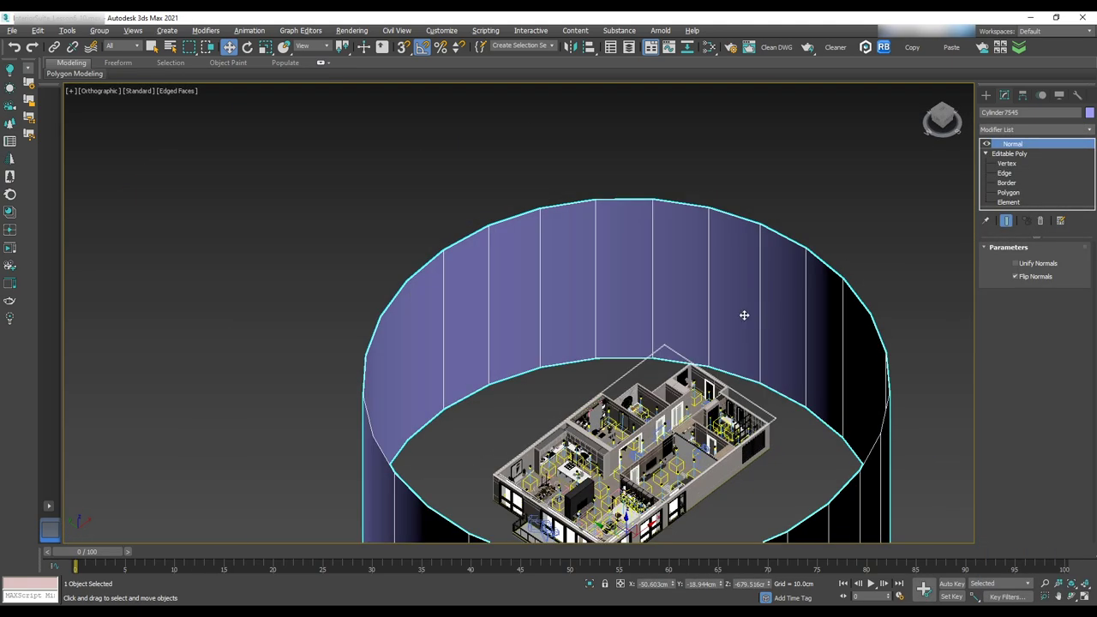
middle_click_drag(725, 338, 669, 361, "alt")
middle_click_drag(736, 396, 731, 353, "alt")
scroll(730, 352, "down", 3)
scroll(703, 367, "up", 7)
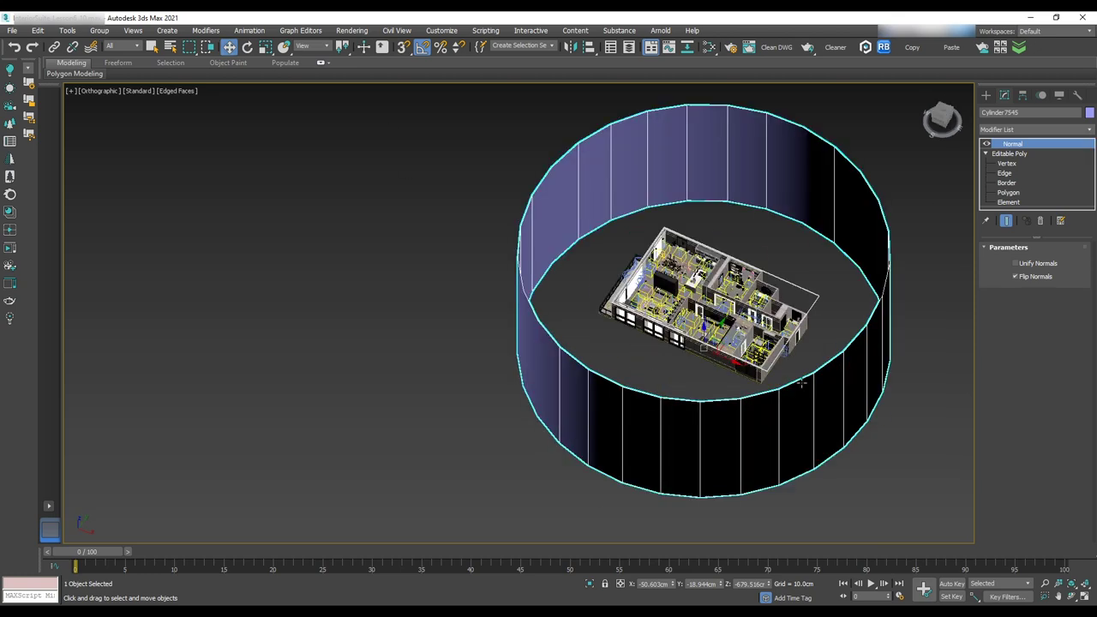
scroll(760, 426, "down", 2)
Add a CoronaBitmap map in the Slate Material Editor and load the image 12 (1).jpg.
key("m")
left_click_drag(544, 92, 447, 68)
middle_click_drag(470, 392, 473, 203)
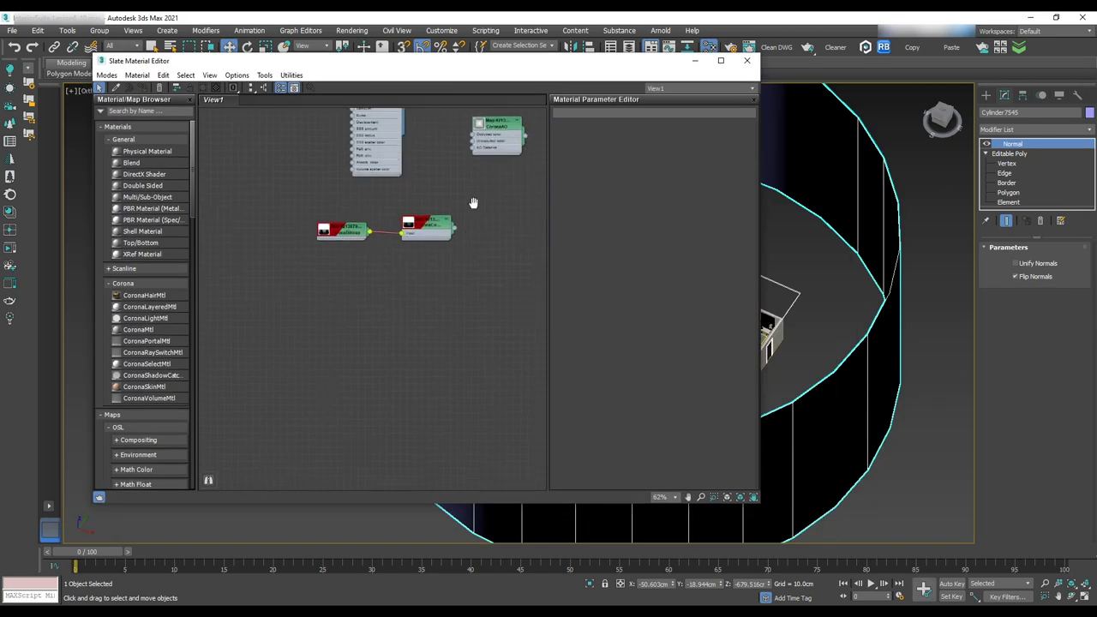
left_click(149, 112)
type("coronabit")
left_click_drag(163, 123, 248, 270)
left_click(183, 73)
left_click(114, 249)
scroll(113, 209, "down", 1)
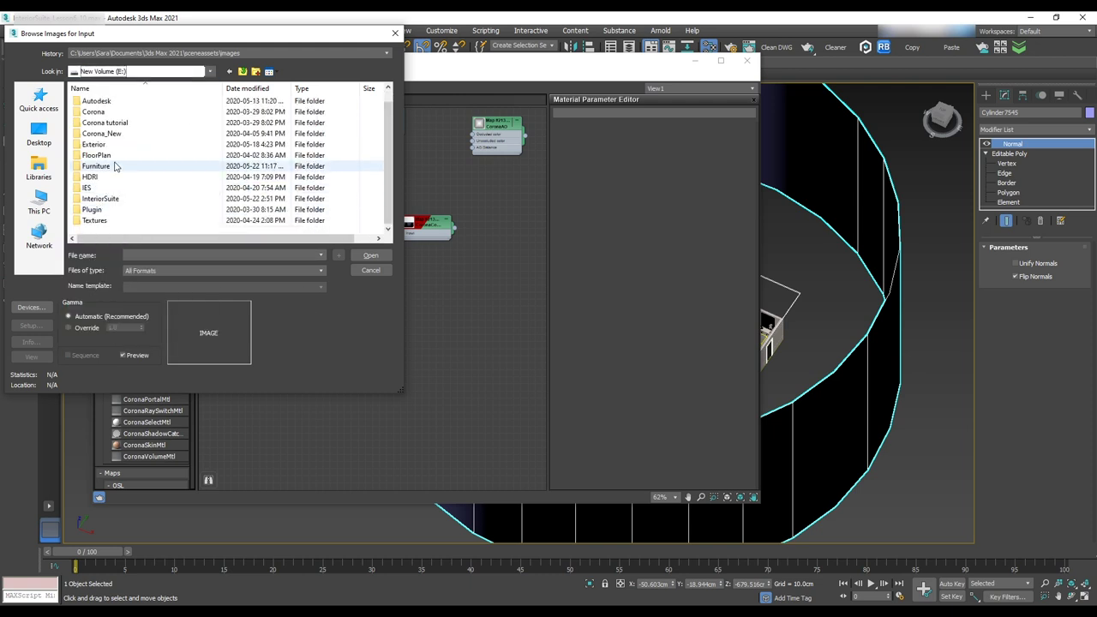
double_click(109, 119)
double_click(109, 120)
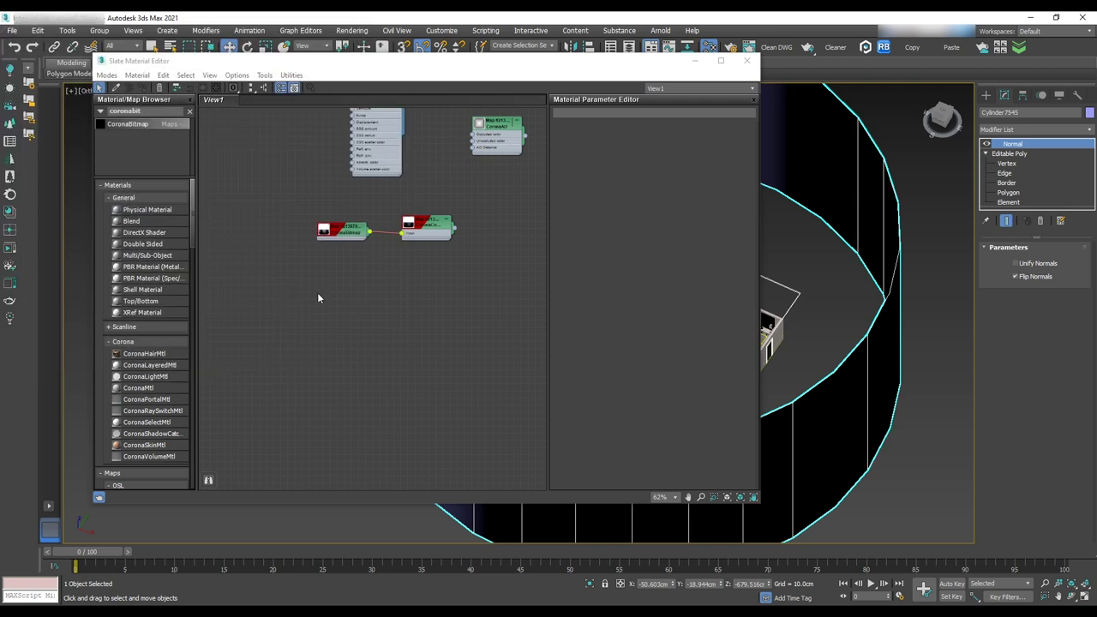
Run the bitmap through a CoronaColorCorrect map with saturation -0.3 and exposure -0.1.
left_click_drag(168, 112, 369, 313)
type("coronacolo")
double_click(383, 315)
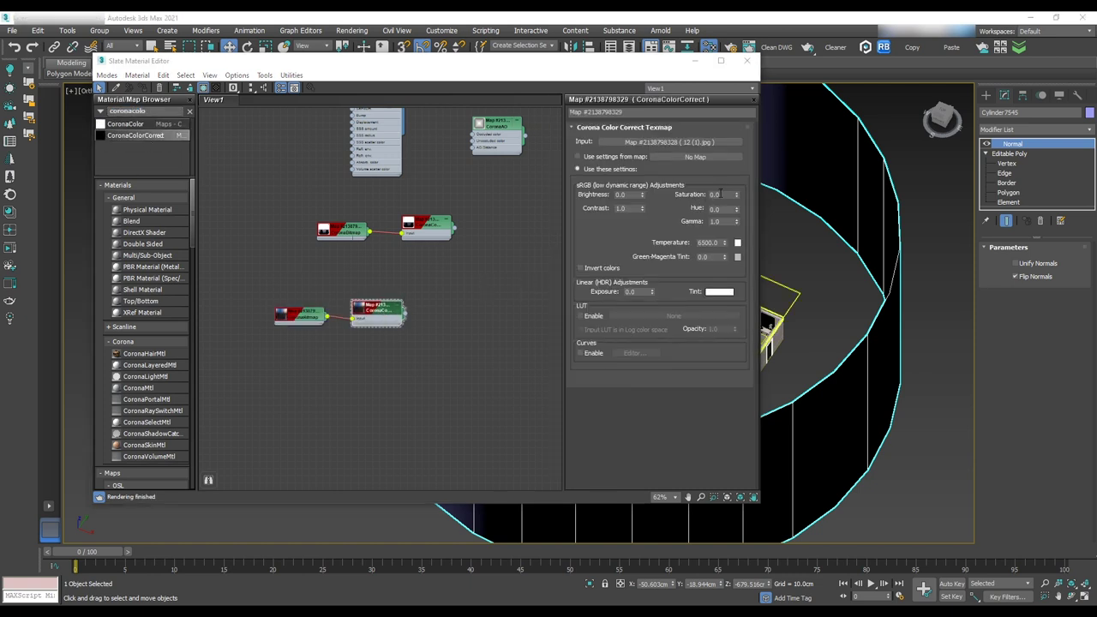
double_click(718, 195)
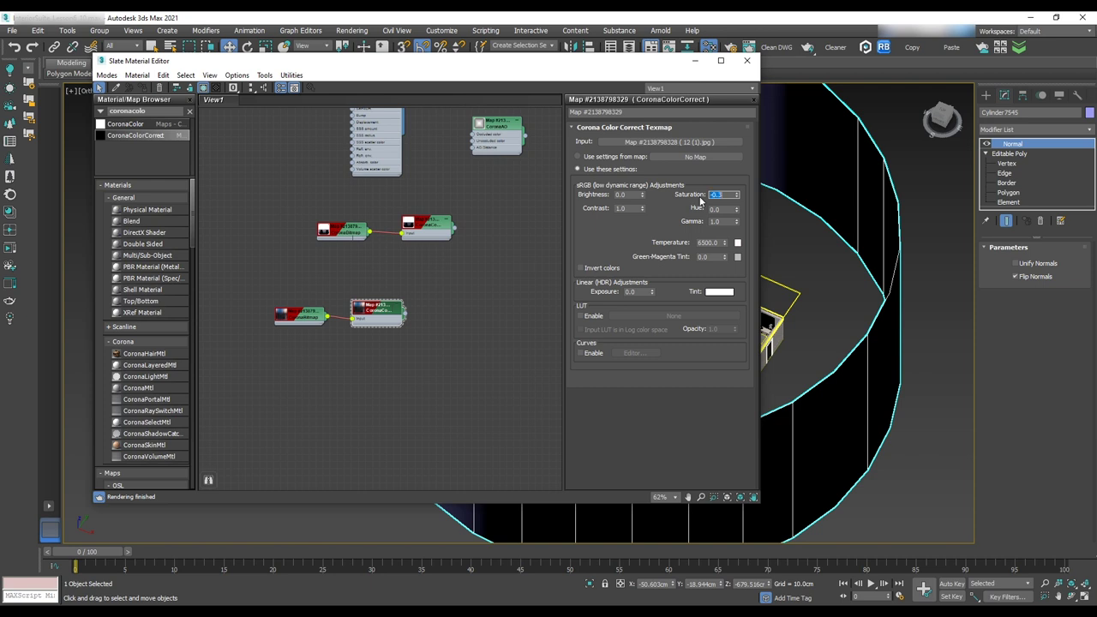
double_click(634, 293)
key("Return")
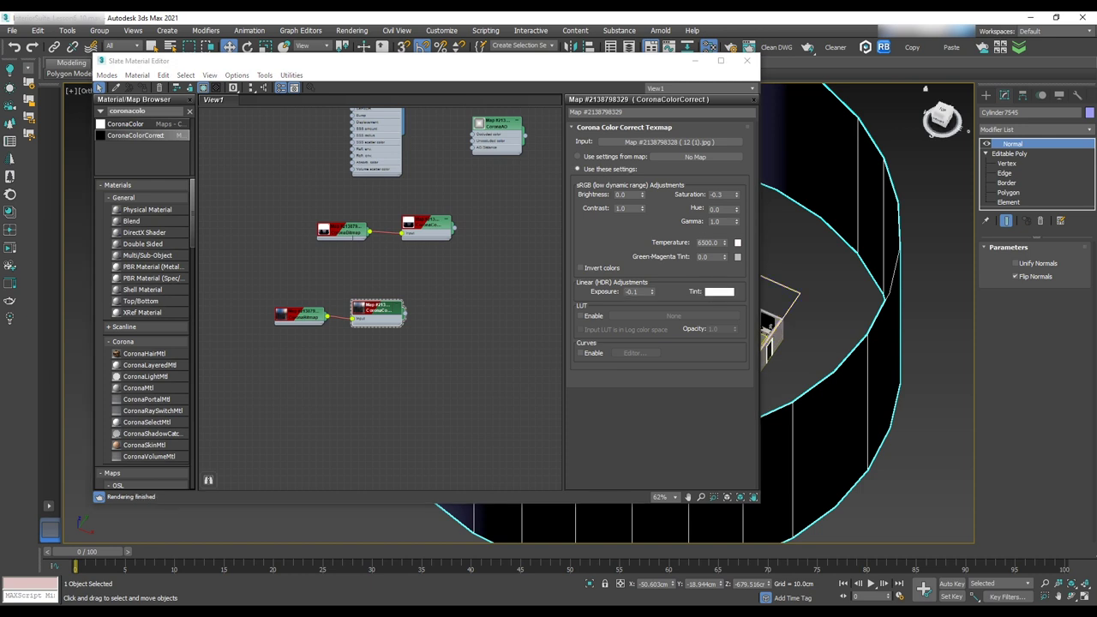
Set the tint of the bitmap's color correction to a light blue.
left_click_drag(1096, 99, 847, 98)
left_click(765, 149)
left_click(807, 148)
left_click_drag(887, 184, 901, 183)
left_click(894, 224)
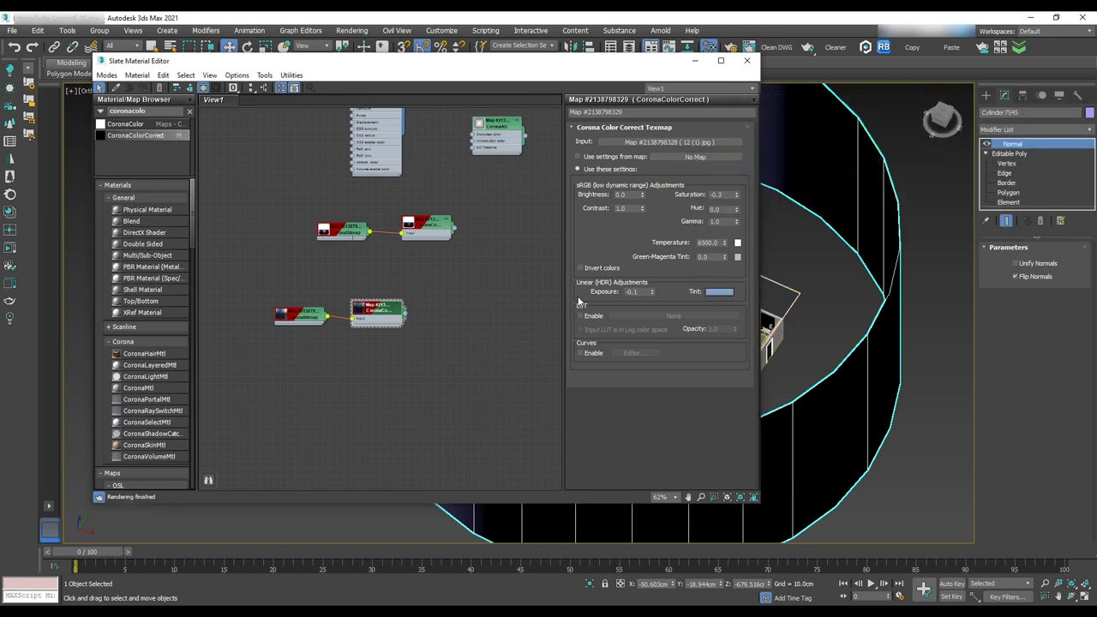
Feed the color-corrected map into a CoronaLightMtl with intensity 15 and turn off its visibility in reflections.
double_click(157, 112)
type("coronal")
left_click_drag(131, 136, 441, 307)
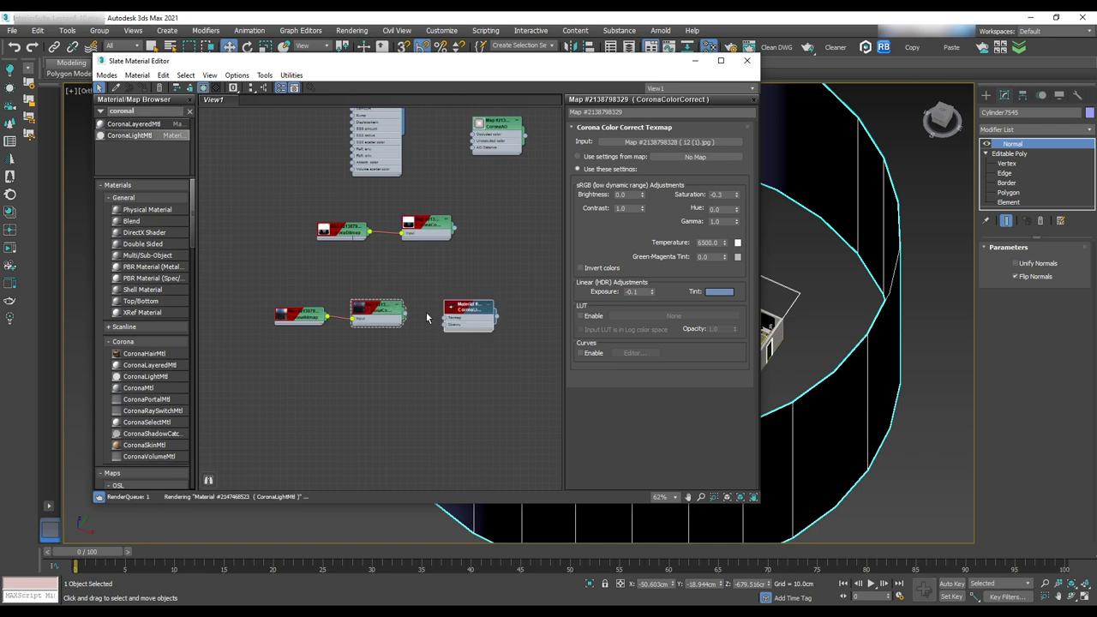
left_click(468, 314)
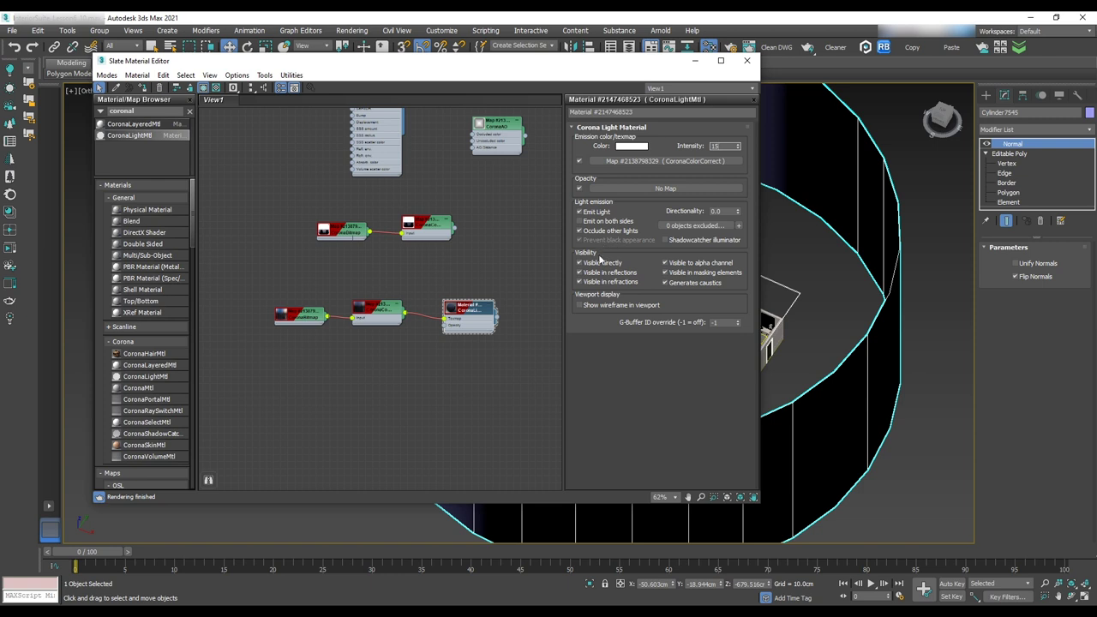
left_click(580, 273)
left_click(747, 61)
Turn off Receive Shadows and Cast Shadows in the cylinder's object properties.
scroll(793, 181, "down", 3)
right_click(794, 180)
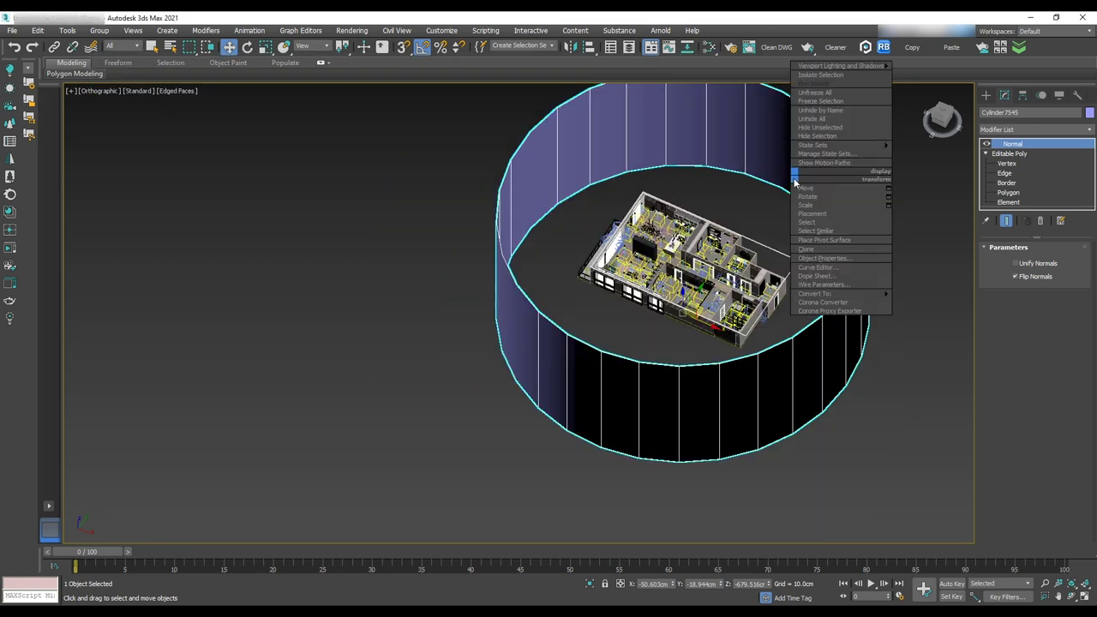
left_click(818, 263)
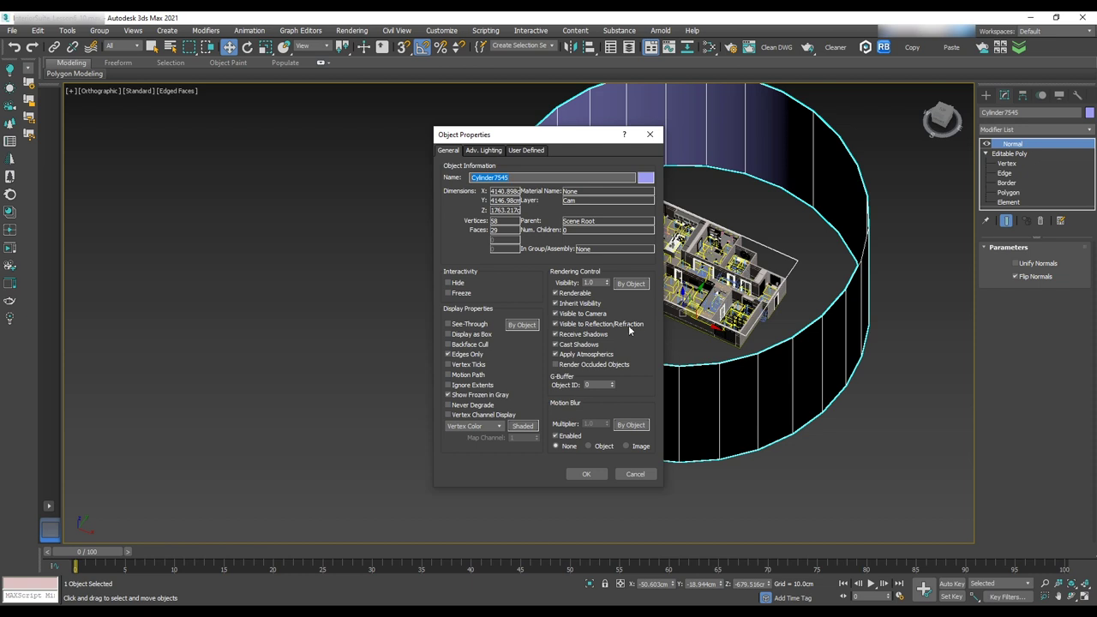
left_click(555, 335)
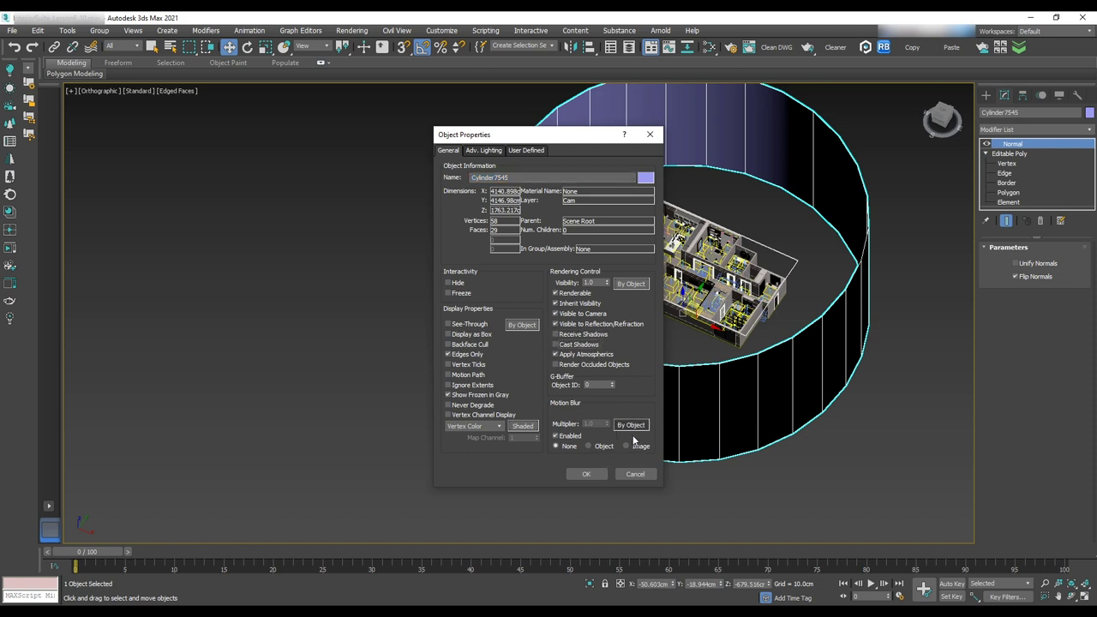
left_click(586, 475)
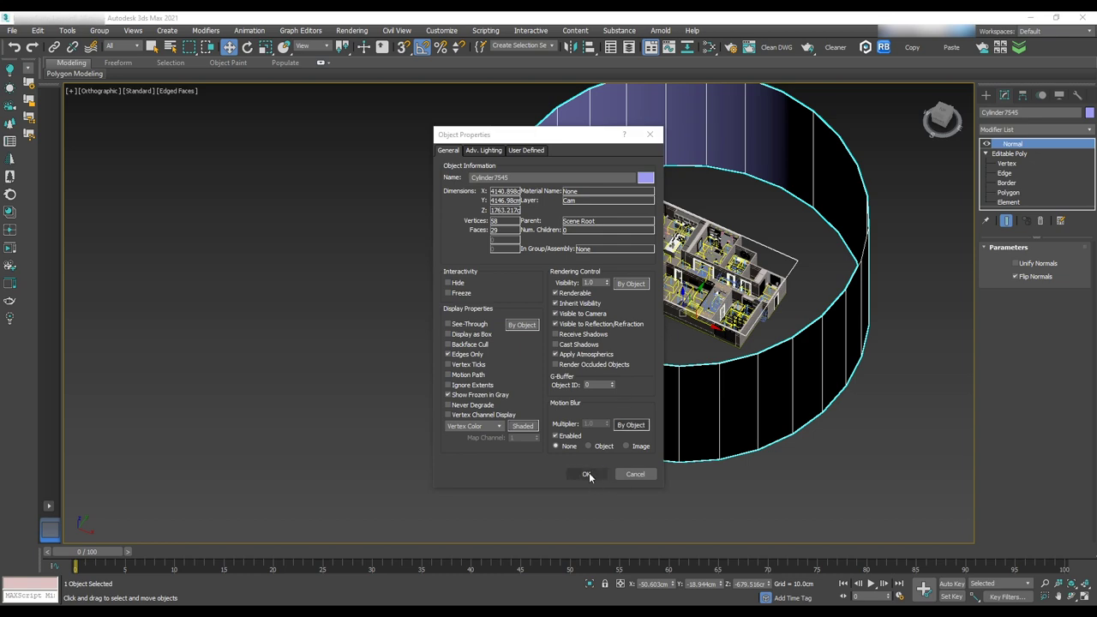
Assign the CoronaLightMtl with the background image to the selected cylinder.
scroll(686, 343, "down", 4)
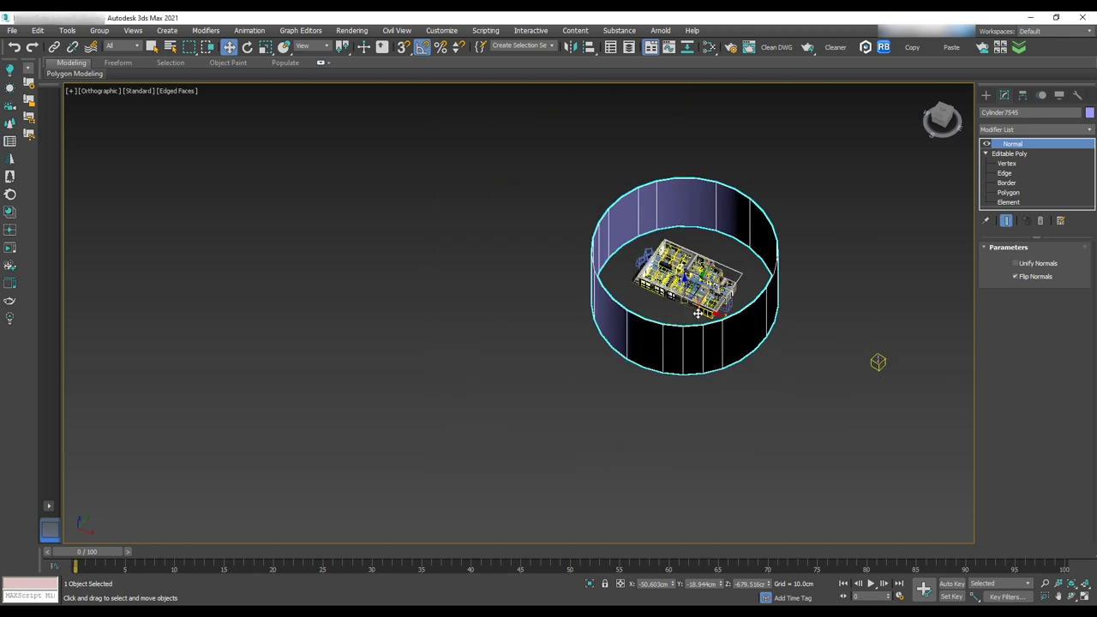
middle_click_drag(877, 363, 894, 317, "alt")
scroll(678, 317, "up", 4)
key("m")
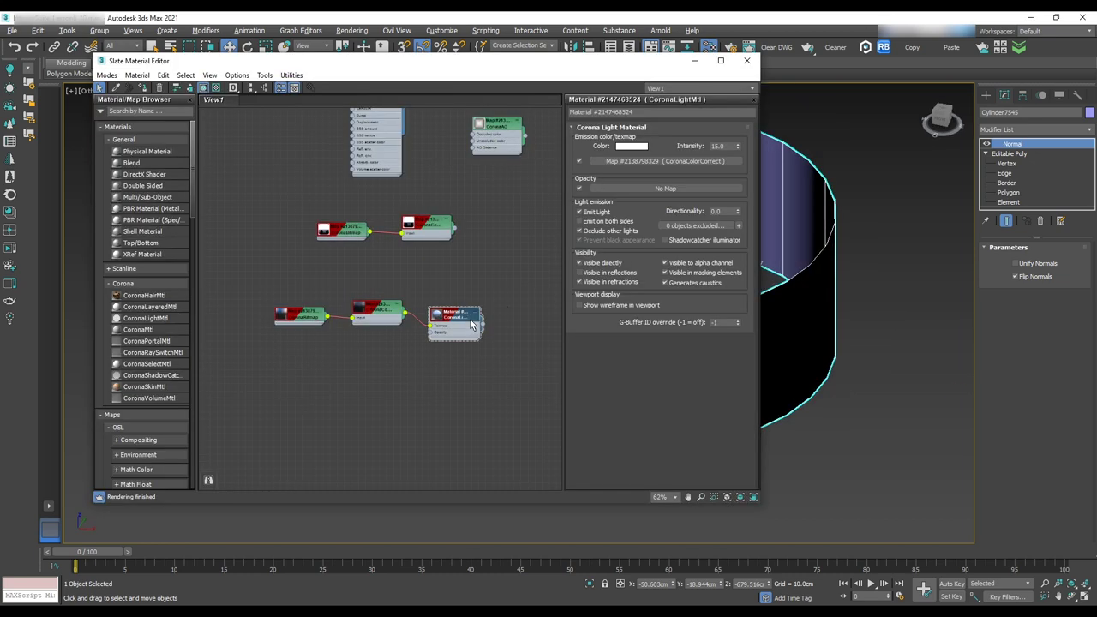
right_click(464, 315)
left_click(490, 332)
key("m")
Switch to the LivingArea camera and run an interactive render, inspecting the background through the windows up close.
scroll(565, 223, "up", 4)
left_click(108, 92)
mouse_move(144, 104)
left_click(318, 130)
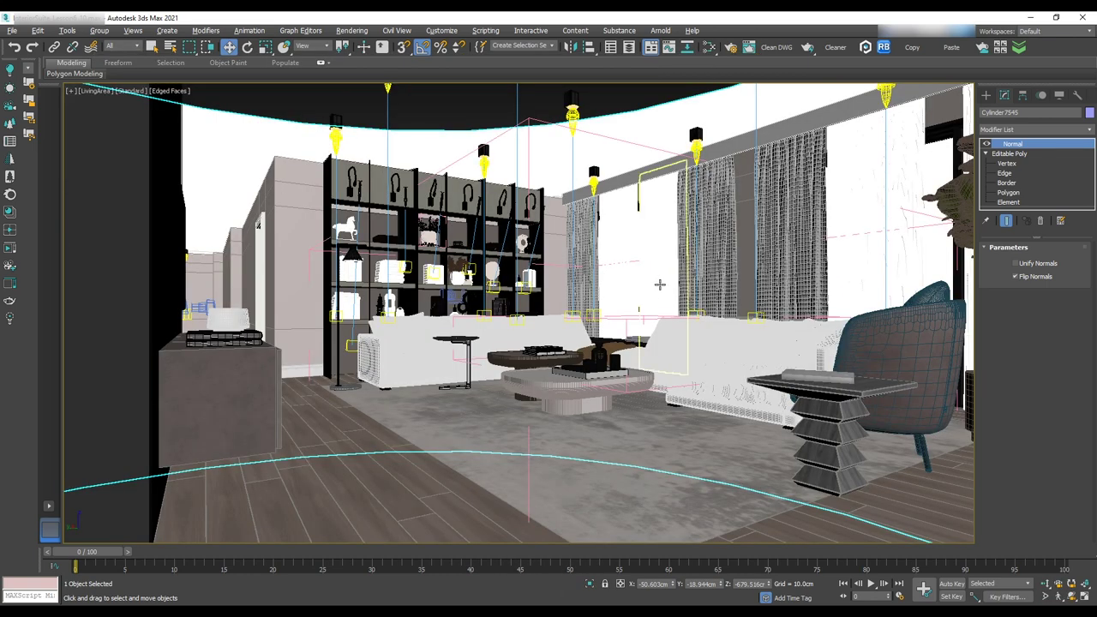
key("F10")
left_click(257, 307)
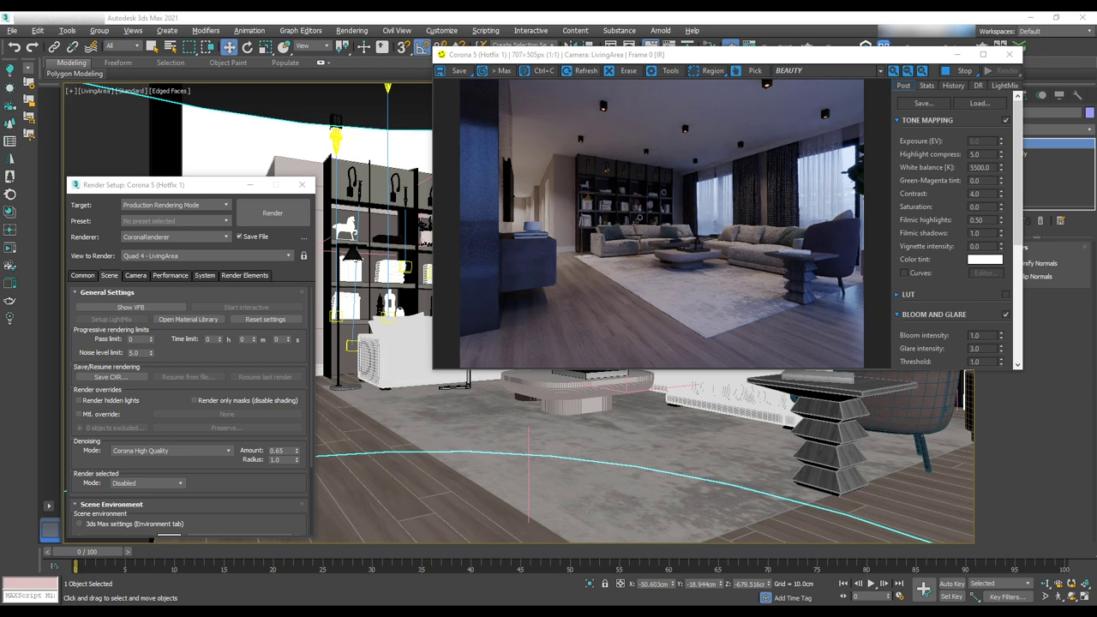
scroll(809, 215, "up", 1)
middle_click_drag(797, 211, 774, 256)
left_click(955, 71)
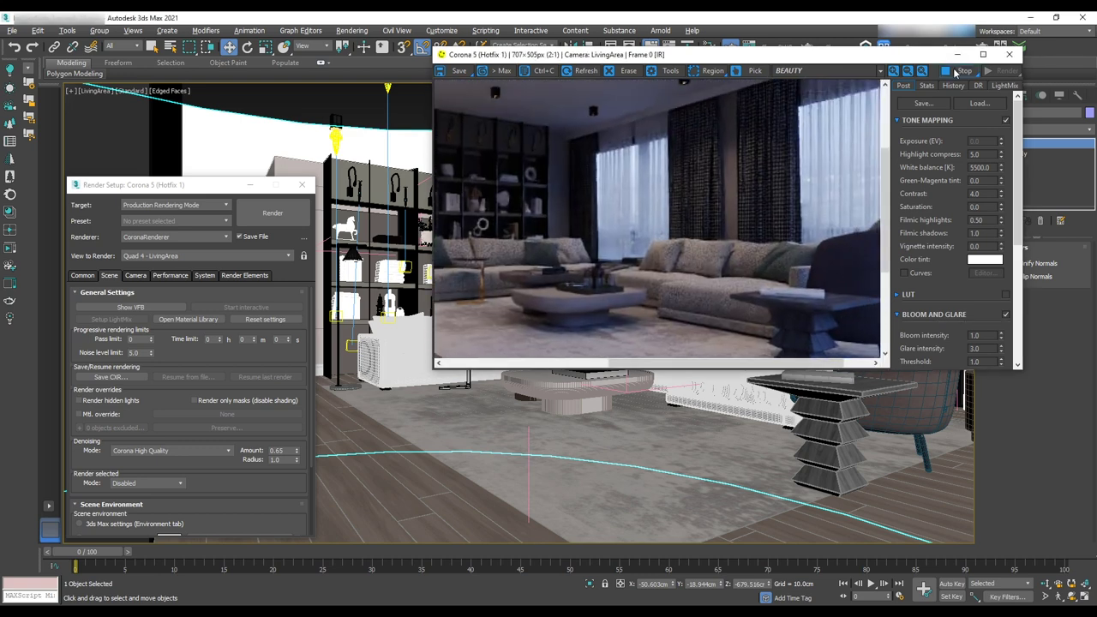
scroll(760, 216, "down", 1)
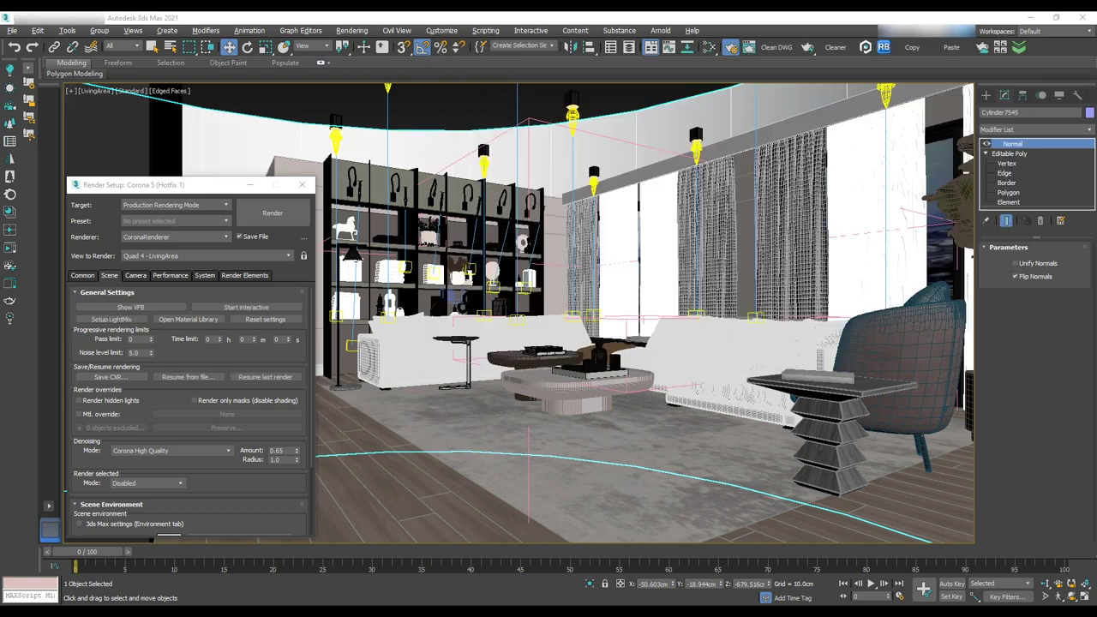
Isolate the city backdrop cylinder and select the LivingArea camera.
left_click(590, 584)
left_click(90, 91)
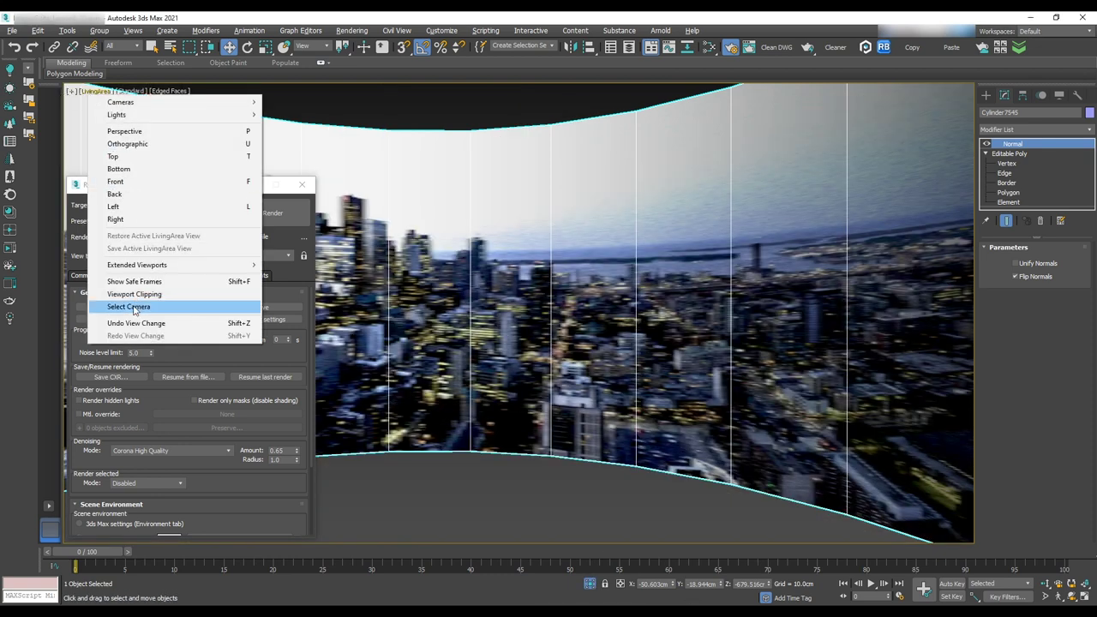
left_click(129, 307)
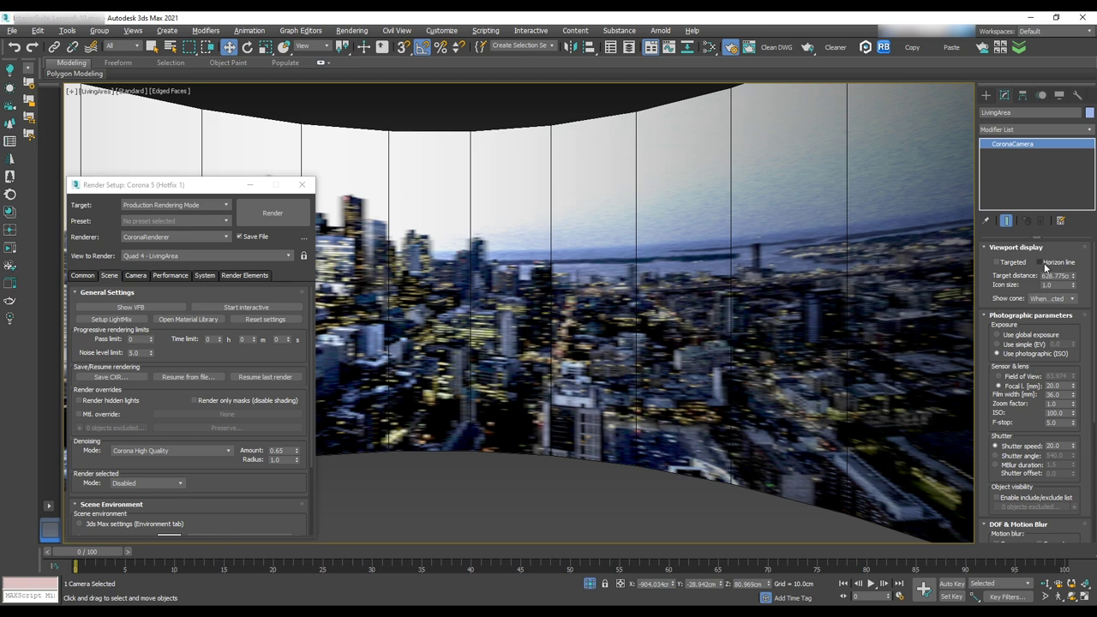
Lower the city backdrop cylinder to about Z -914.57 cm and show the rest of the scene again.
left_click(681, 335)
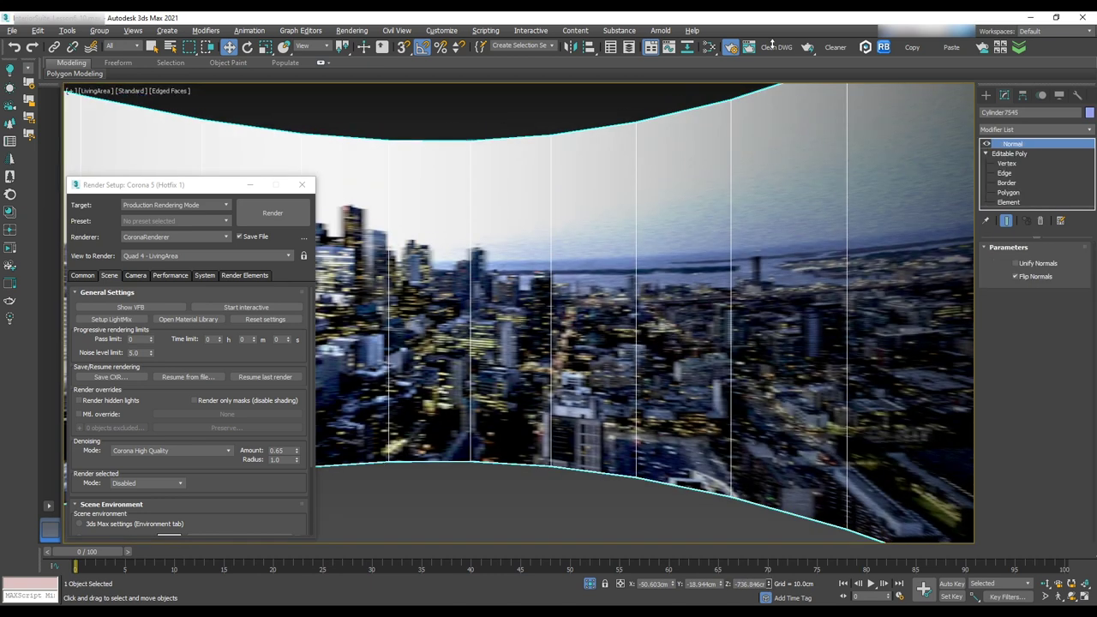
key("F3")
key("F3")
key("F3")
key("F3")
key("F3")
key("F3")
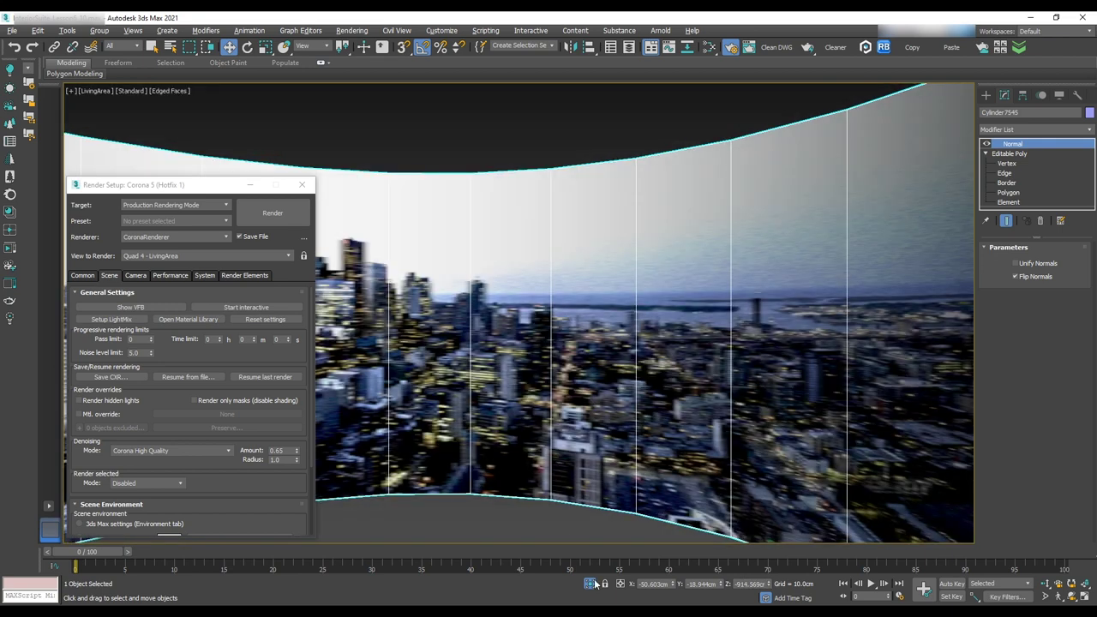
left_click(591, 584)
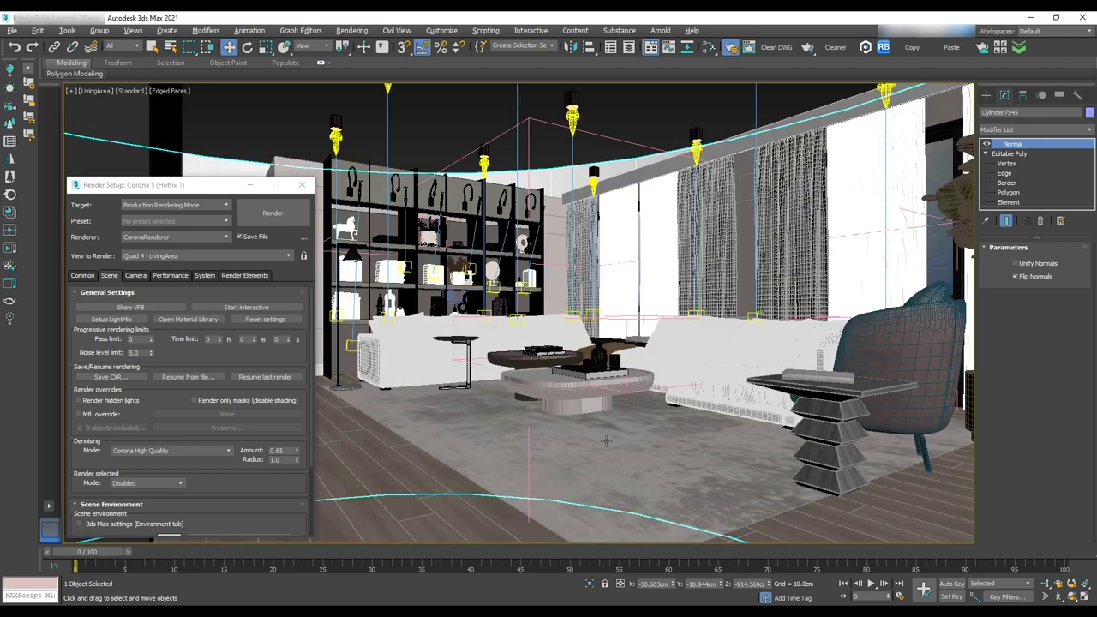
Switch to the PowderRoom camera, run an interactive render of the vanity and mirror, and stop it.
left_click(582, 287)
left_click(95, 90)
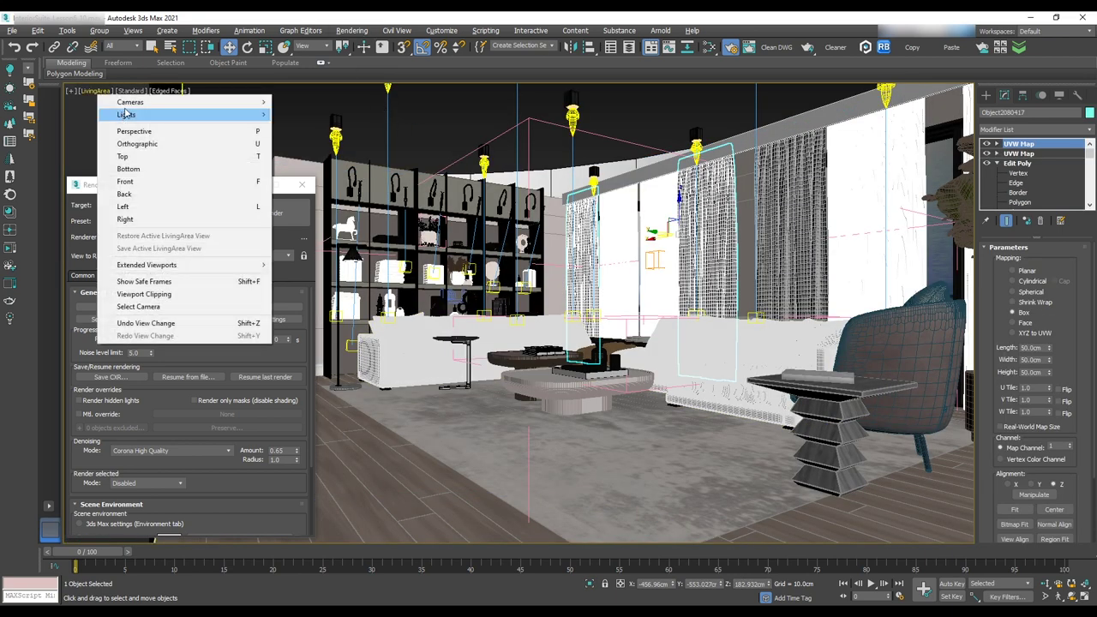
mouse_move(249, 102)
left_click(309, 177)
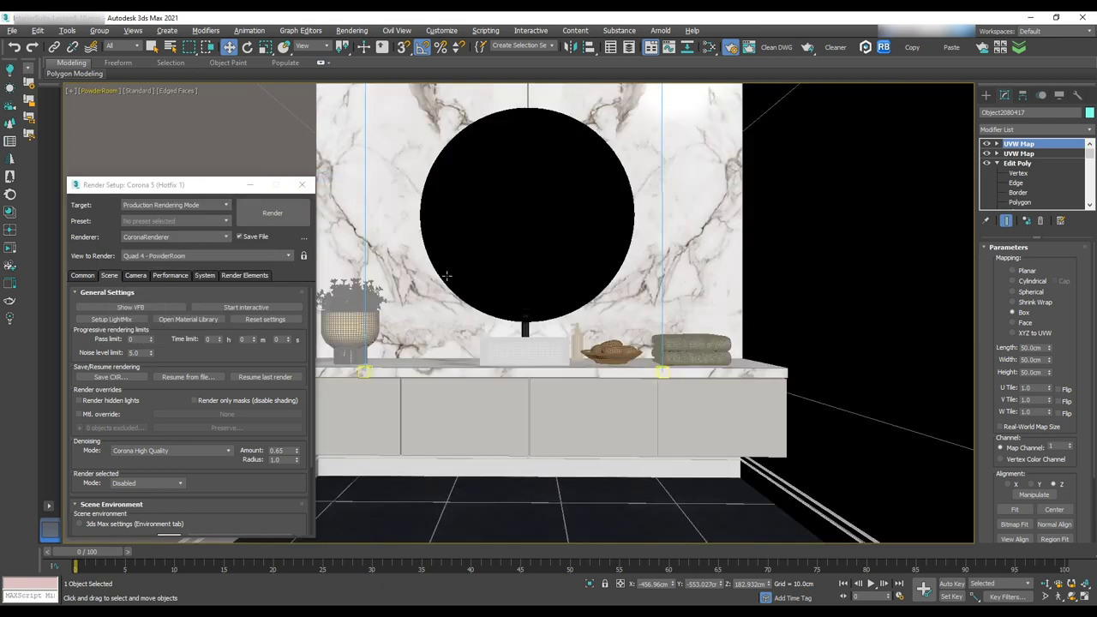
left_click(228, 307)
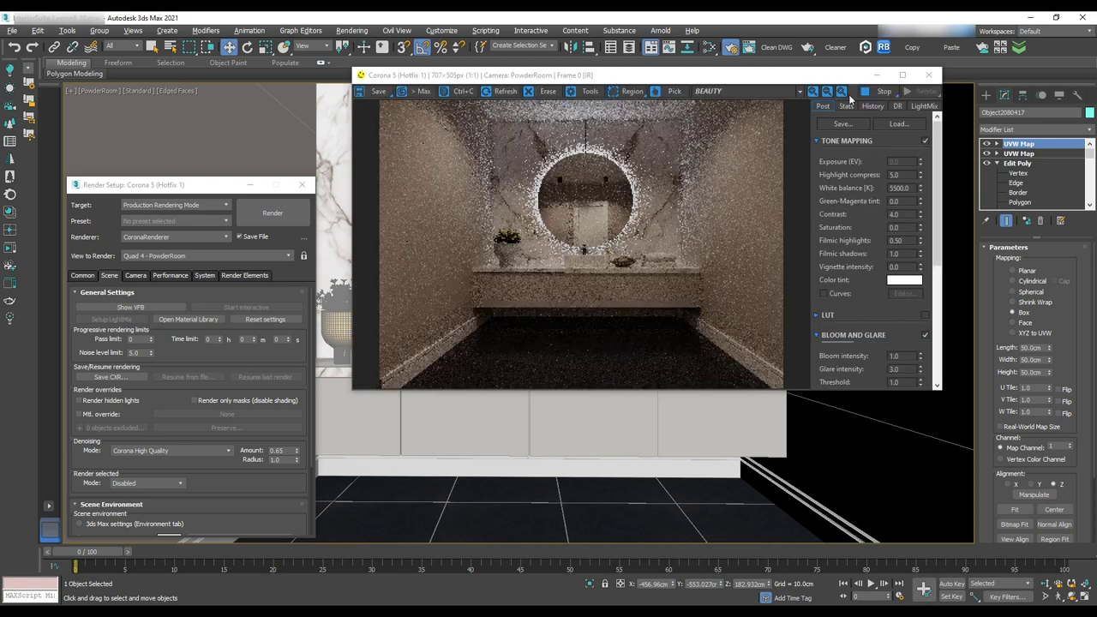
left_click(860, 92)
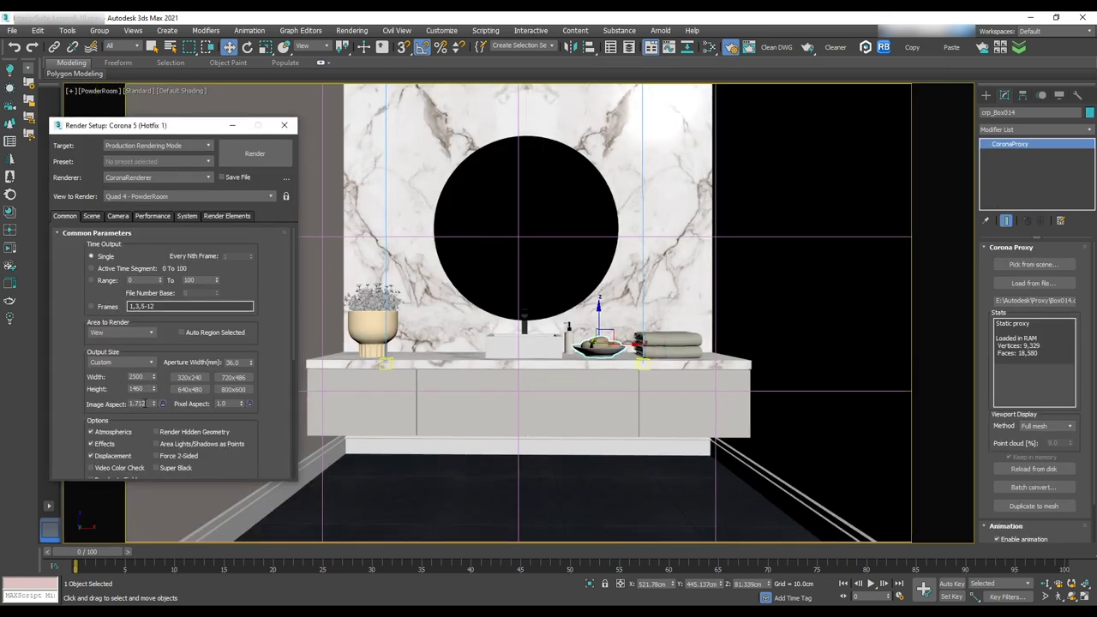
Set the output image aspect to 1.4, lock it, and set the render width to 5000.
double_click(138, 403)
key("Return")
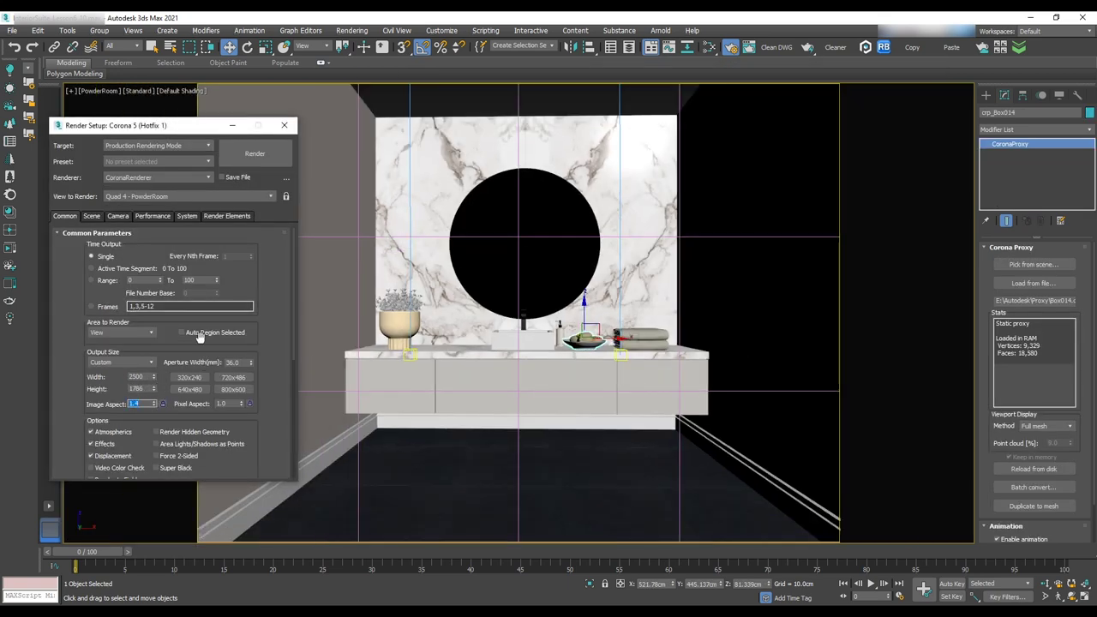
left_click(163, 404)
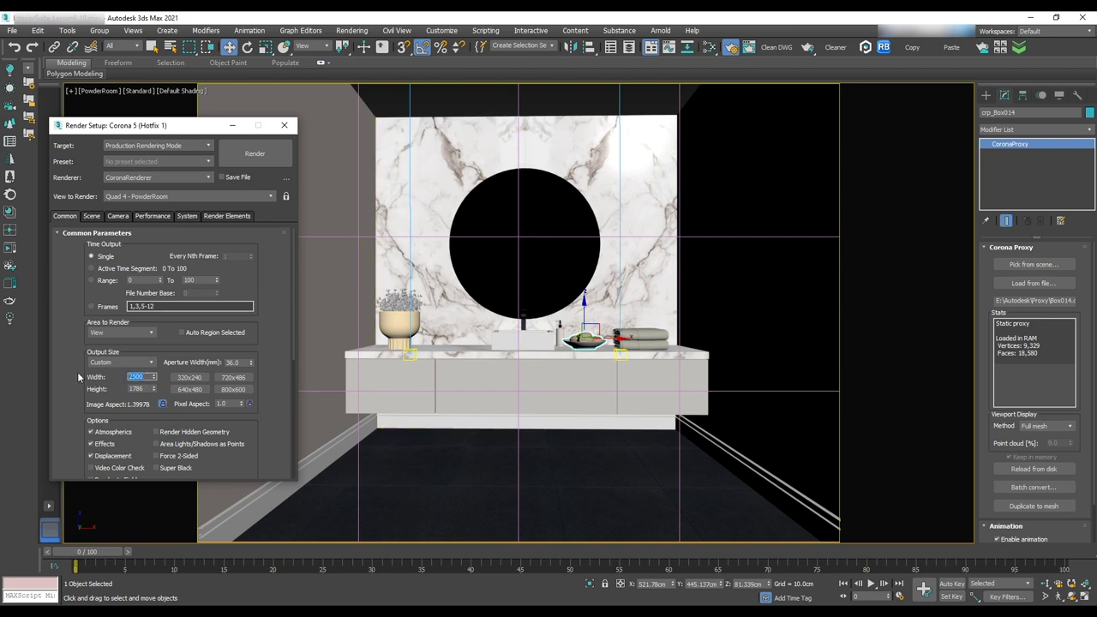
type("50")
key("Return")
left_click(0, 184)
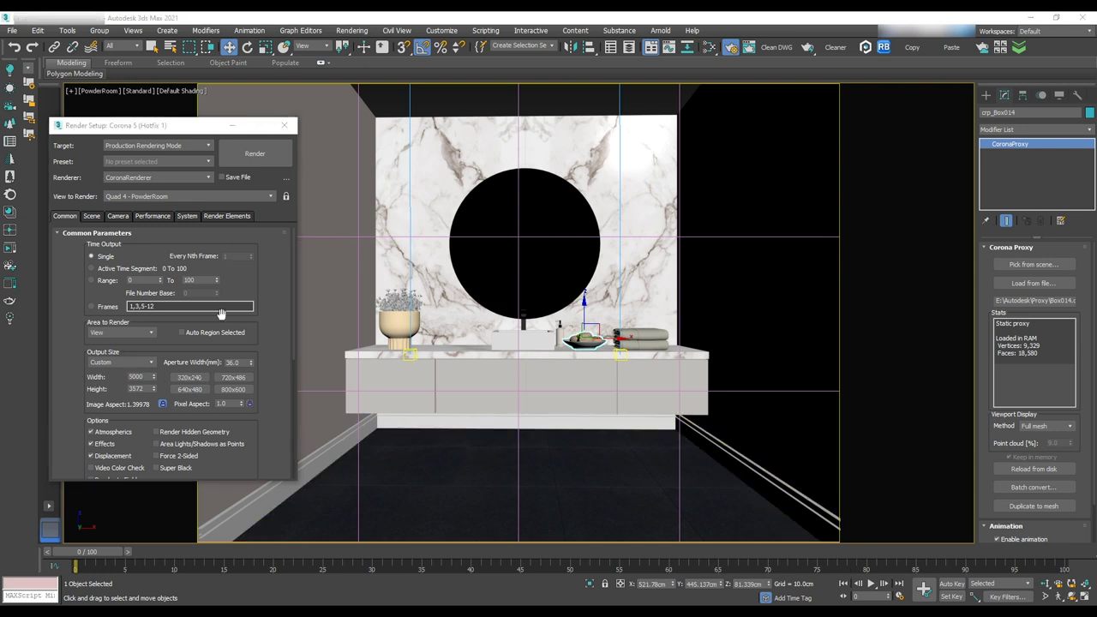
Choose a render output location on drive E: by creating and opening a Render folder inside InteriorSuite.
scroll(281, 370, "down", 2)
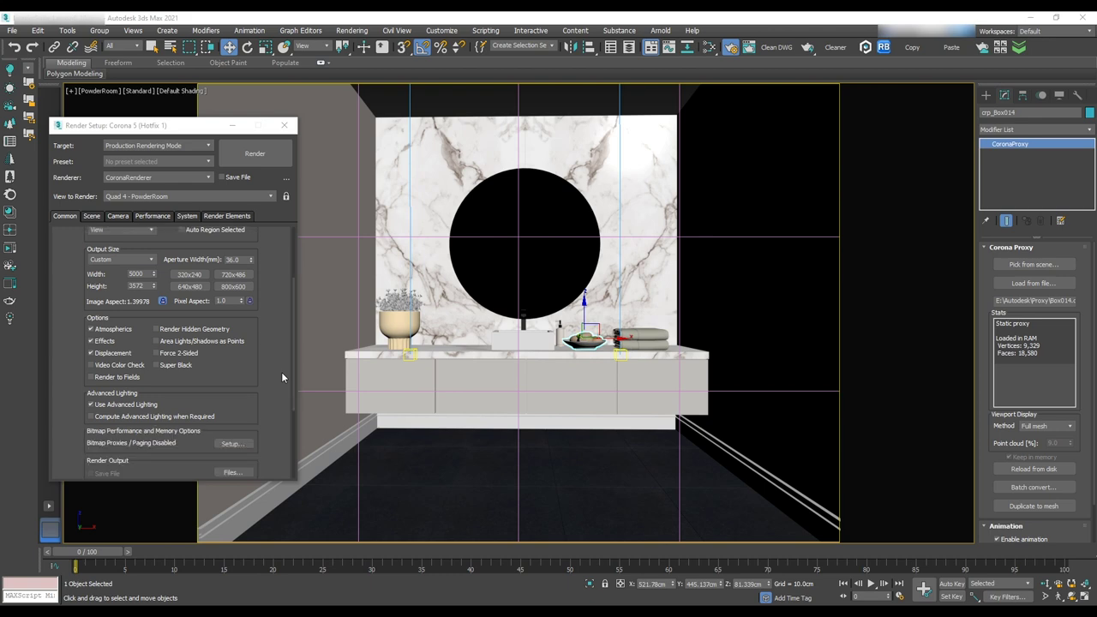
scroll(282, 373, "down", 1)
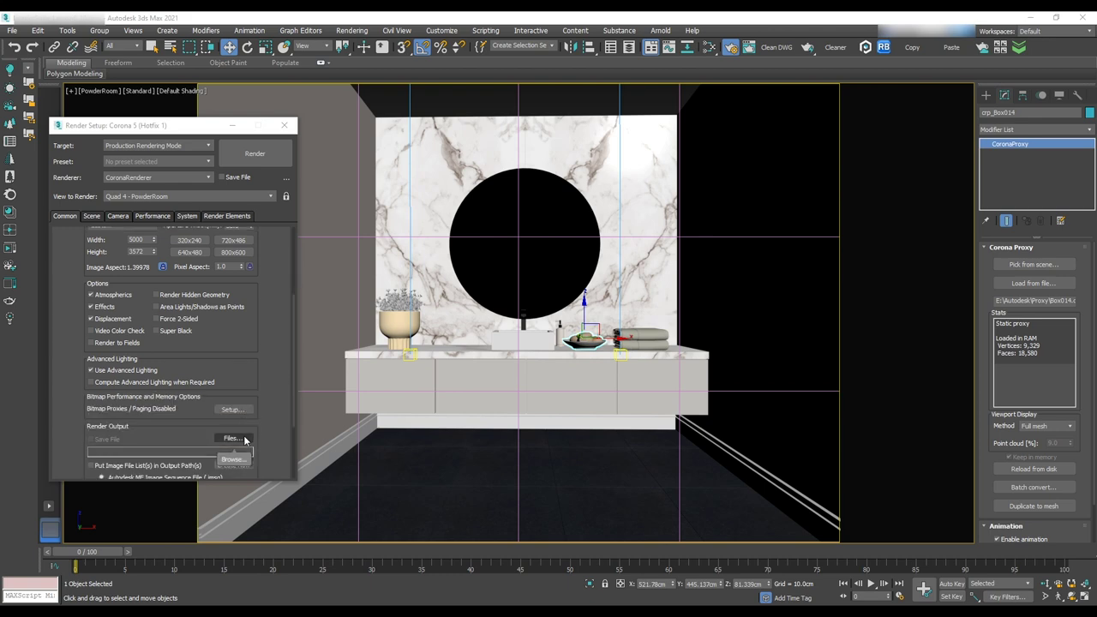
left_click(232, 438)
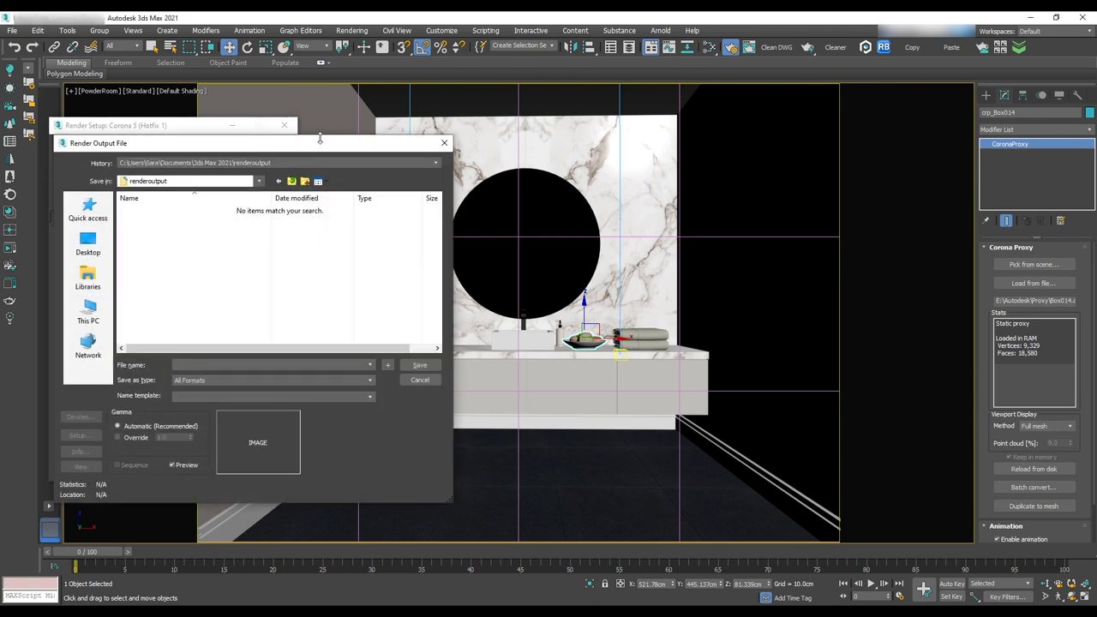
left_click_drag(324, 151, 654, 99)
left_click(589, 130)
left_click(493, 307)
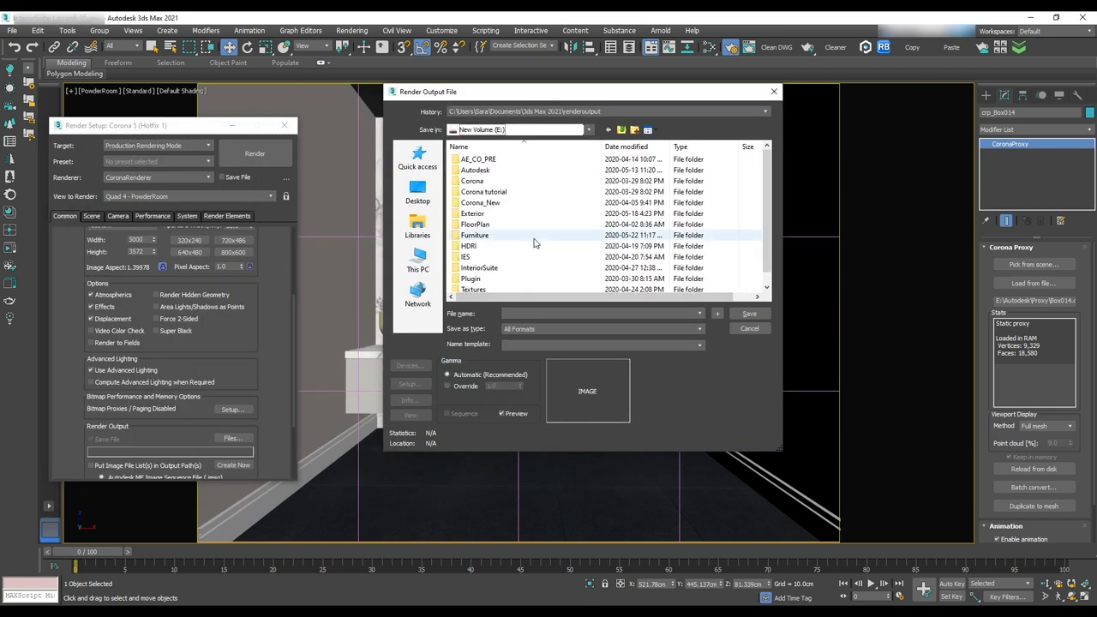
key("ctrl+shift+n")
type("Render")
key("Return")
double_click(473, 181)
Set the render output file to PowderRoom in JPEG format.
left_click(517, 314)
type("PowderRoom")
left_click(549, 329)
left_click(543, 378)
left_click(750, 314)
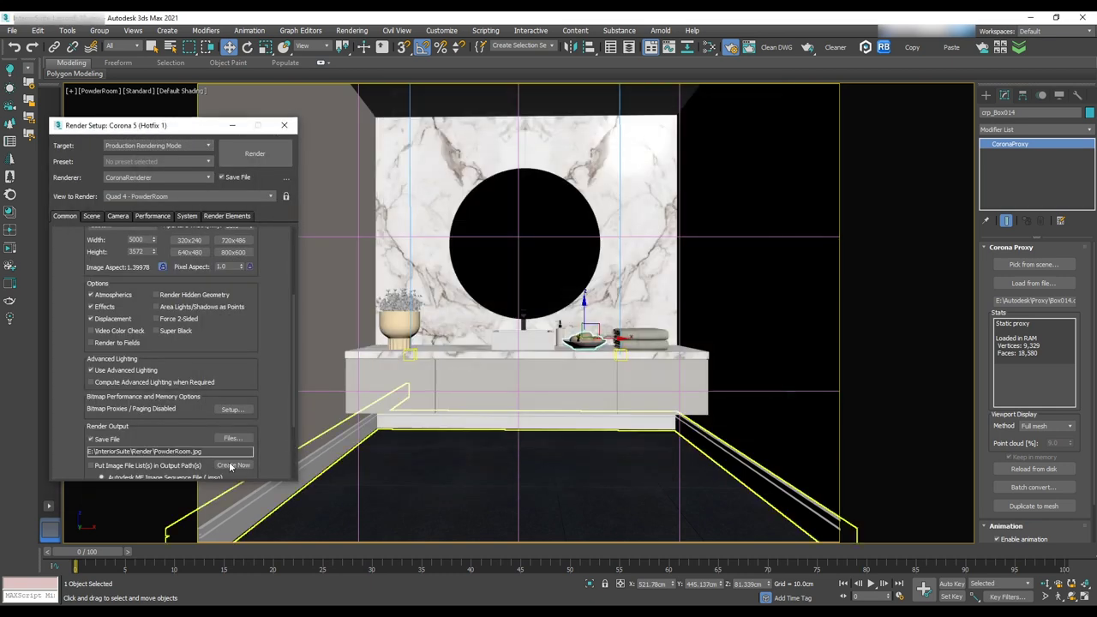
Start the PowderRoom production render and bring up the frame buffer's Save All dialog, cancelling without saving.
left_click(273, 154)
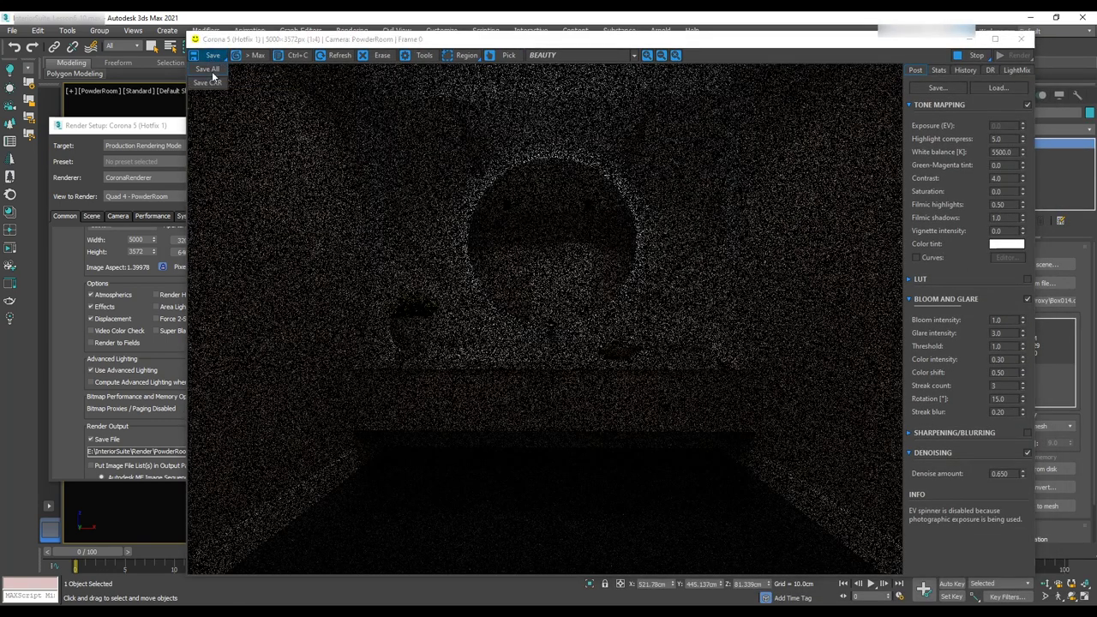
left_click(211, 54)
left_click(208, 72)
left_click(125, 248)
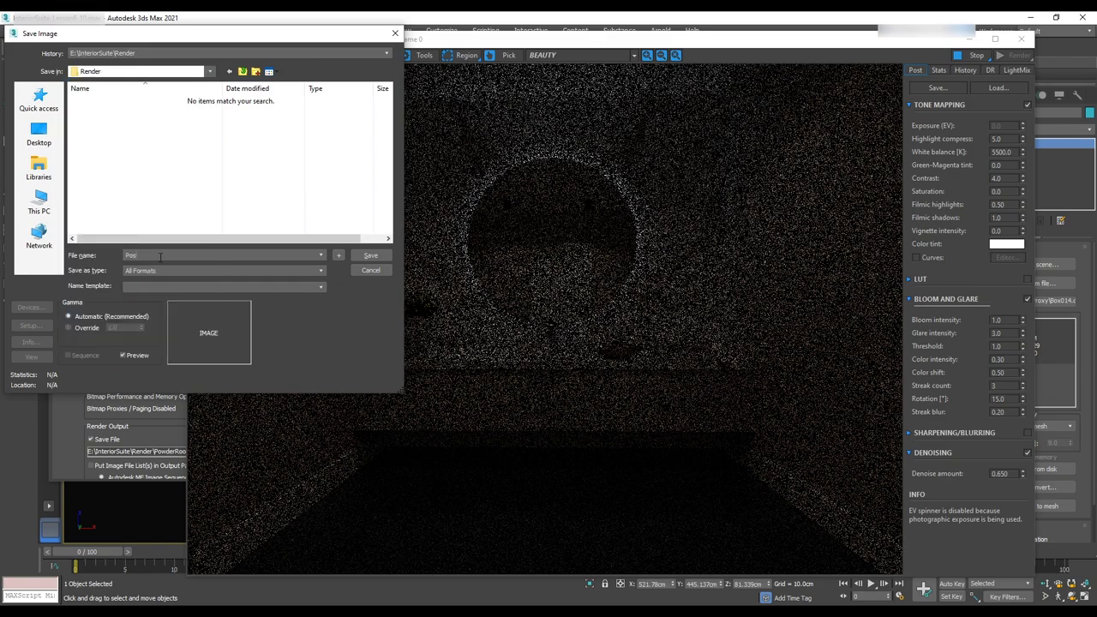
left_click(380, 270)
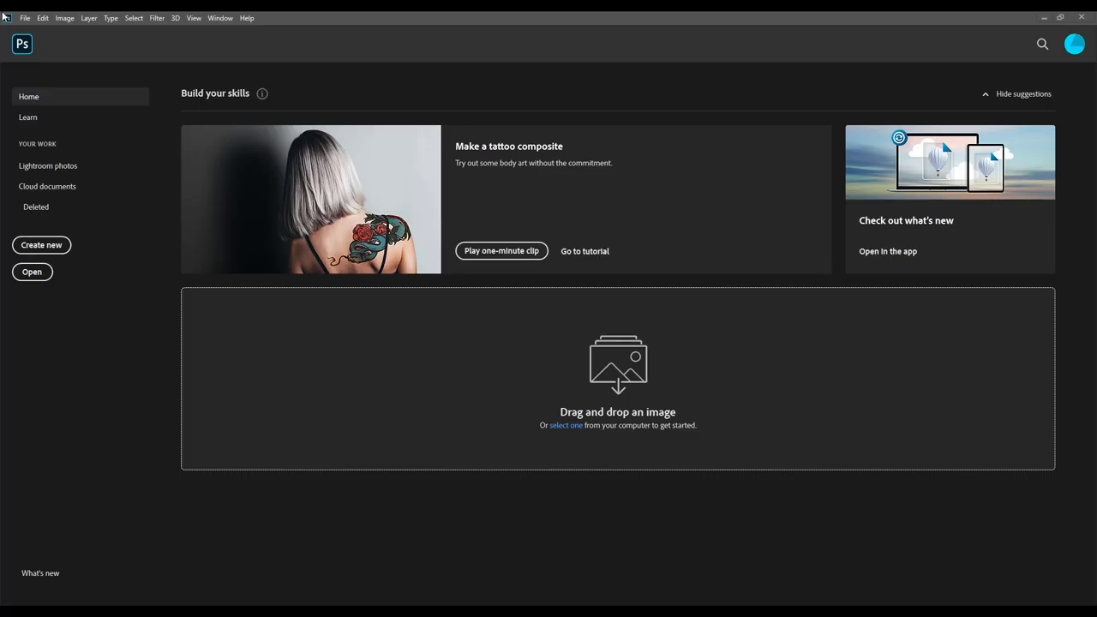
Switch to Photoshop and browse to the E:\Autodesk\render folder for images to open.
left_click(25, 18)
key("ctrl+o")
left_click(386, 362)
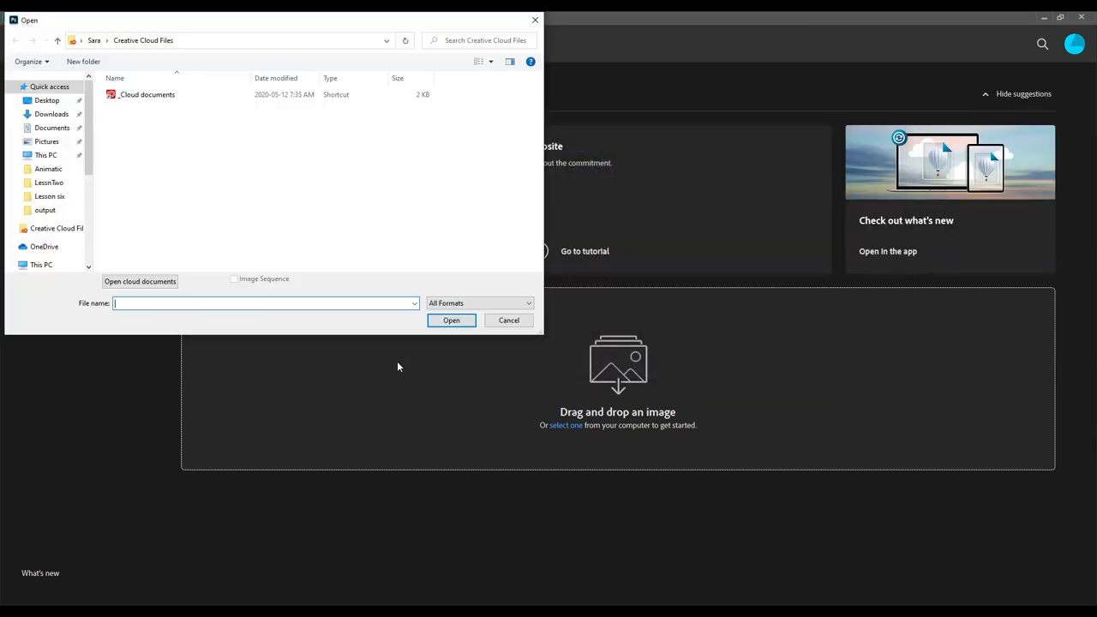
scroll(78, 227, "down", 5)
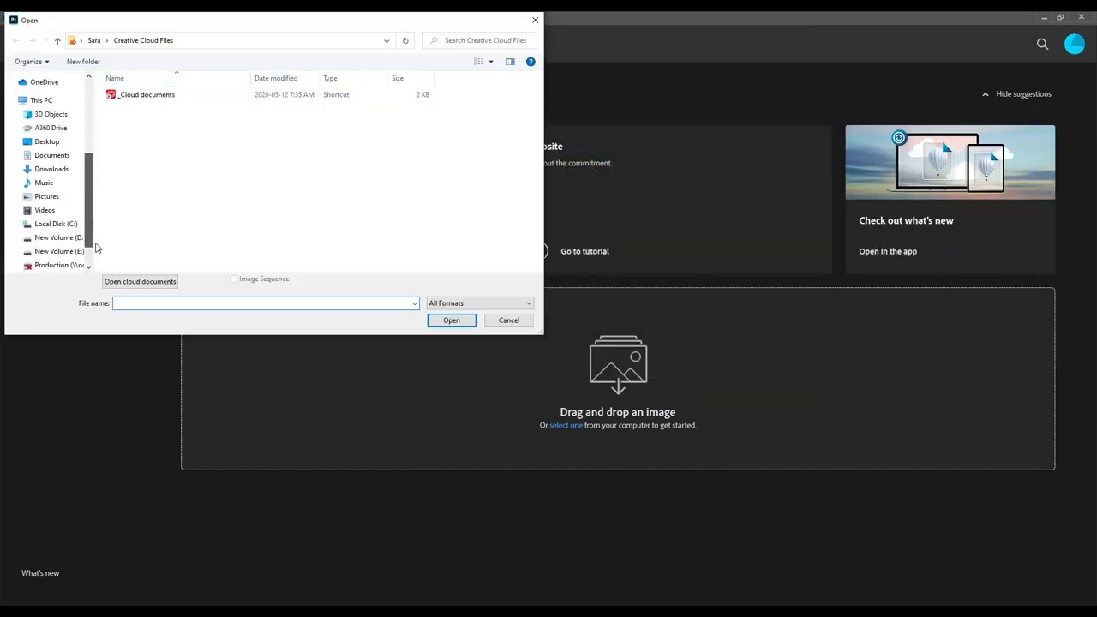
left_click(79, 232)
double_click(152, 203)
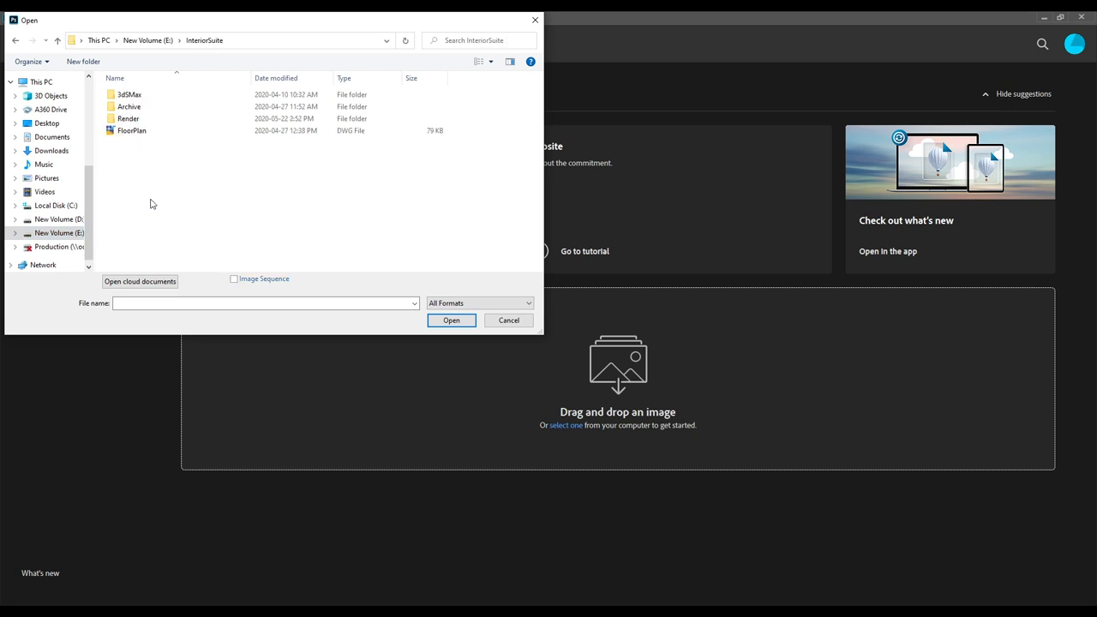
left_click(148, 40)
double_click(142, 107)
double_click(140, 130)
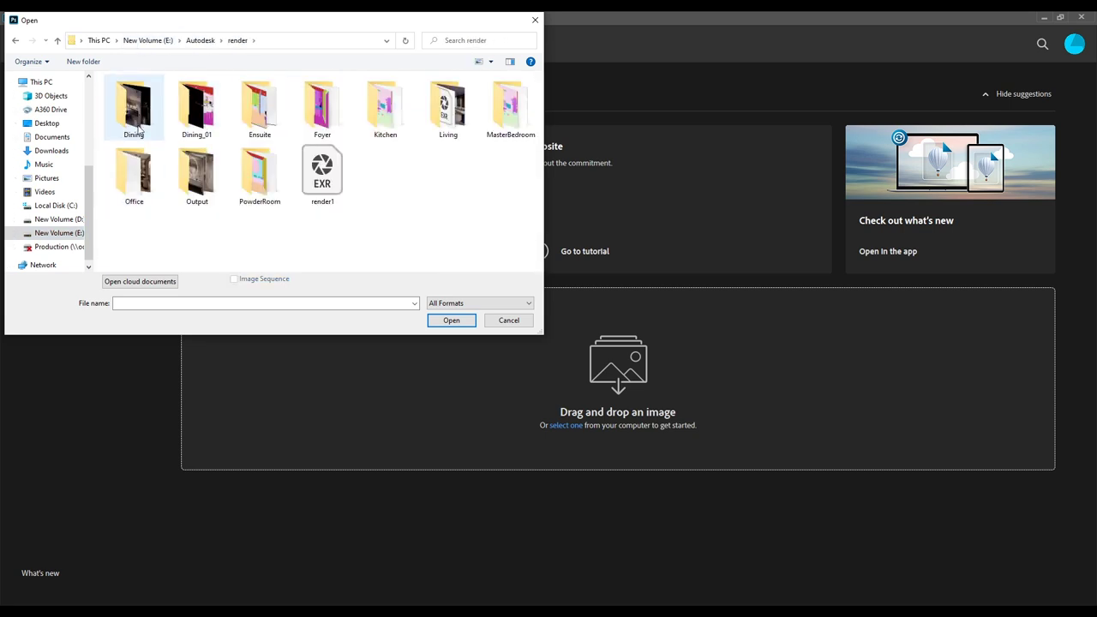
Open the DiningArea render and all its render element images from the Dining folder.
double_click(137, 126)
left_click(137, 122)
left_click(448, 116, "shift")
left_click(451, 319)
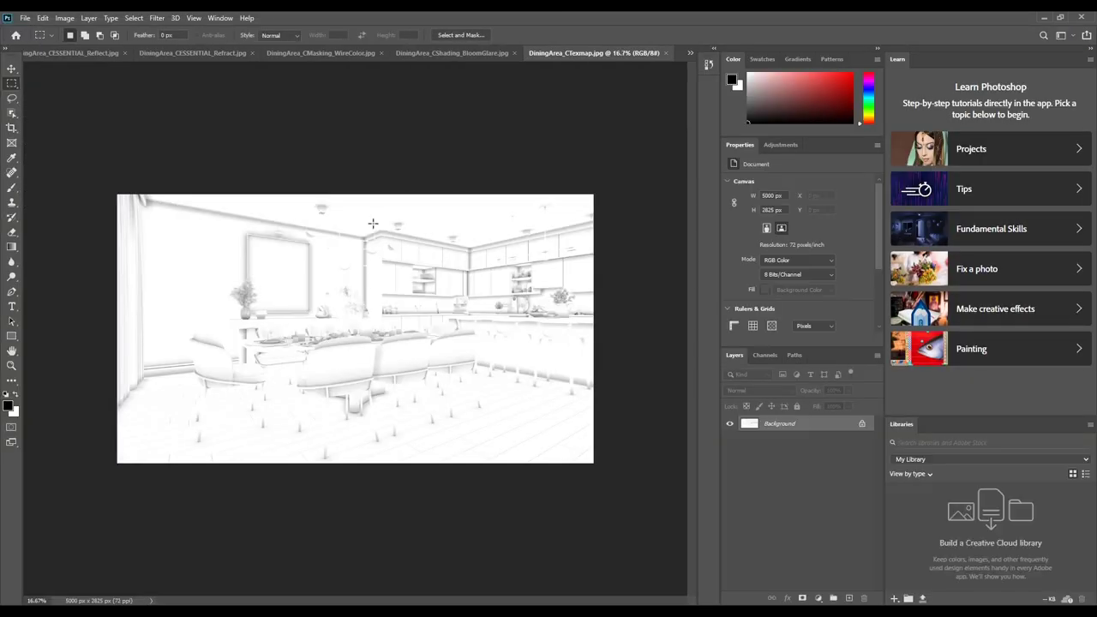
Copy the whole DiningArea_CTexmap image into DiningArea.jpg as a new layer.
key("ctrl+a")
key("ctrl+c")
left_click(691, 53)
left_click(699, 67)
key("ctrl+v")
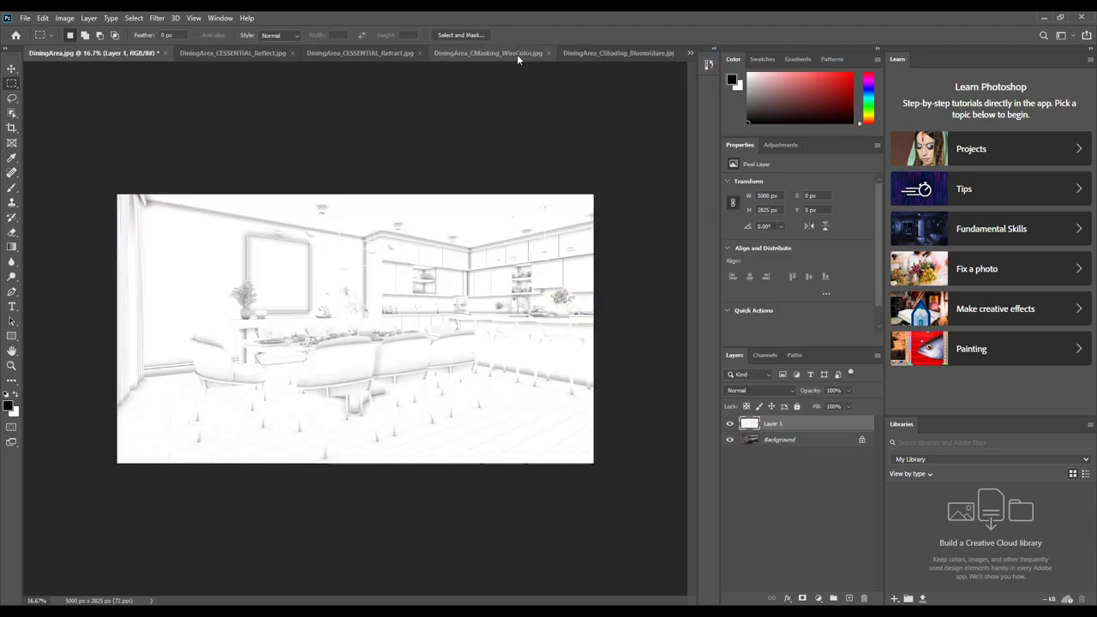
Copy the whole DiningArea_CESSENTIAL_Reflect image into DiningArea.jpg as a new layer.
left_click(228, 55)
key("ctrl+a")
key("ctrl+c")
left_click(76, 55)
key("ctrl+v")
Copy the whole DiningArea_CESSENTIAL_Refract image into DiningArea.jpg as a new layer.
left_click(348, 55)
key("ctrl+a")
key("ctrl+c")
left_click(82, 55)
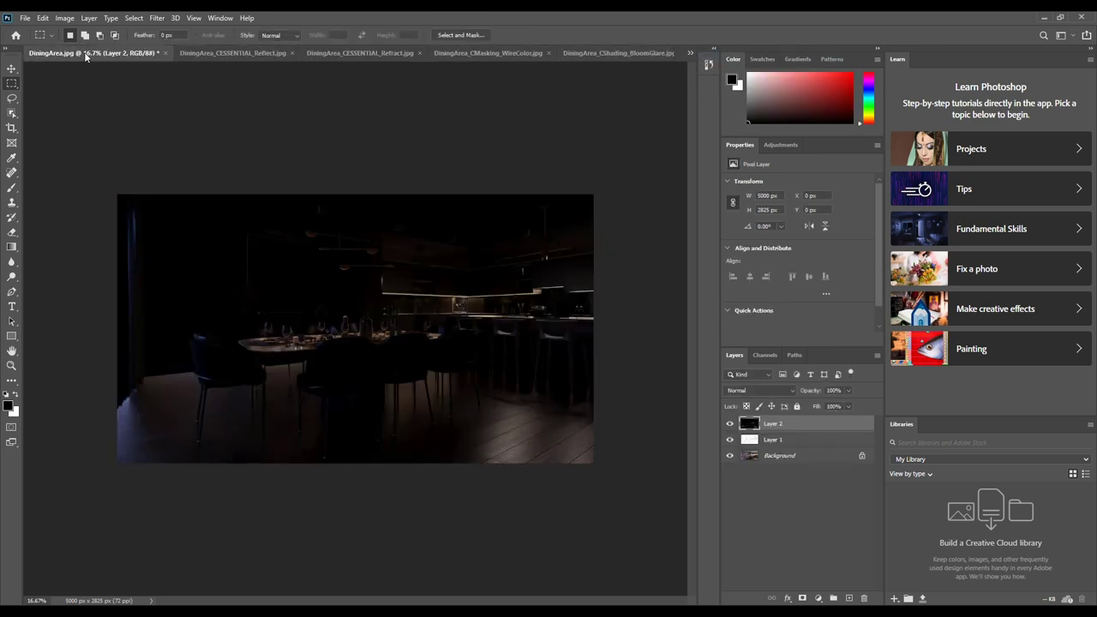
key("ctrl+v")
Copy the whole DiningArea_CMasking_WireColor image into DiningArea.jpg as a new layer.
left_click(385, 57)
left_click(465, 57)
key("ctrl+a")
key("ctrl+c")
left_click(77, 57)
key("ctrl+v")
Copy the whole DiningArea_CShading_BloomGlare image into DiningArea.jpg as a new layer.
left_click(594, 56)
key("ctrl+a")
key("ctrl+c")
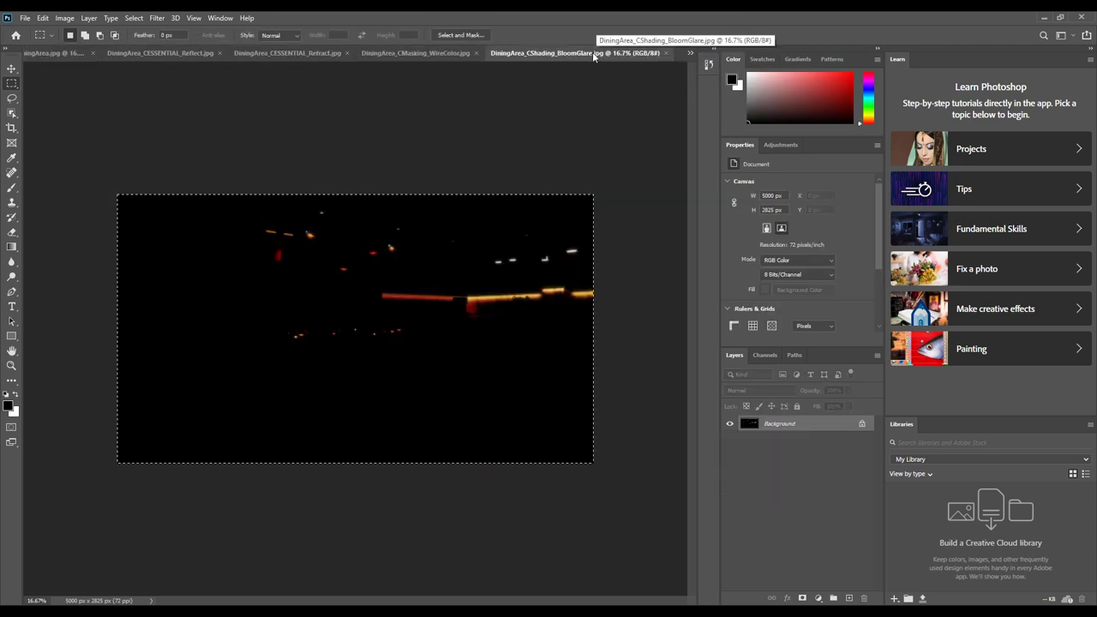
left_click(66, 58)
key("ctrl+v")
Close all the render element documents, keeping only DiningArea.jpg open.
left_click(691, 54)
left_click(721, 119)
left_click(665, 53)
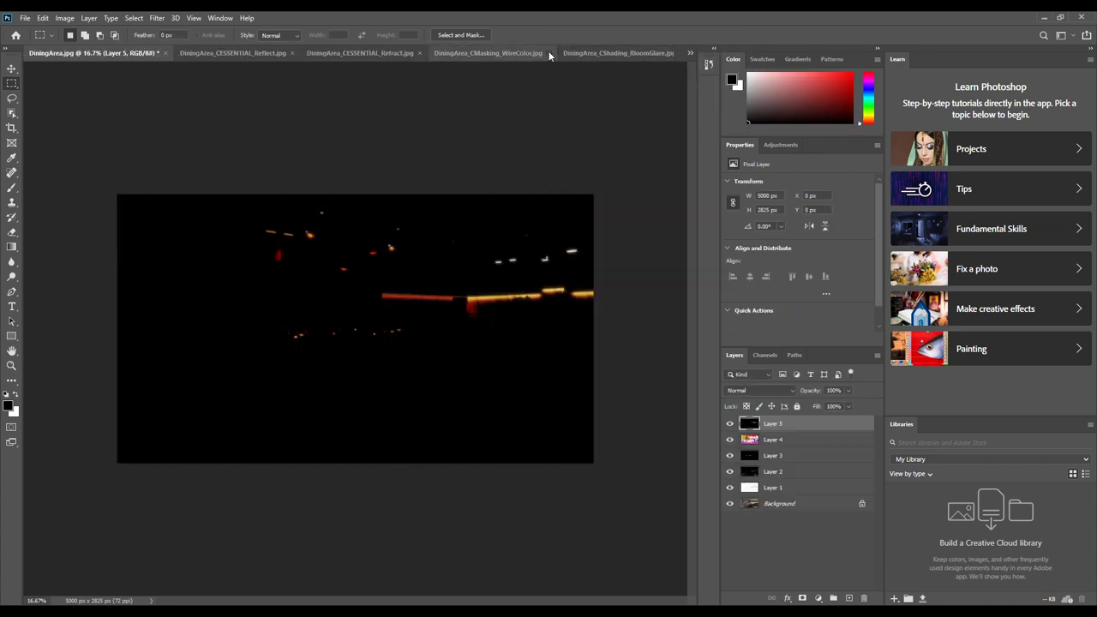
left_click(549, 53)
left_click(498, 53)
left_click(349, 53)
left_click(349, 54)
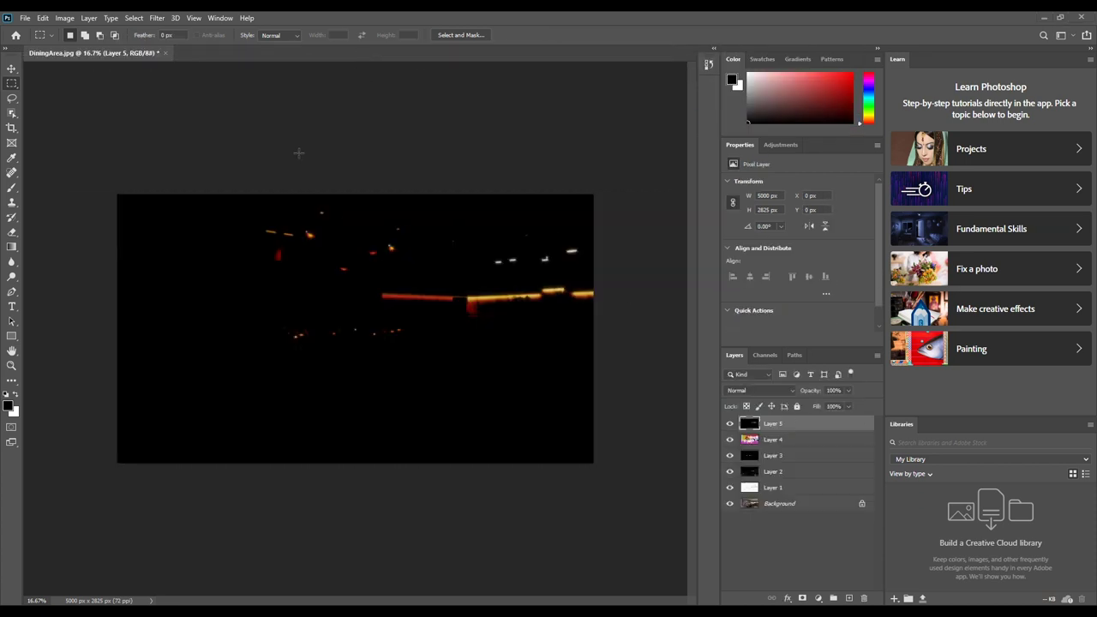
Group Layer 1, Layer 2, Layer 3 and Layer 5 and name the group Adjustment.
left_click(775, 491)
left_click(775, 471, "ctrl")
left_click(775, 456, "ctrl")
left_click(776, 425, "ctrl")
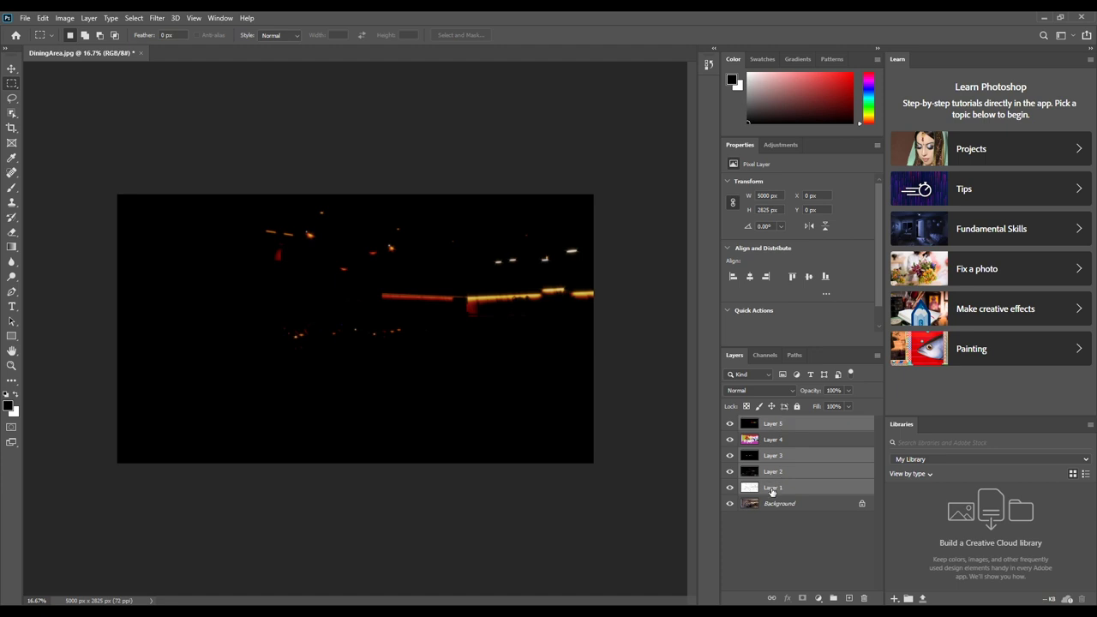
left_click_drag(774, 491, 834, 597)
right_click(766, 424)
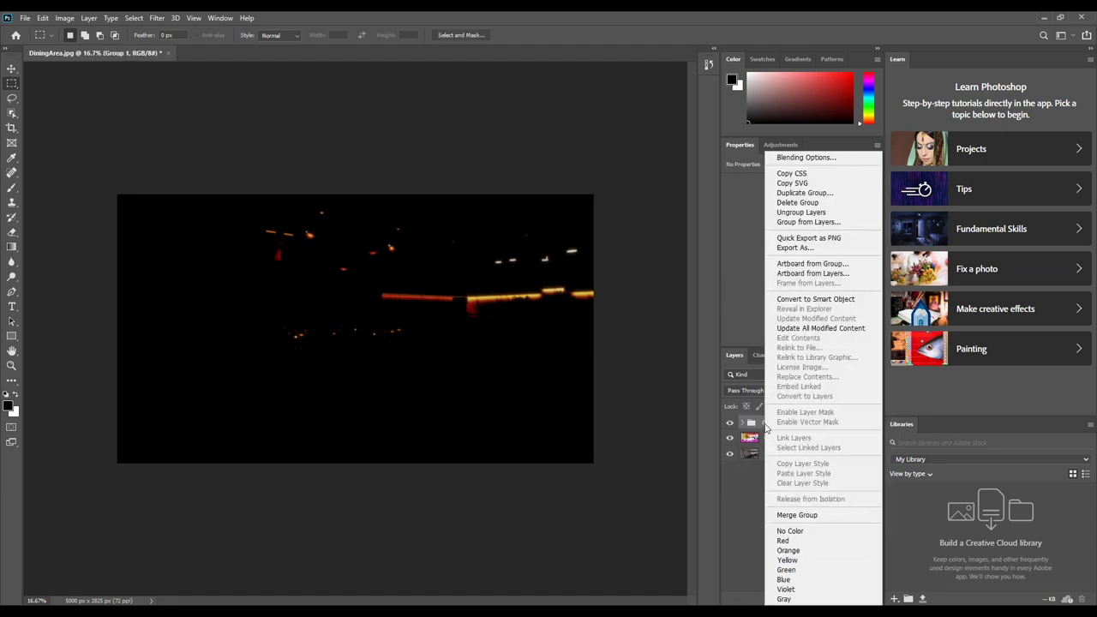
double_click(766, 423)
type("Adjustment")
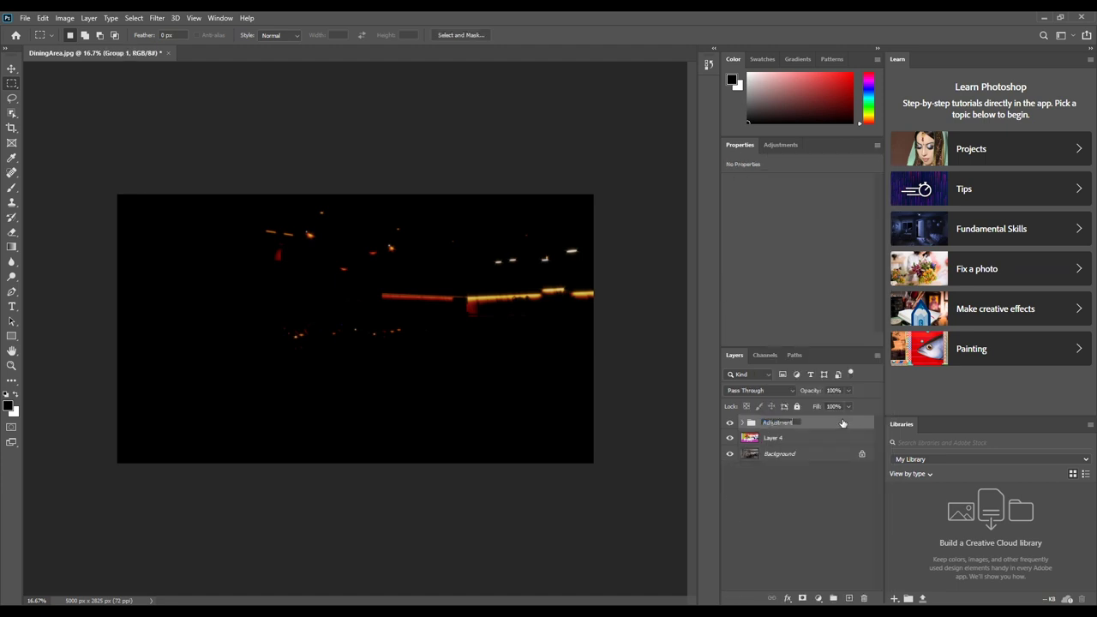
Put the wire-color Layer 4 in its own group named selection.
left_click_drag(763, 442, 833, 597)
double_click(772, 438)
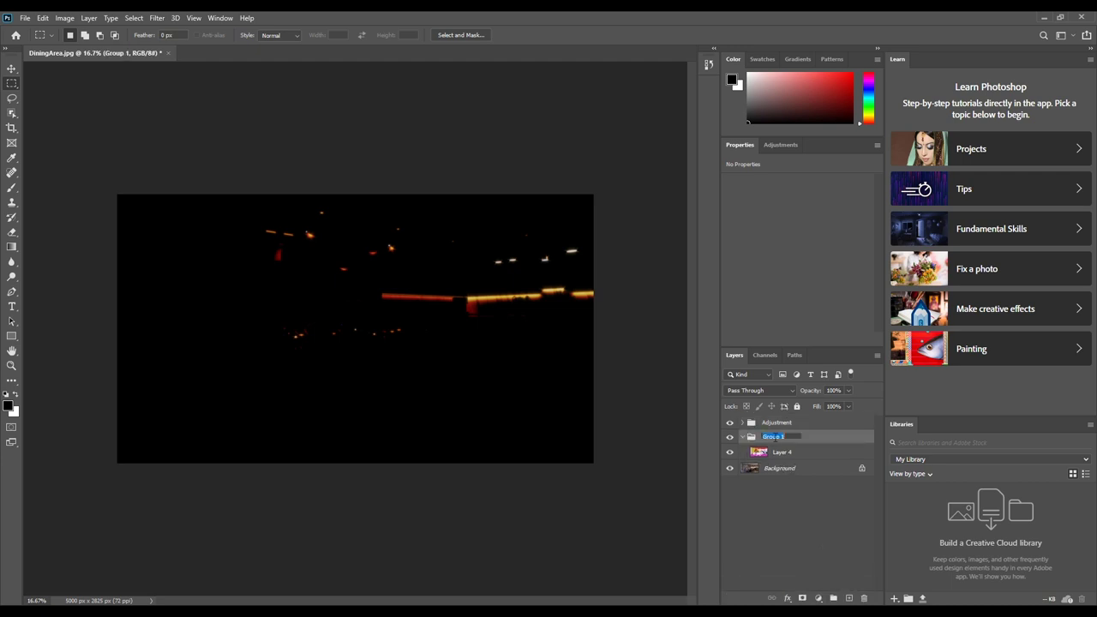
type("ad")
left_click(807, 507)
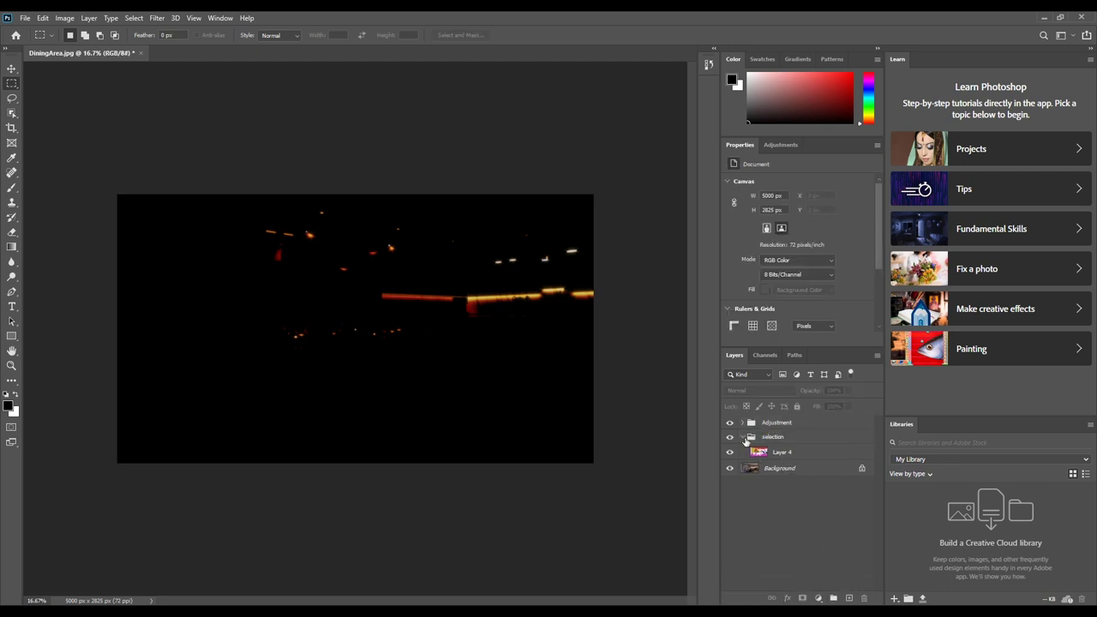
Place the selection group above the Adjustment group, hide it, and show the layers inside Adjustment.
left_click(744, 438)
left_click_drag(768, 424, 769, 445)
left_click(729, 424)
left_click(742, 438)
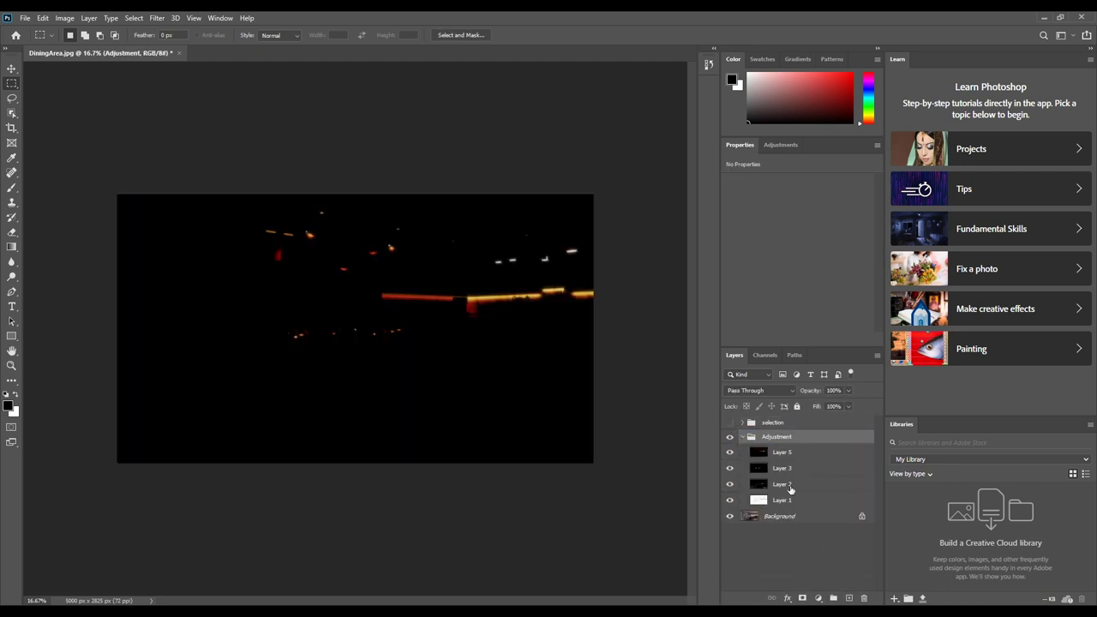
Select Layer 1 and hide Layer 5, Layer 3 and Layer 2 in the Adjustment group.
left_click(795, 504)
left_click(729, 451)
left_click(730, 468)
left_click(729, 485)
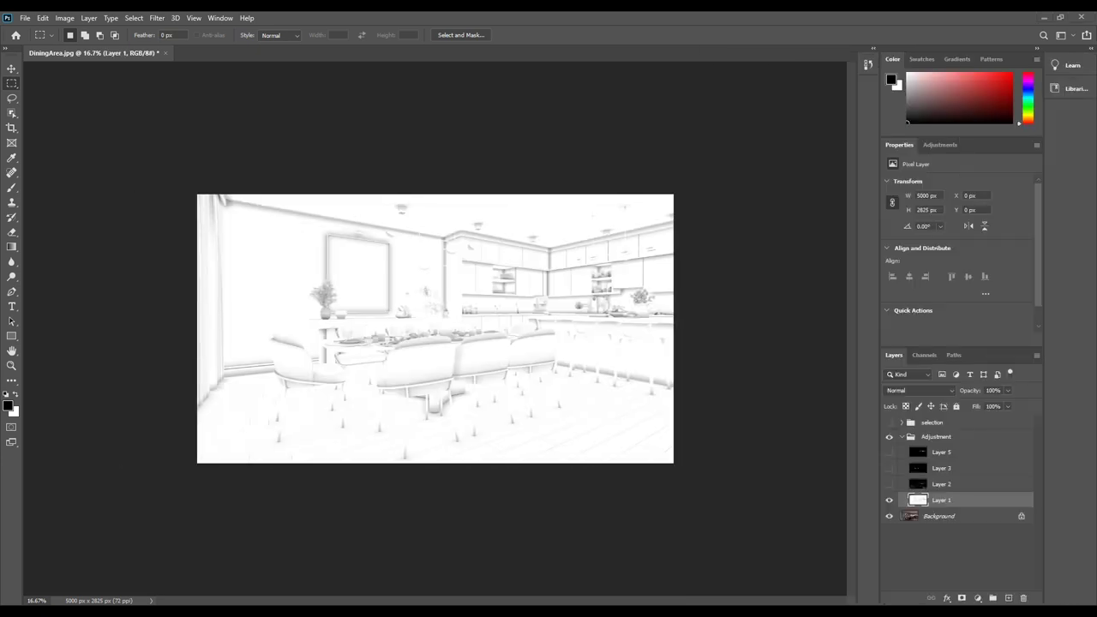
Set Layer 1 to Multiply, compare the image with and without it, and lower its opacity to about 21%.
left_click(950, 392)
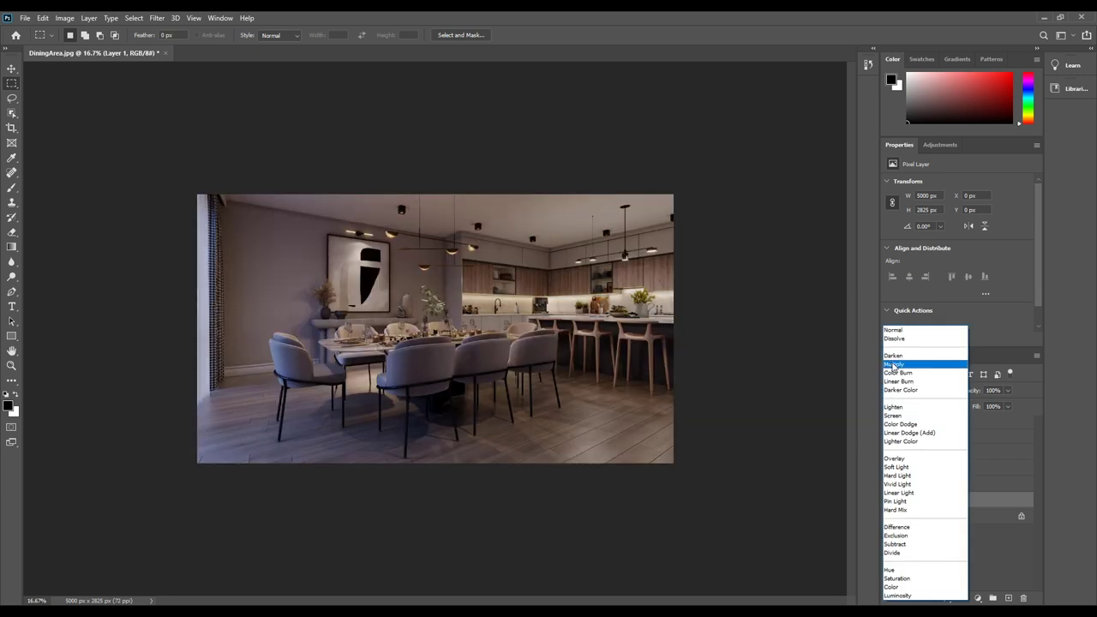
left_click(909, 364)
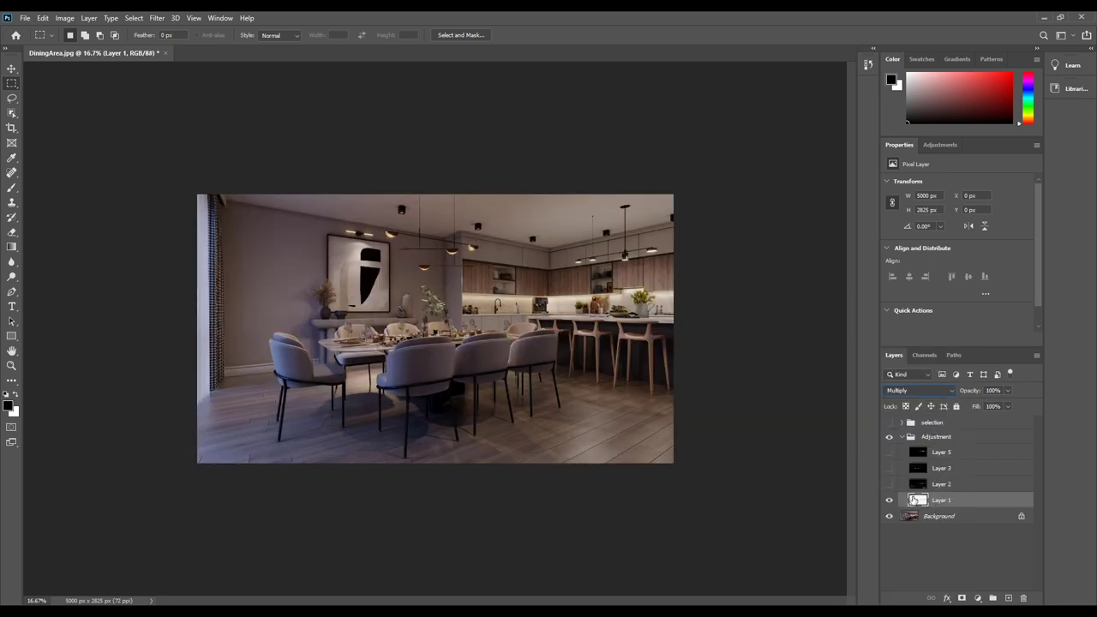
left_click(890, 501)
left_click(890, 501)
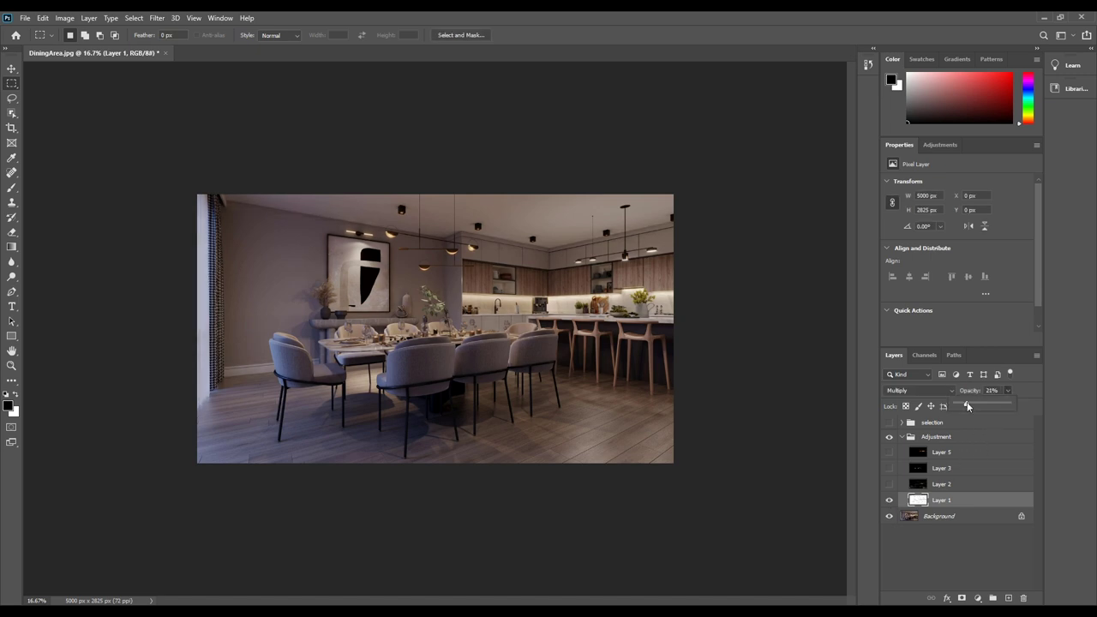
Show Layer 2, set its blend mode to Screen, compare its effect, and reduce its opacity to about 33%.
left_click(943, 485)
left_click(890, 485)
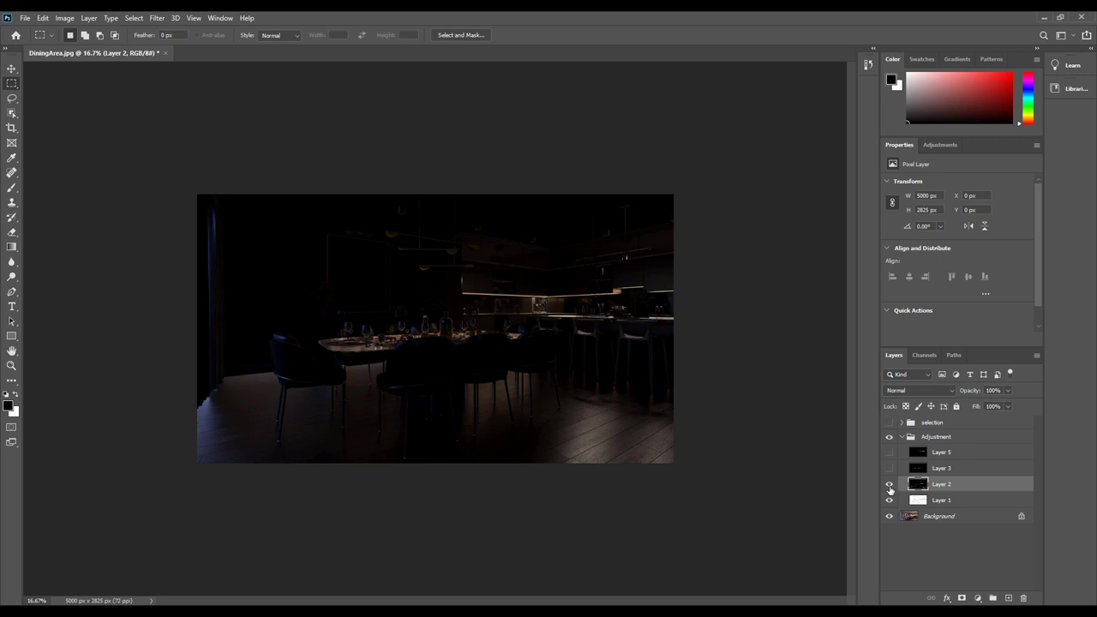
left_click(918, 390)
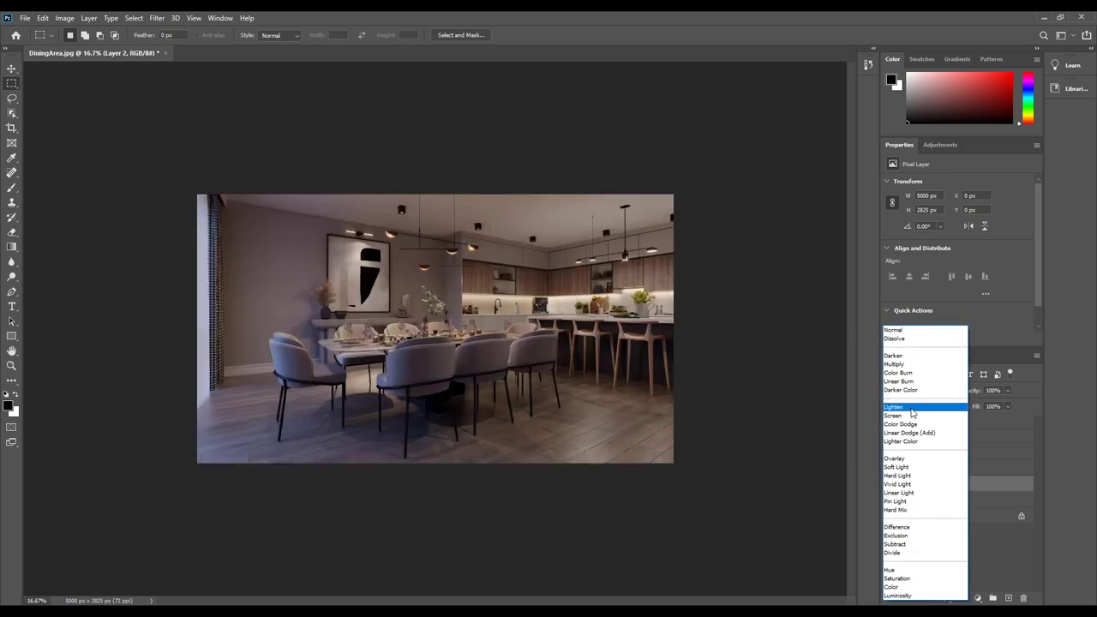
left_click(894, 416)
left_click(890, 485)
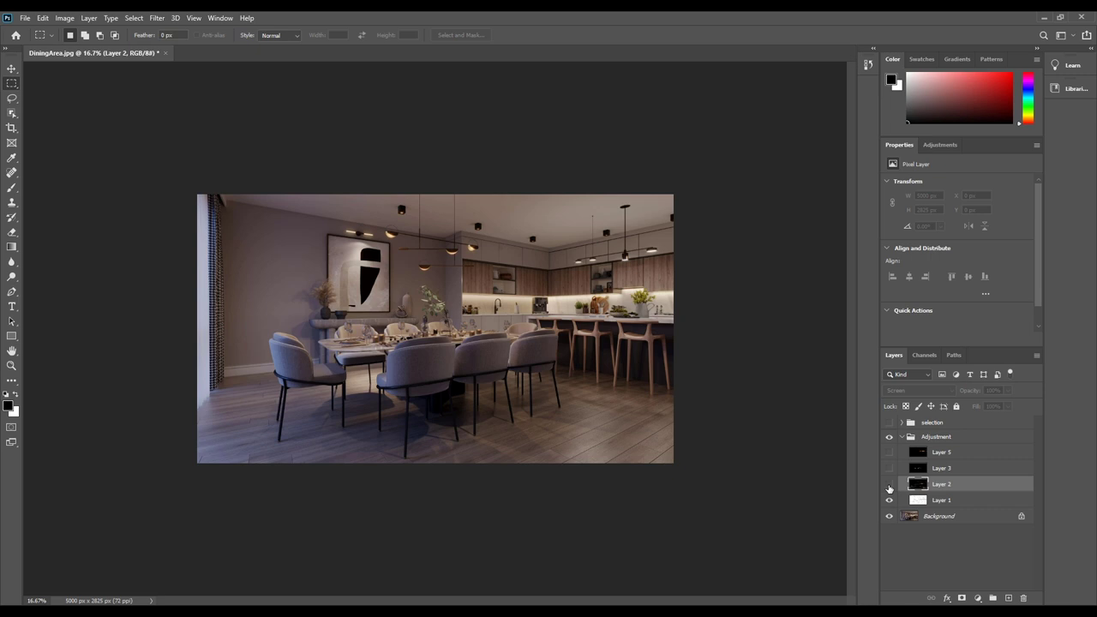
left_click(890, 486)
left_click(890, 486)
left_click(890, 485)
left_click(1009, 391)
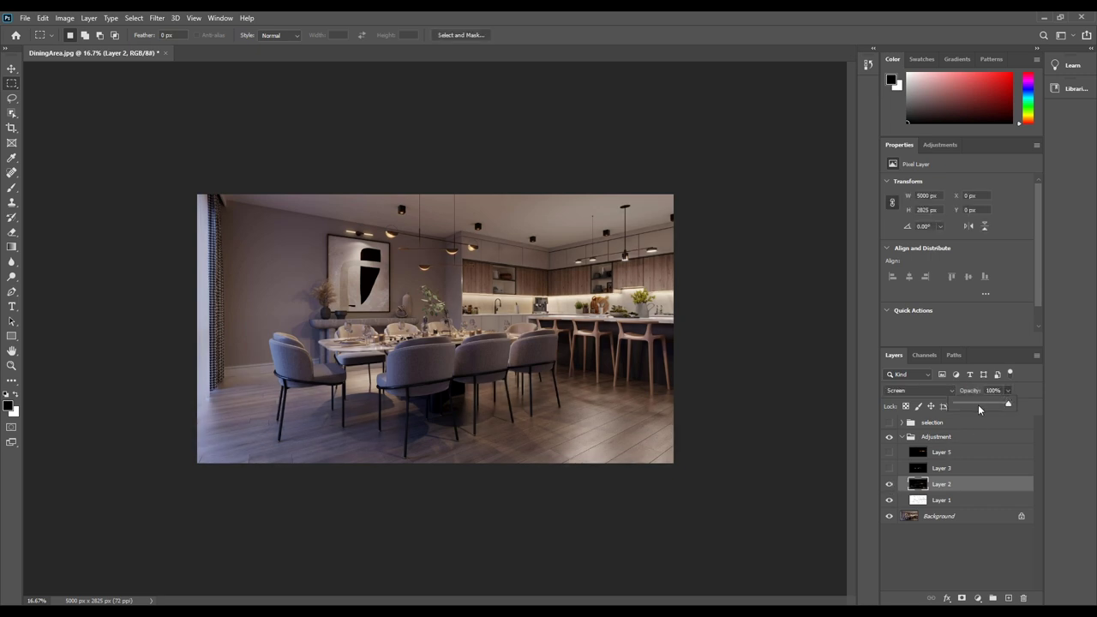
left_click_drag(980, 410, 973, 409)
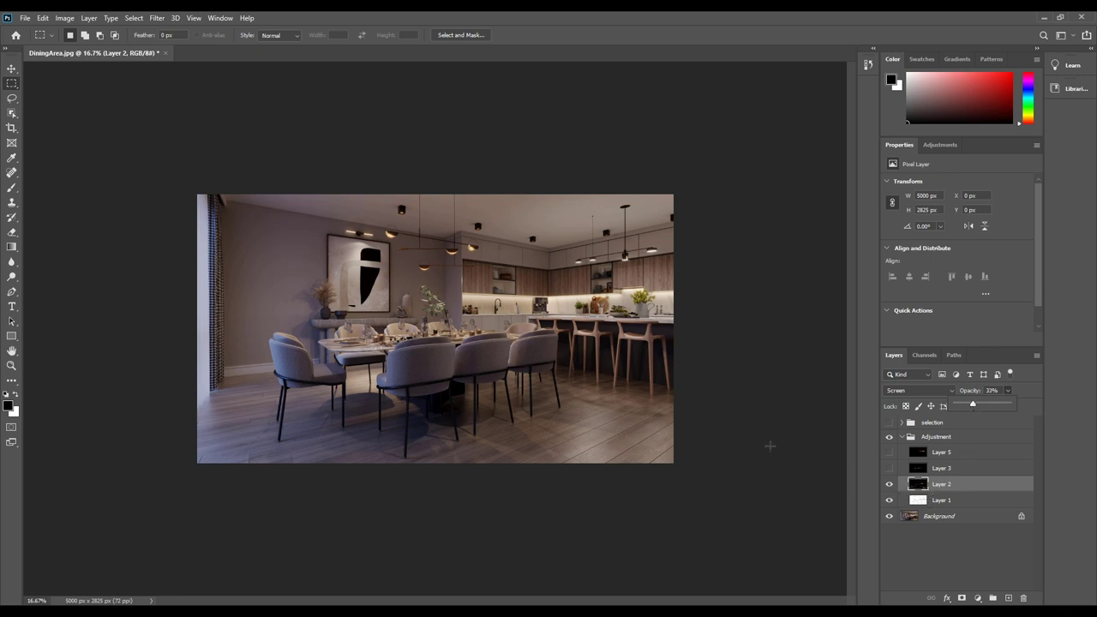
Show Layer 3, set its blend mode to Screen, and reduce its opacity to about 18%.
left_click(943, 468)
left_click(889, 469)
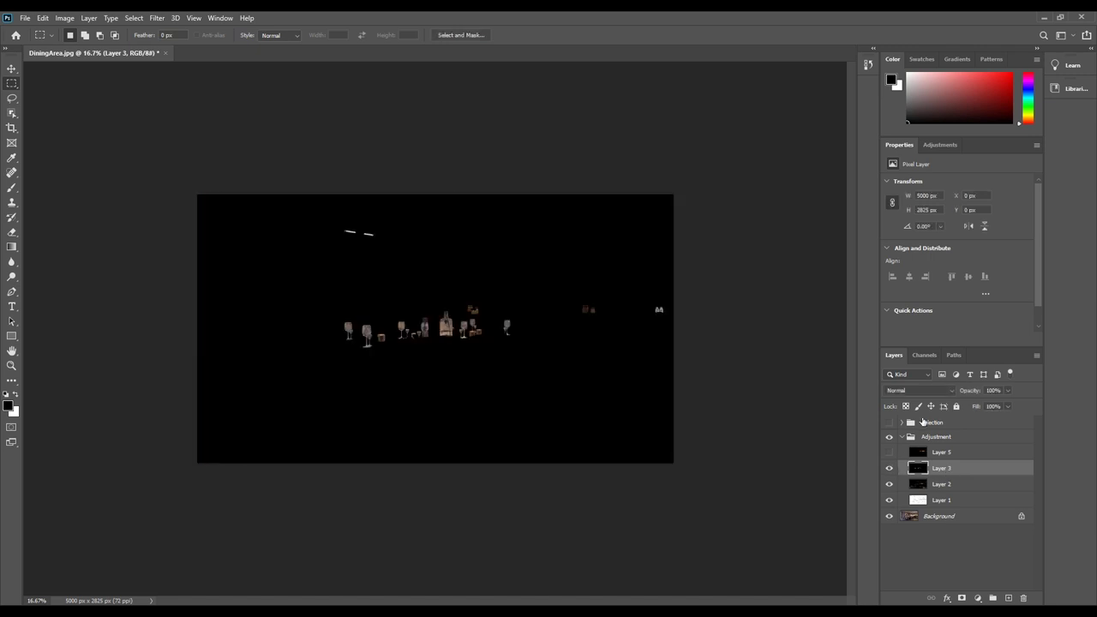
left_click(918, 390)
left_click(907, 417)
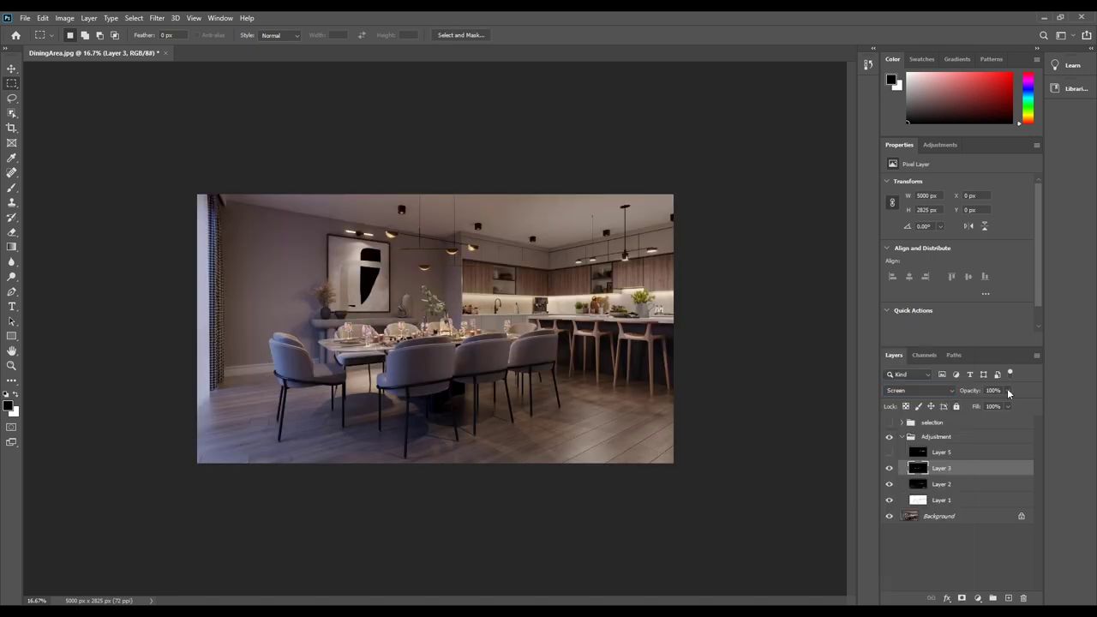
left_click_drag(1008, 391, 967, 407)
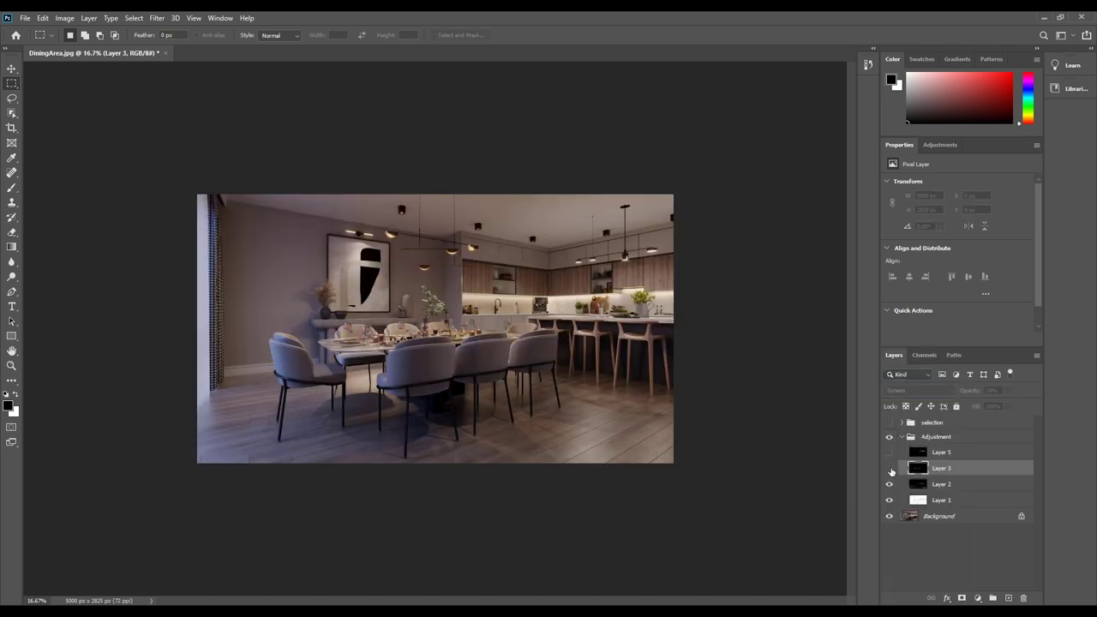
Show Layer 5, set its blend mode to Screen, and set its opacity to 70%.
left_click(890, 451)
left_click(927, 392)
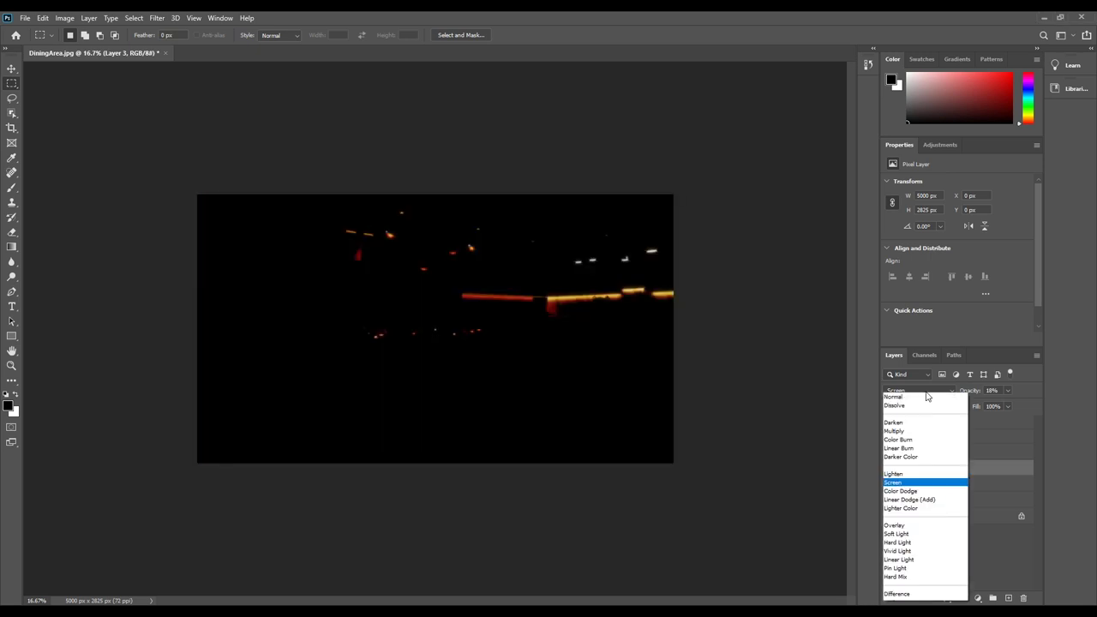
left_click(913, 417)
left_click(941, 451)
left_click(919, 390)
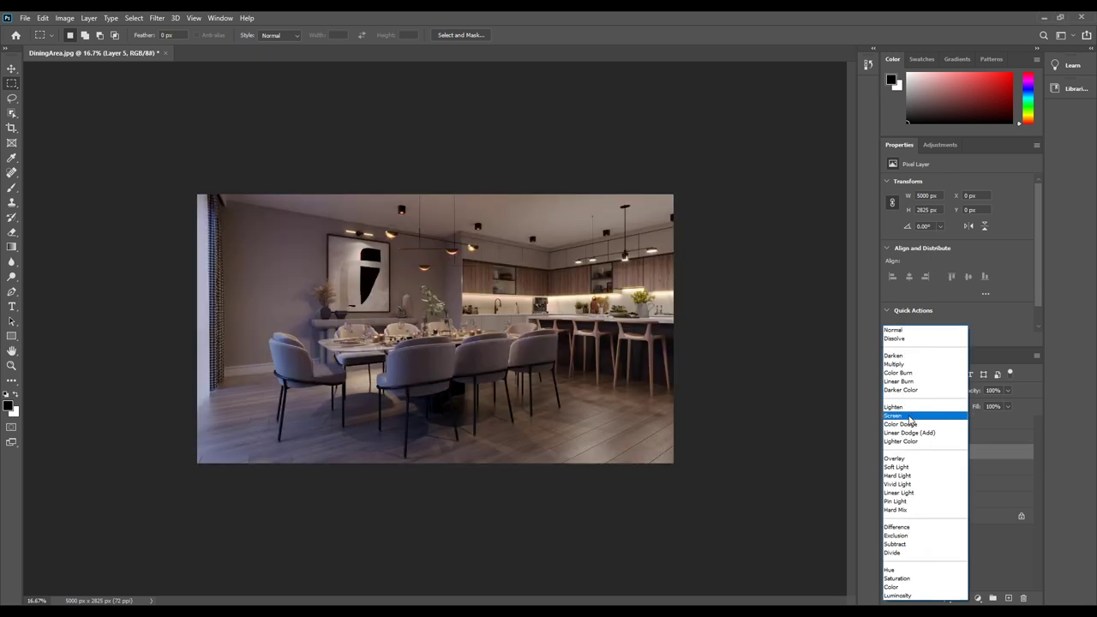
left_click(914, 417)
left_click_drag(1010, 391, 997, 404)
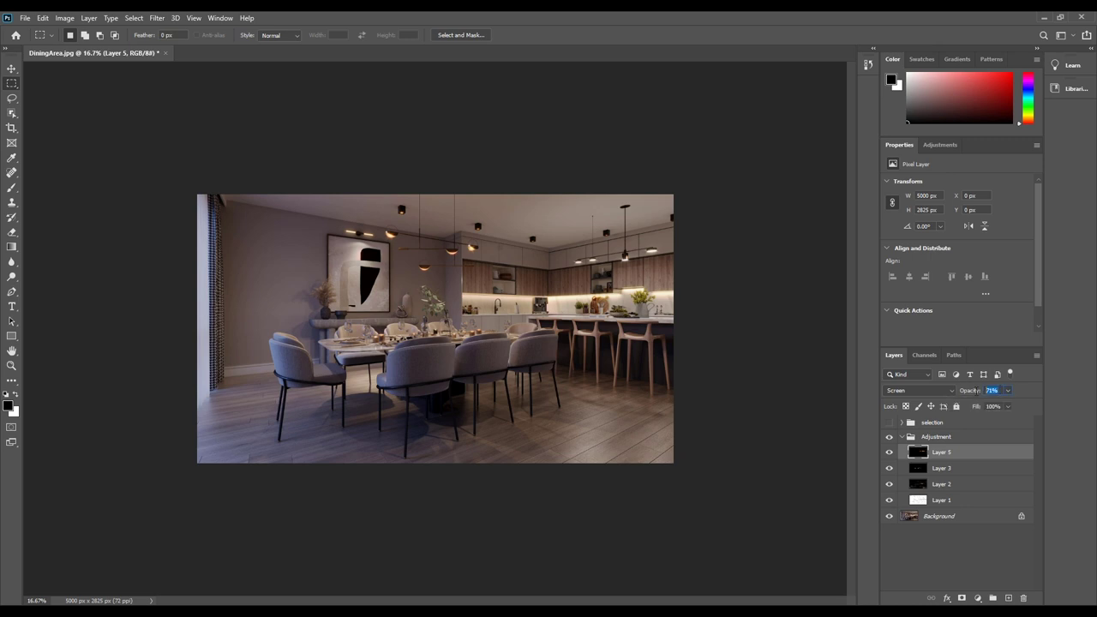
type("70")
key("Return")
Duplicate Layer 5, Layer 3, Layer 2, Layer 1 and Background, and merge the copies into one layer.
left_click(950, 518, "shift")
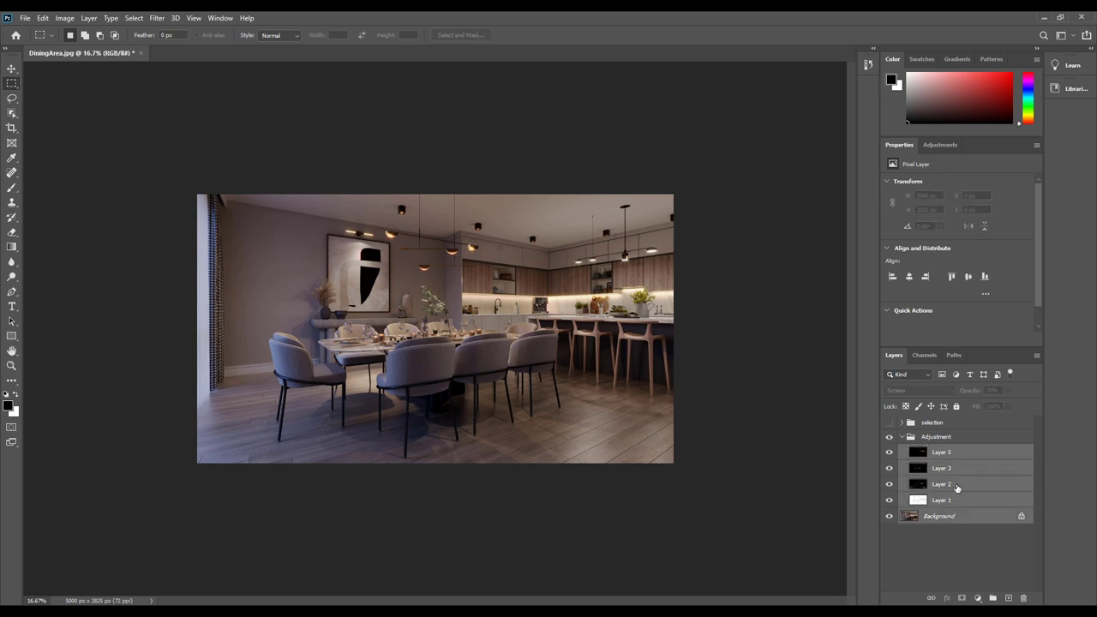
right_click(958, 489)
left_click(836, 184)
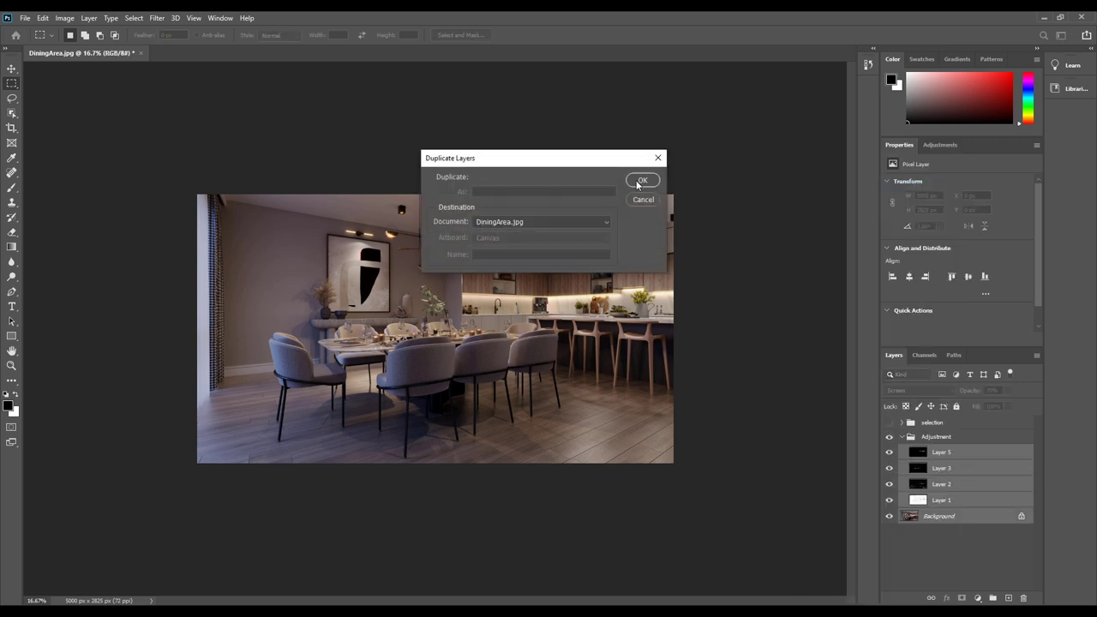
left_click(639, 182)
right_click(956, 480)
left_click(847, 461)
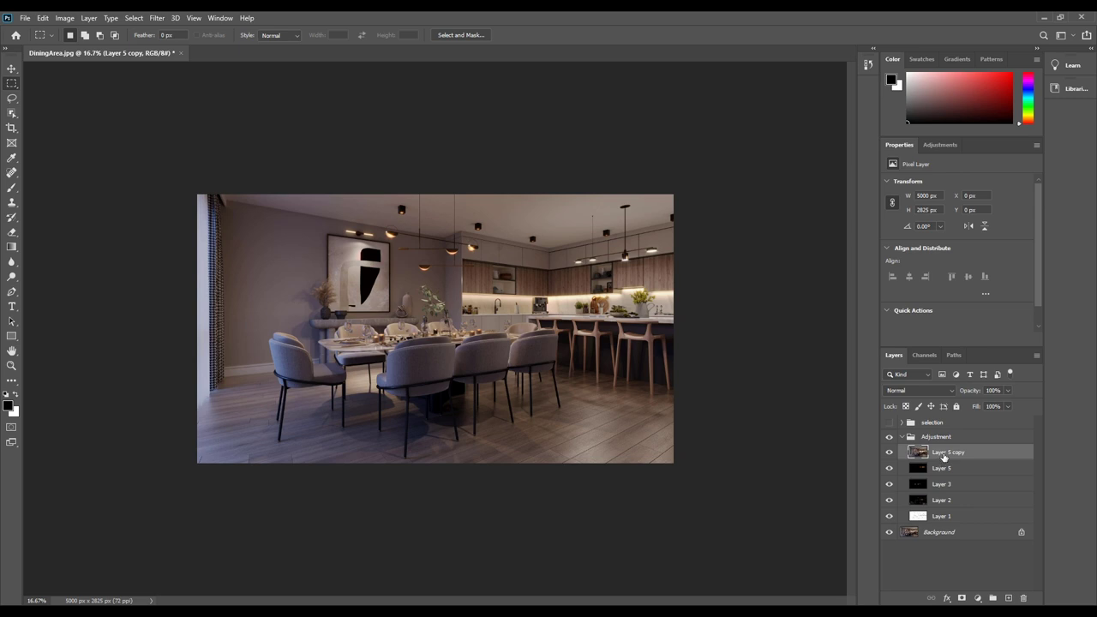
Group the merged copy above Adjustment as PostPro, and rename the layers PostPro, BloomGlare, Refraction, Reflection and CTexmap.
key("ctrl+g")
left_click_drag(938, 453, 931, 439)
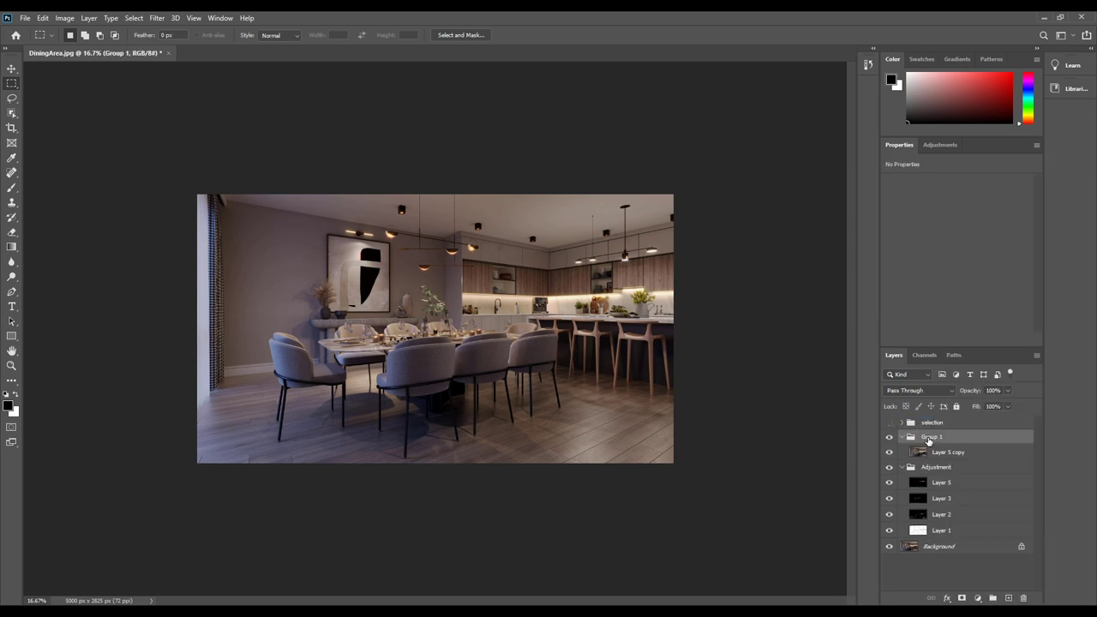
double_click(931, 438)
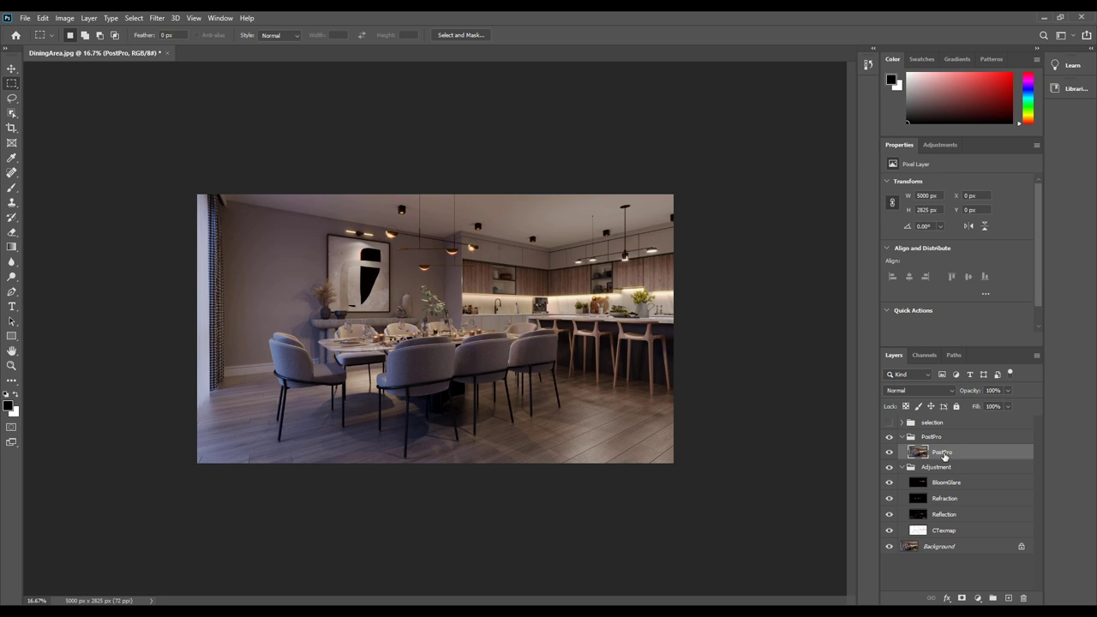
Convert the PostPro layer to a smart object and open the Camera Raw Filter for it.
right_click(944, 456)
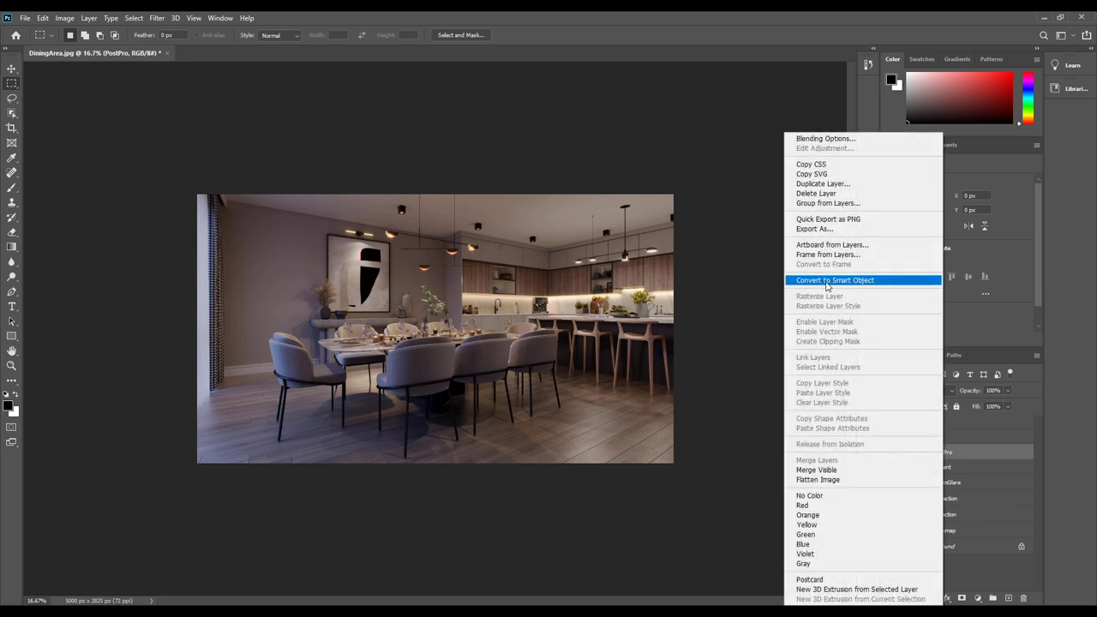
left_click(827, 280)
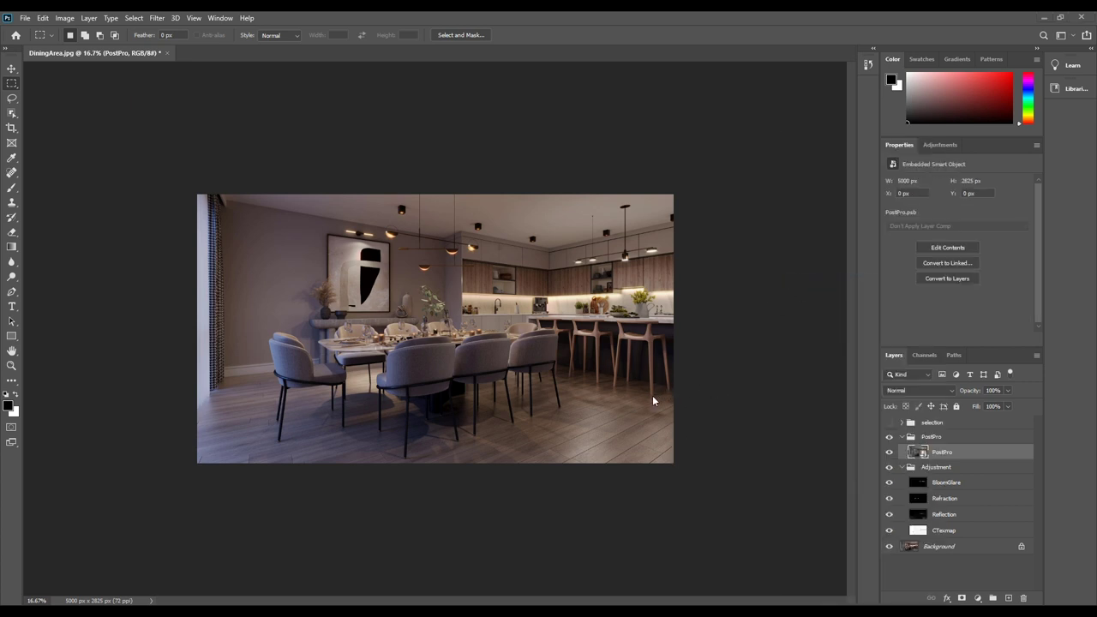
key("ctrl+plus")
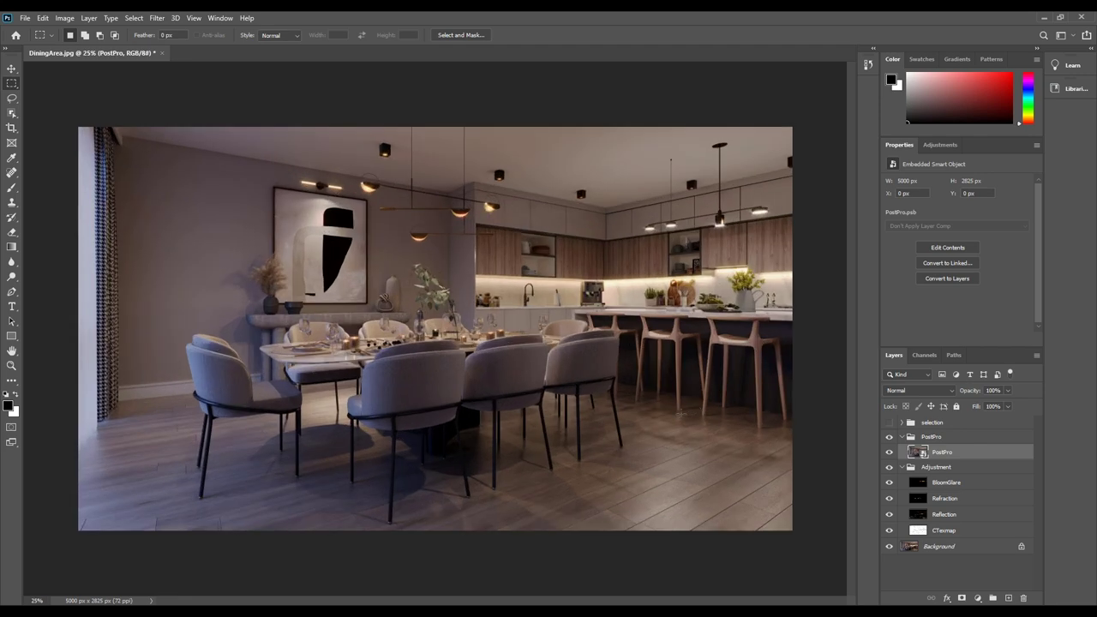
left_click(157, 18)
left_click(215, 86)
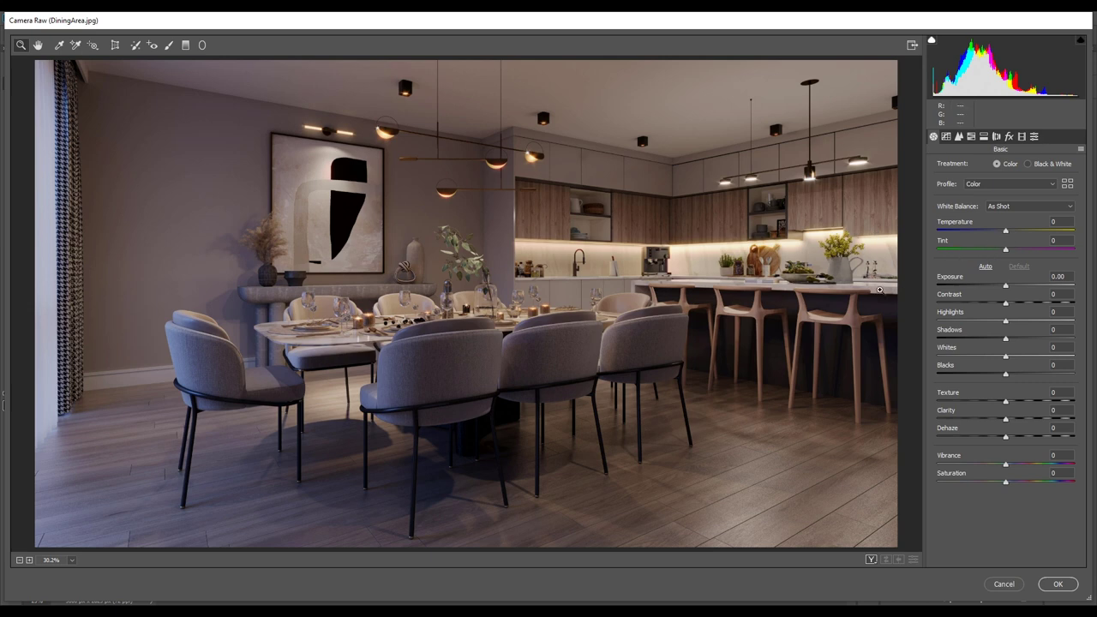
Set Temperature to +2, Exposure to +0.15, Contrast to +14, Highlights to +27, Shadows to +13 and Blacks to +7.
left_click(692, 268)
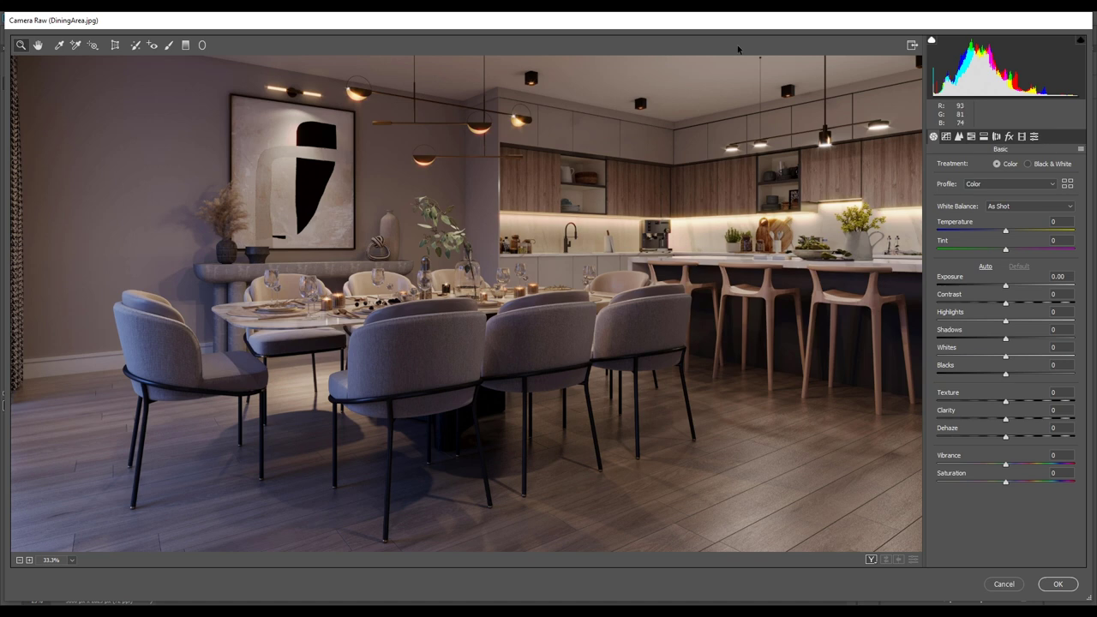
left_click_drag(1006, 233, 1009, 234)
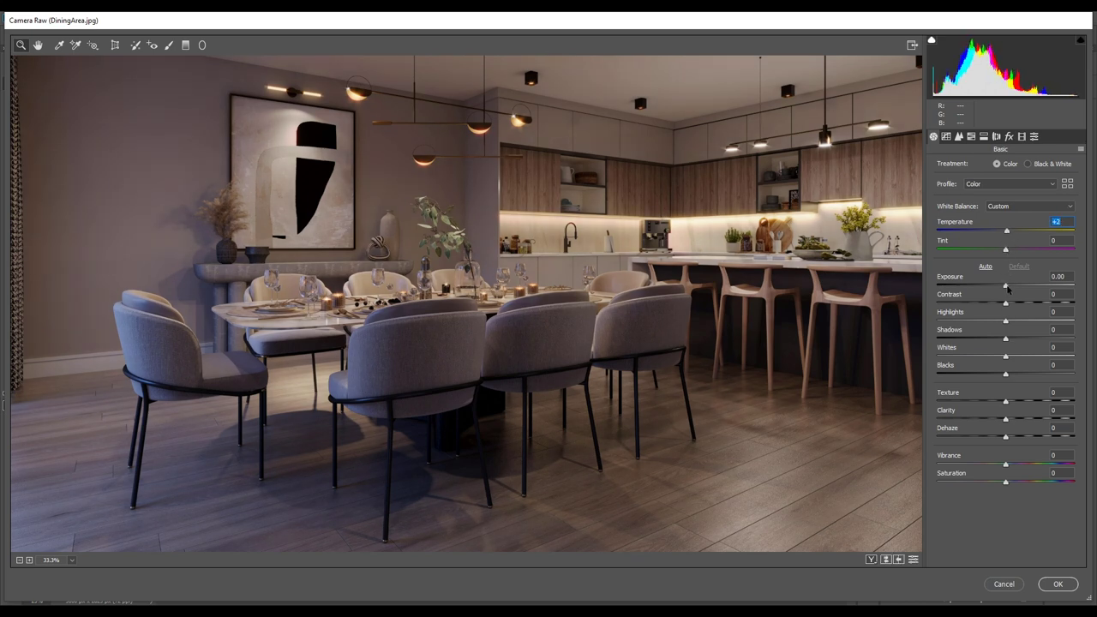
left_click_drag(1007, 287, 1011, 377)
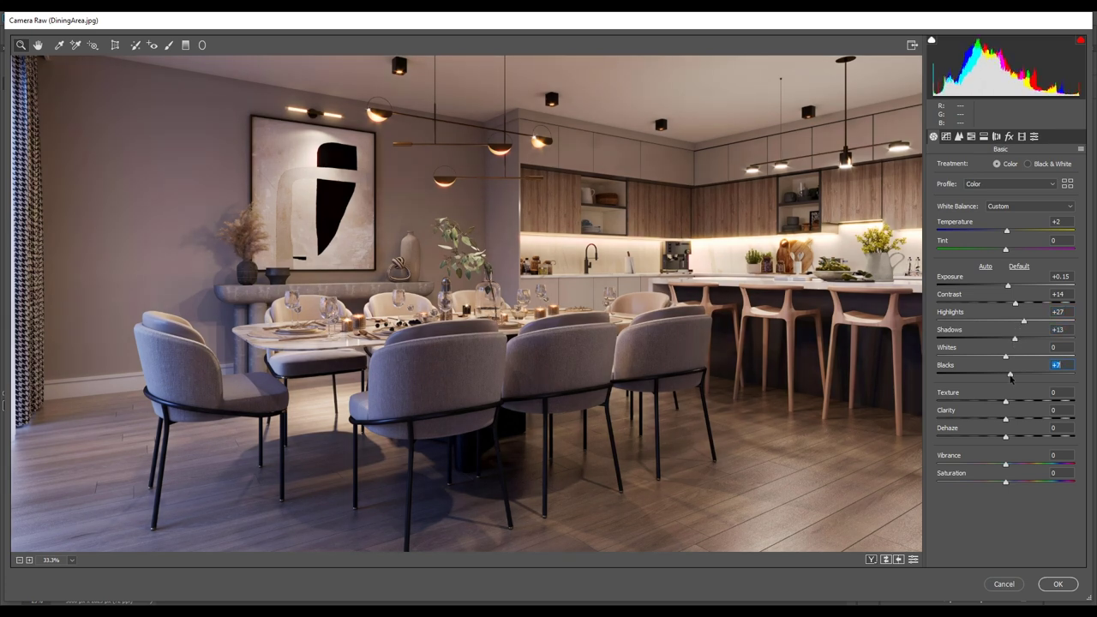
Set Texture to +12, Clarity to +13 and Vibrance to +5, and raise the Sharpening Amount to 26.
left_click_drag(1006, 403, 1016, 421)
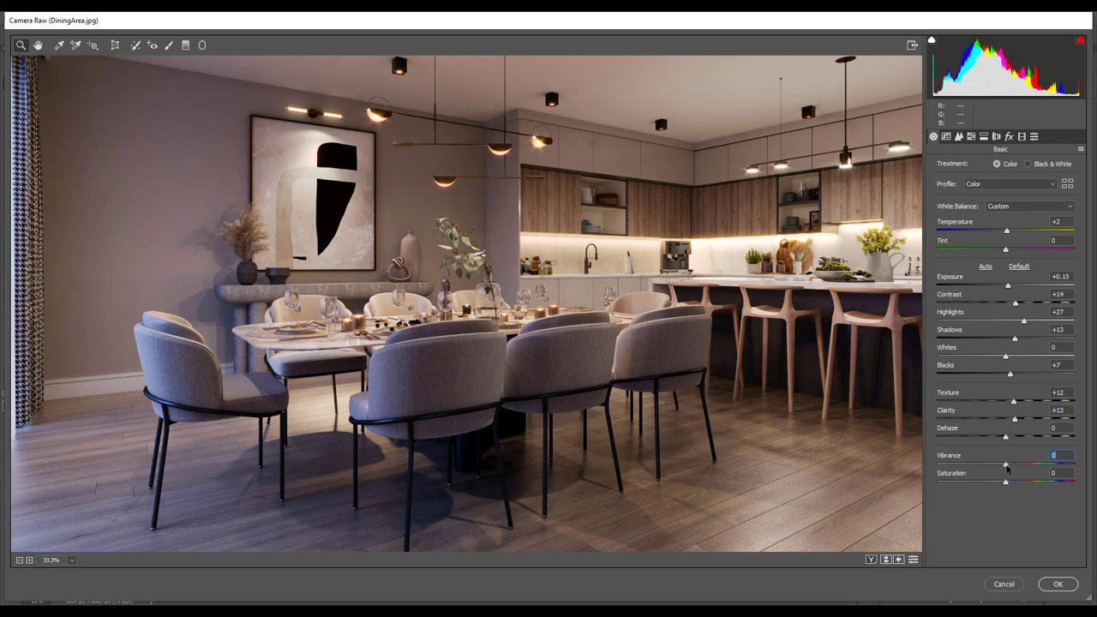
mouse_move(1007, 467)
left_mouse_down()
mouse_move(1033, 468)
mouse_move(1008, 467)
left_mouse_up()
left_click(946, 137)
left_click(959, 137)
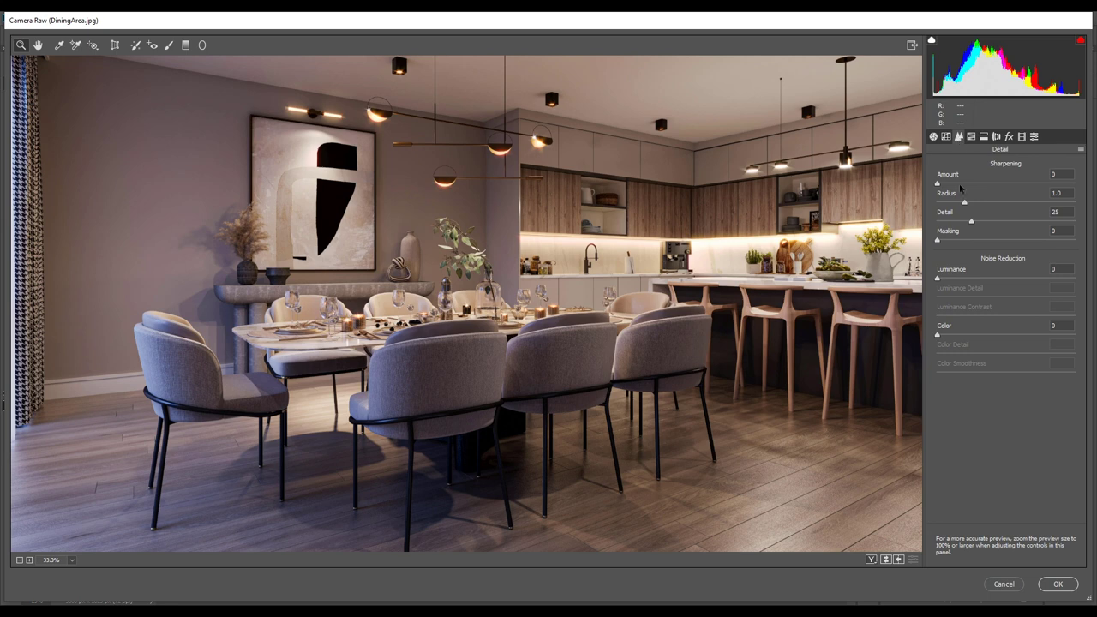
left_click_drag(938, 184, 960, 189)
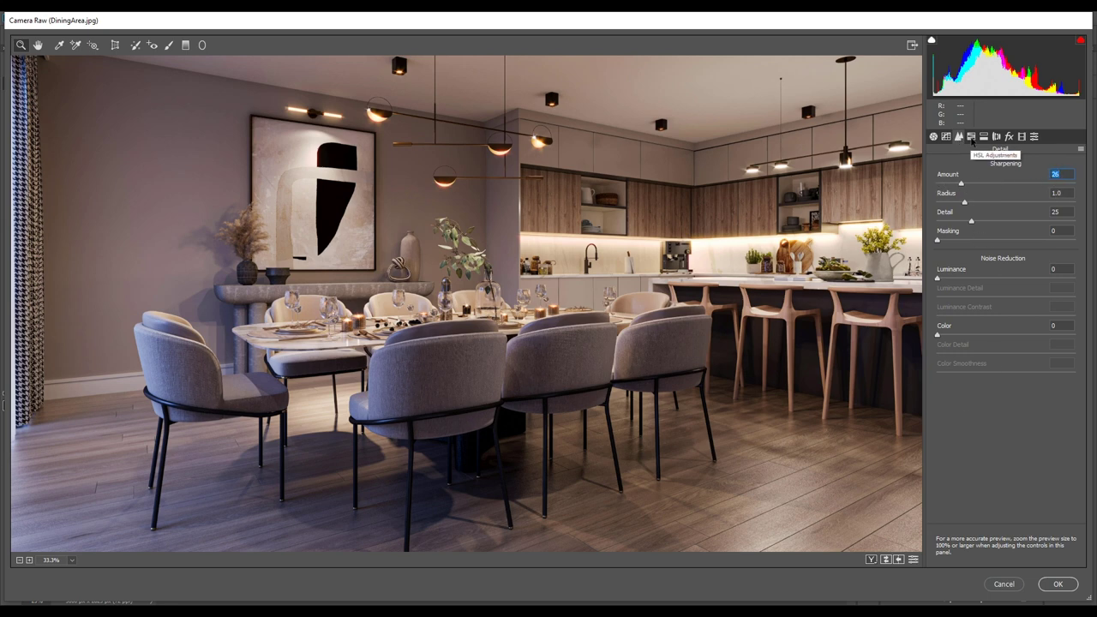
Adjust the HSL colours by lowering the Blues and Purples and raising the Greens.
left_click(973, 137)
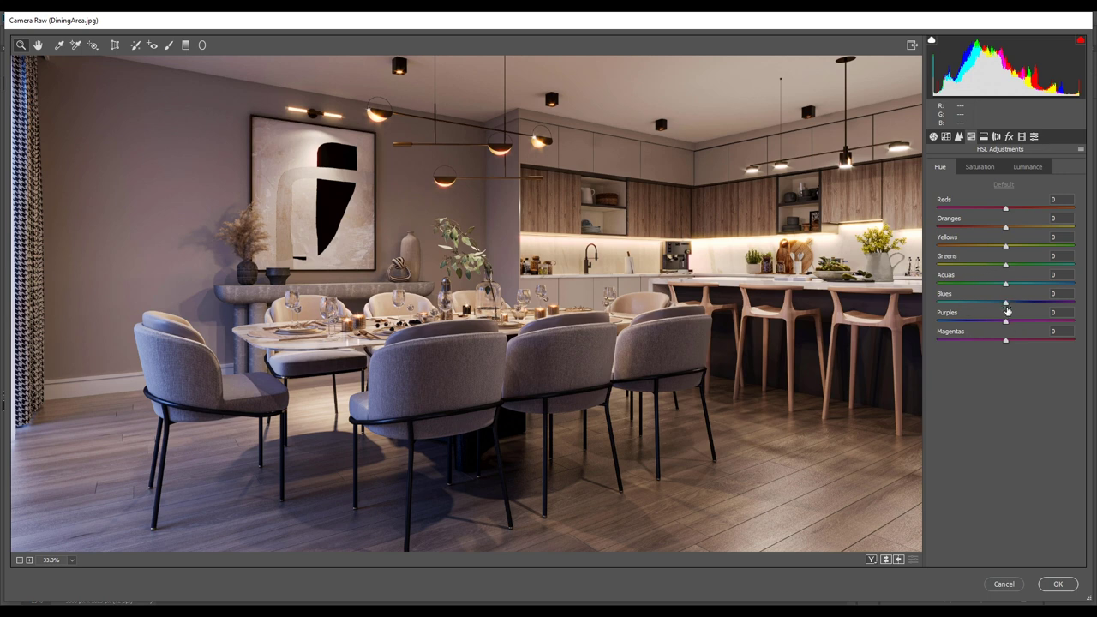
mouse_move(1007, 306)
left_mouse_down()
mouse_move(1026, 306)
mouse_move(1000, 323)
left_mouse_up()
left_click_drag(1007, 266, 1017, 267)
Darken the image edges with a vignette effect and apply the Camera Raw filter with Exposure at +0.50.
left_click(1009, 136)
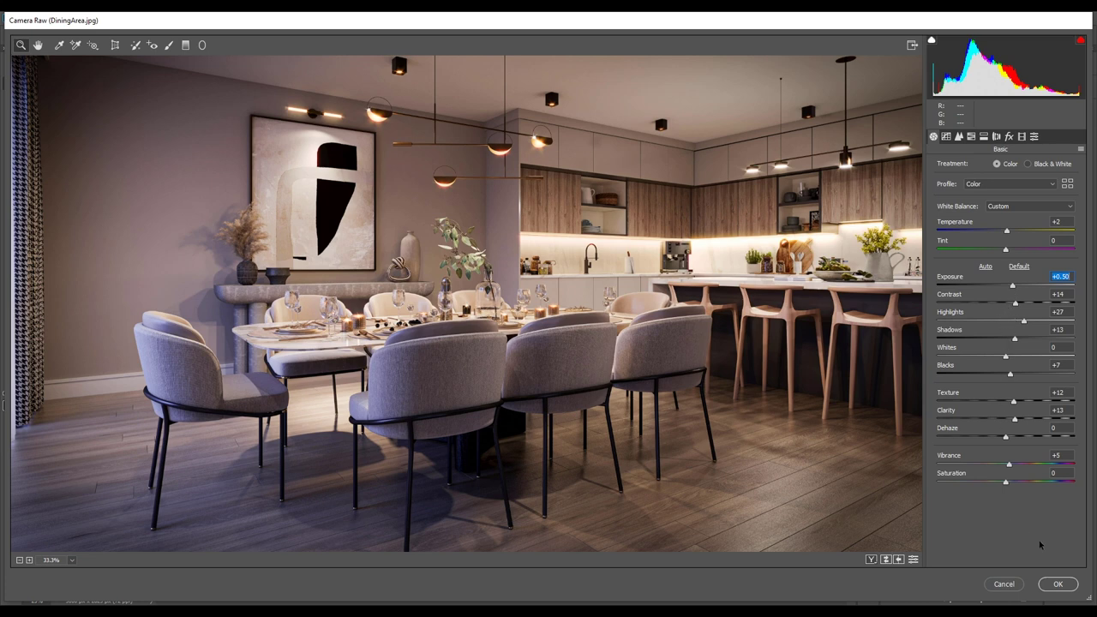
left_click(1058, 584)
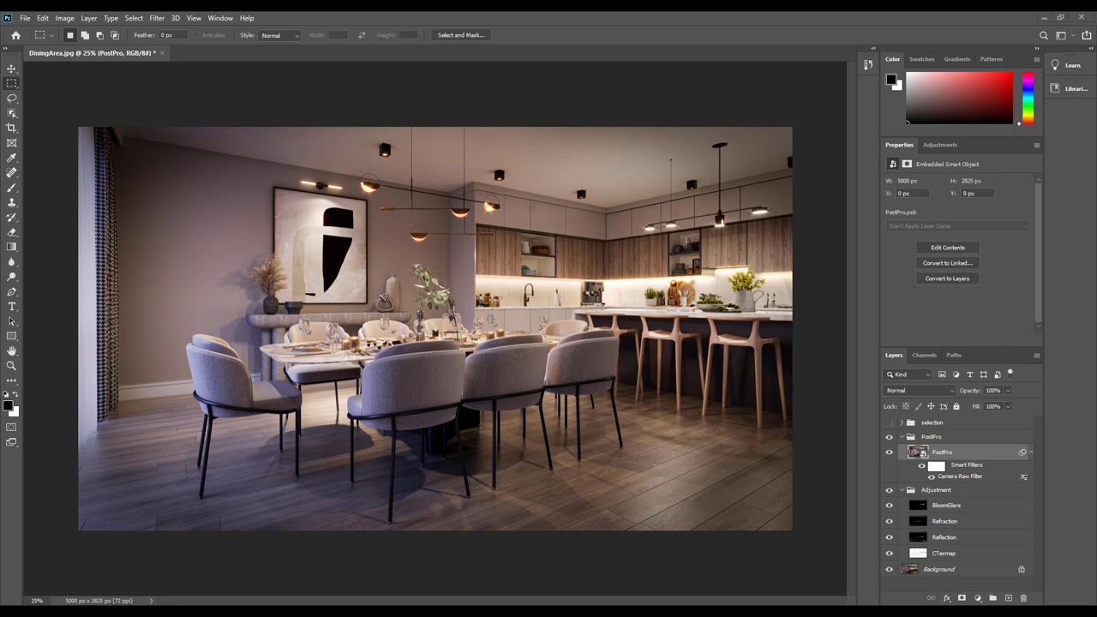
Reopen the Camera Raw filter and brush a cooler Temperature with Exposure +0.45 along the curtain side of the room, applying the change.
double_click(957, 477)
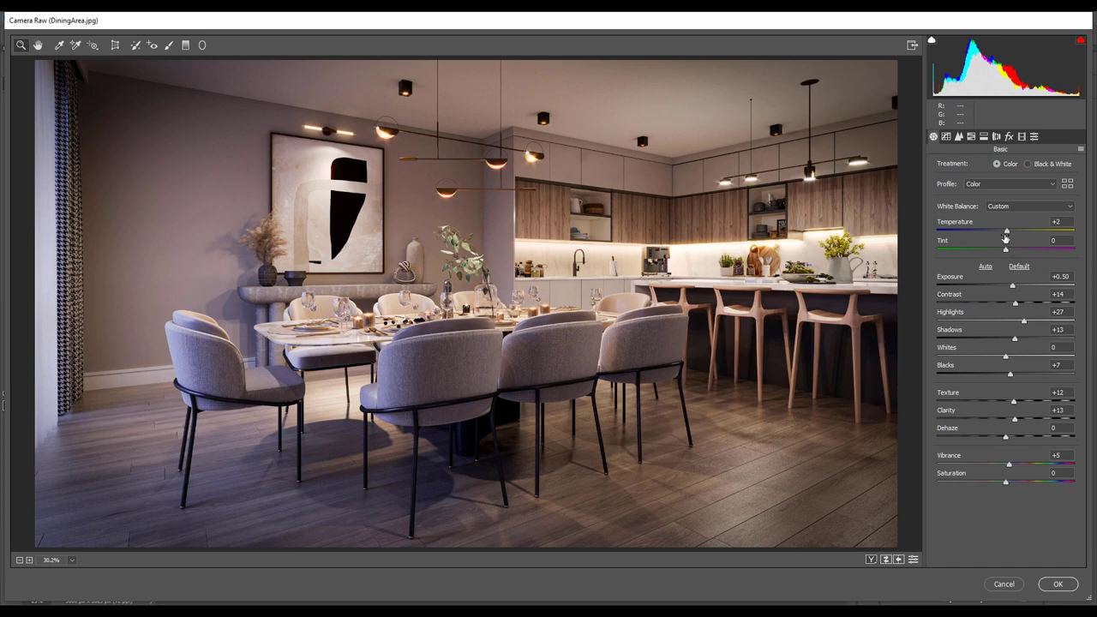
left_click(169, 45)
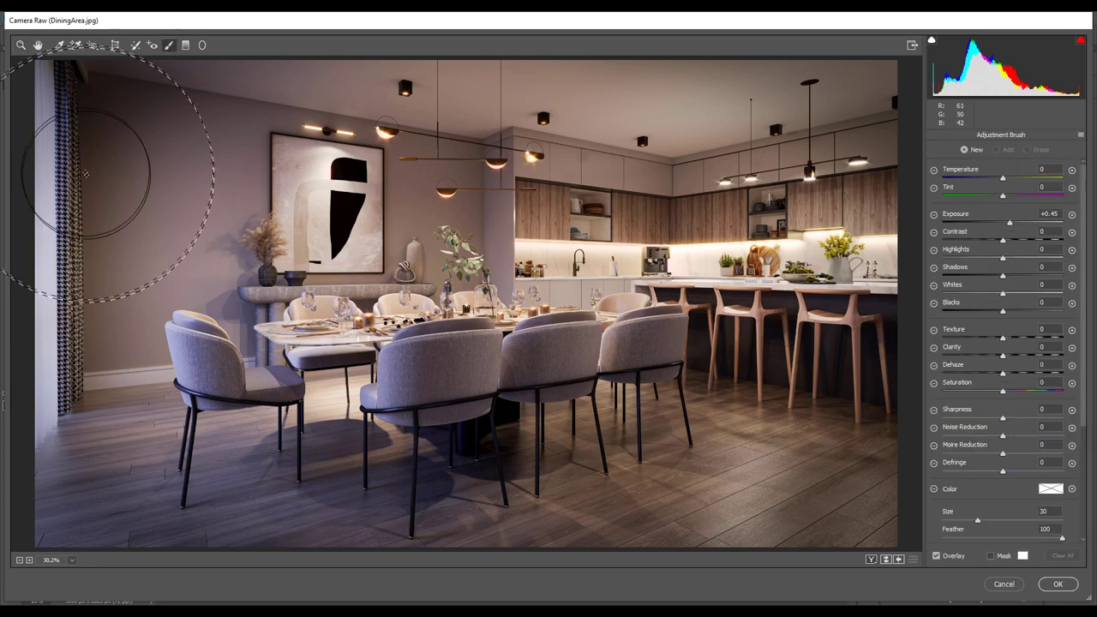
left_click_drag(138, 492, 207, 483)
left_click_drag(1002, 179, 986, 178)
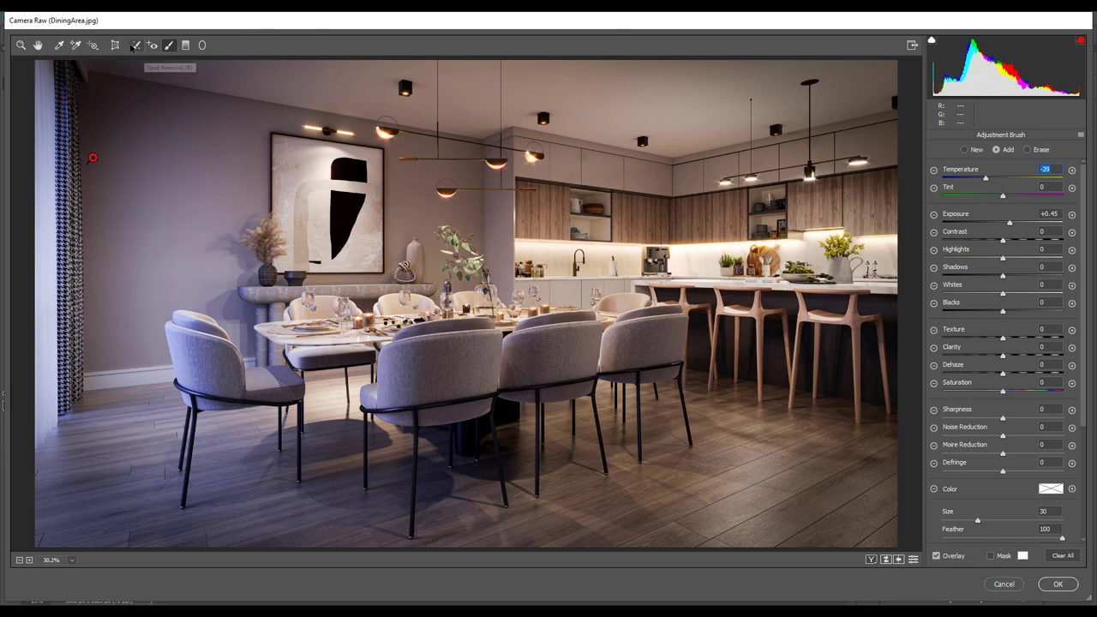
left_click(1060, 585)
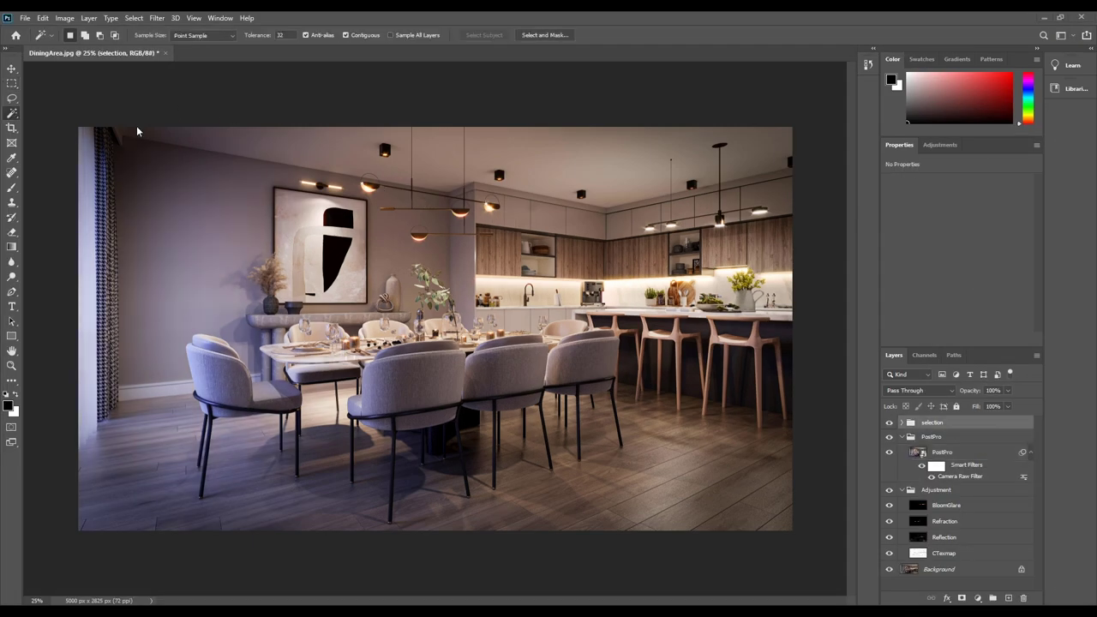
Begin saving a copy of the document on the computer and create a PostProduction folder inside InteriorSuite on drive E.
left_click(29, 21)
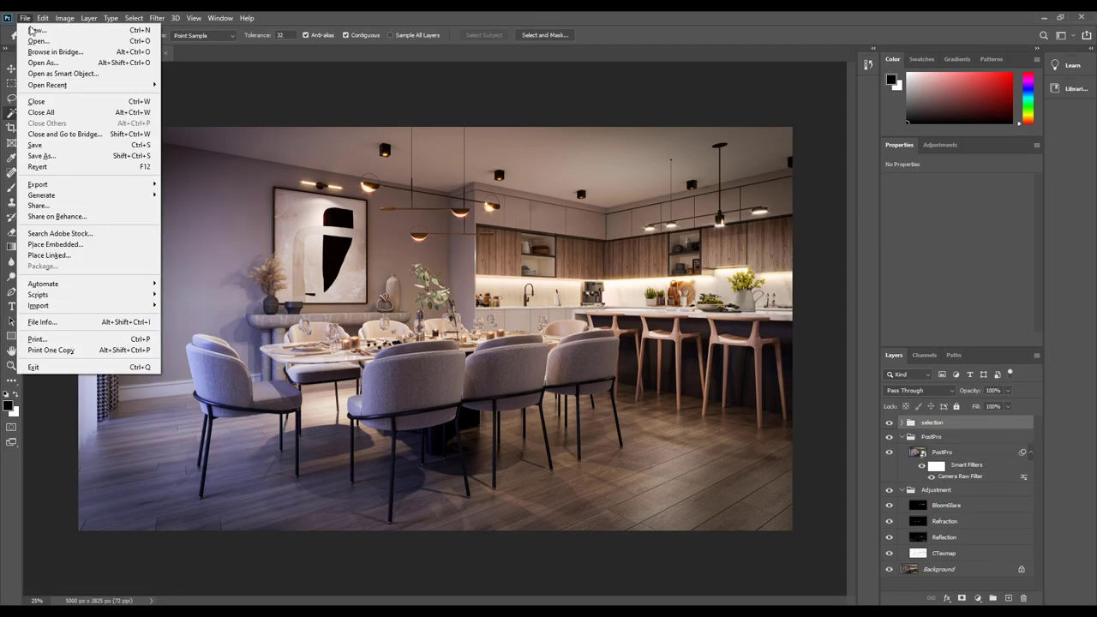
left_click(38, 151)
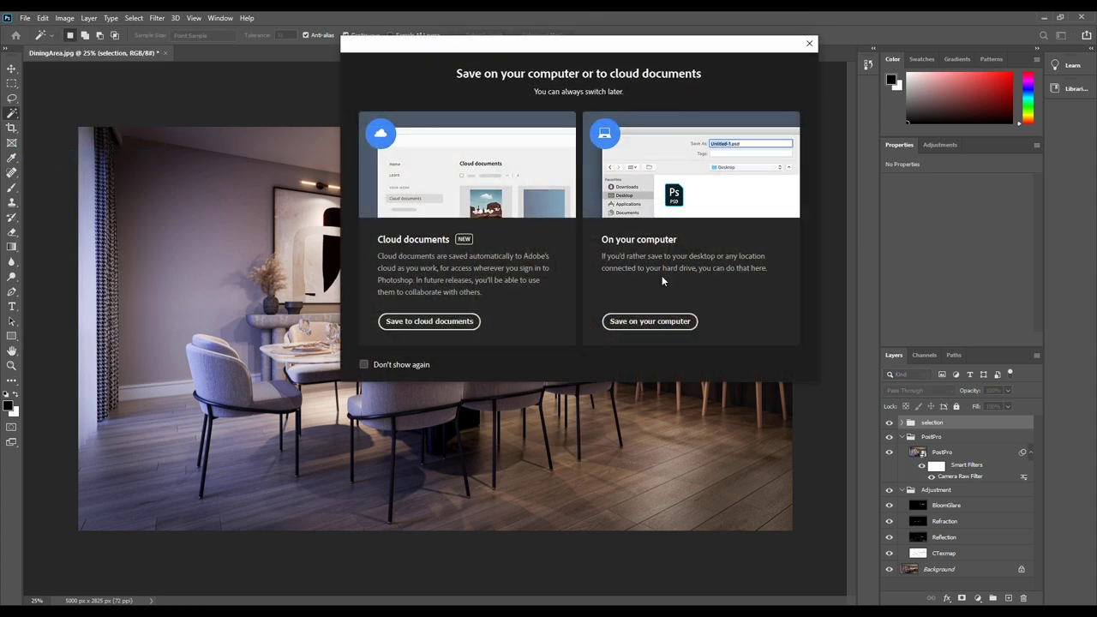
left_click(661, 330)
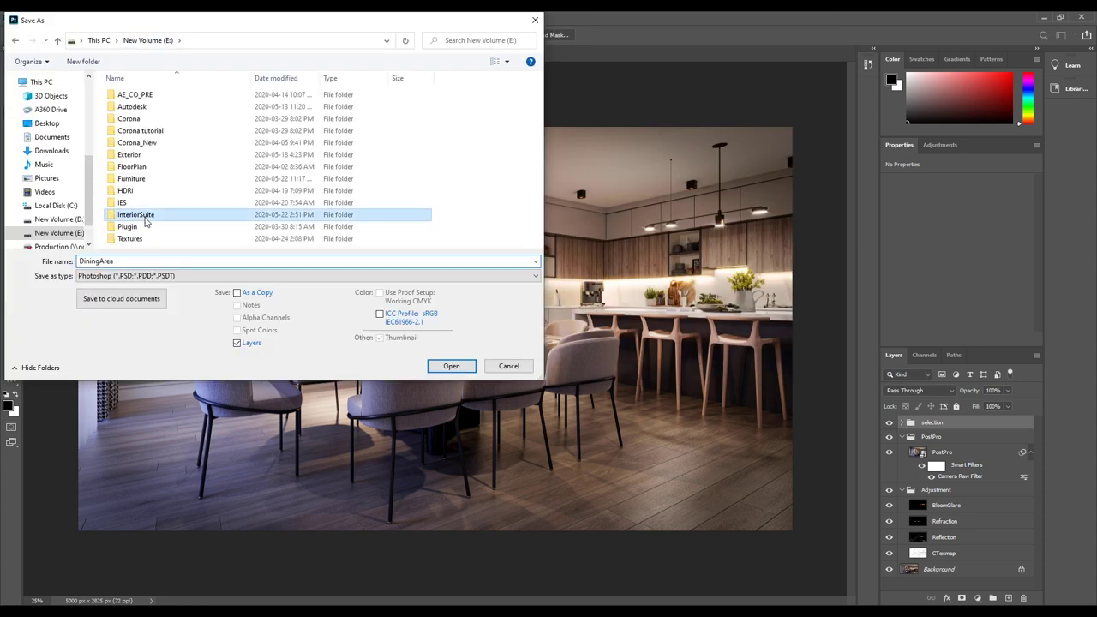
double_click(146, 217)
right_click(159, 208)
left_click(307, 321)
type("PostProduction")
Save the layered document as the Photoshop file DiningArea in the PostProduction folder.
double_click(269, 122)
left_click(451, 366)
left_click(652, 186)
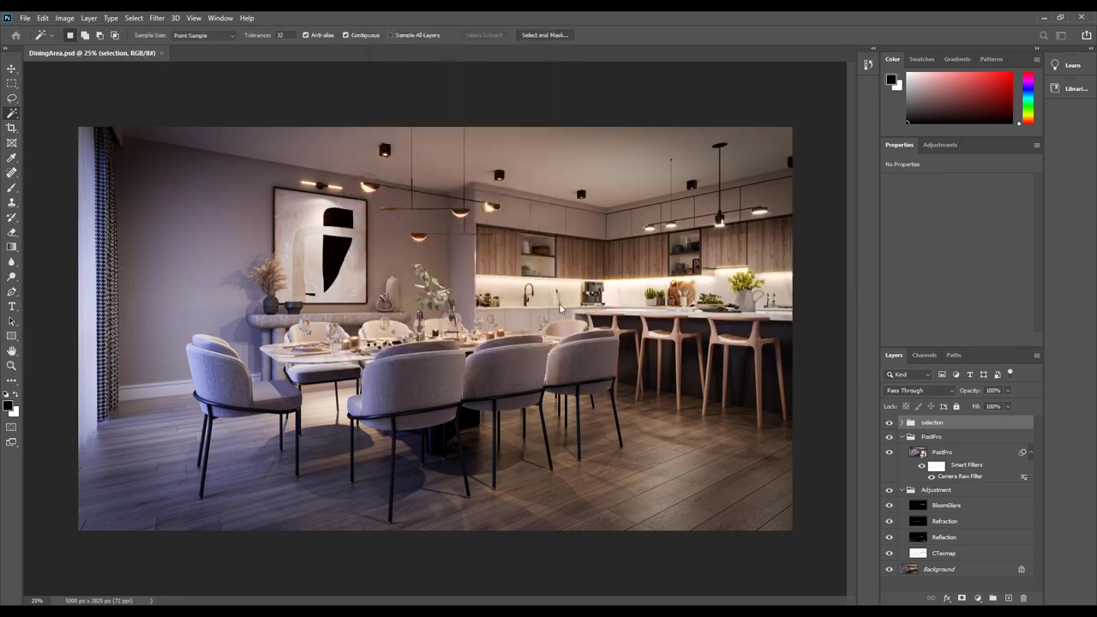